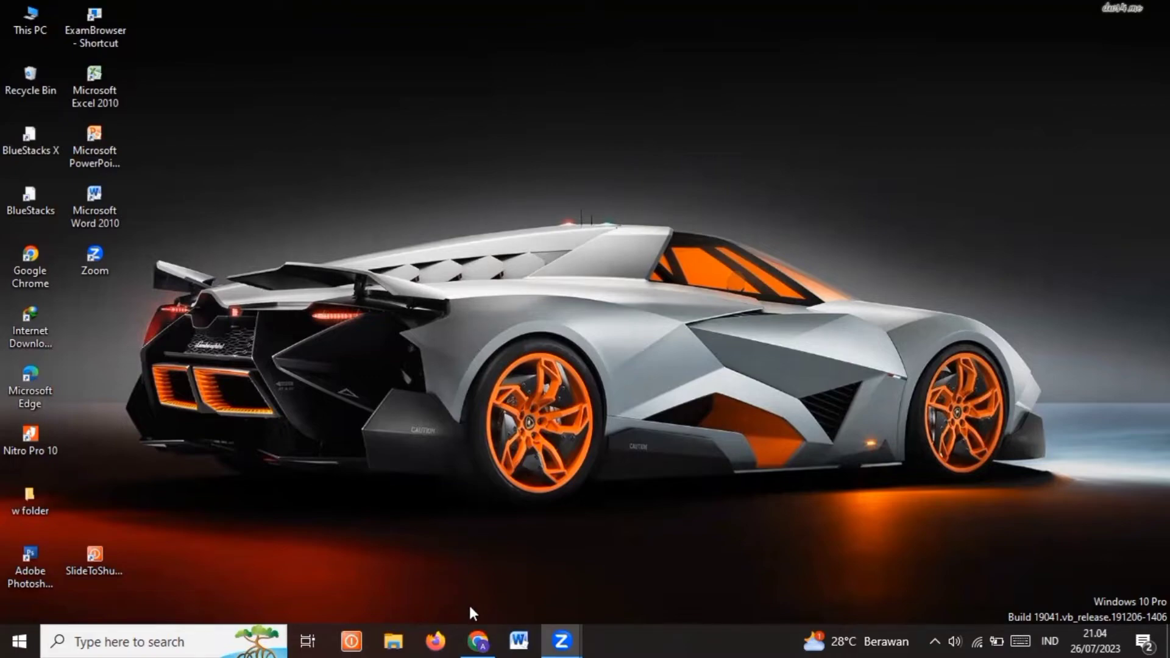
Open the ChatGPT site in Chrome and log in with the first listed Google account
{"action": "left_click", "coordinate": [474, 639]}
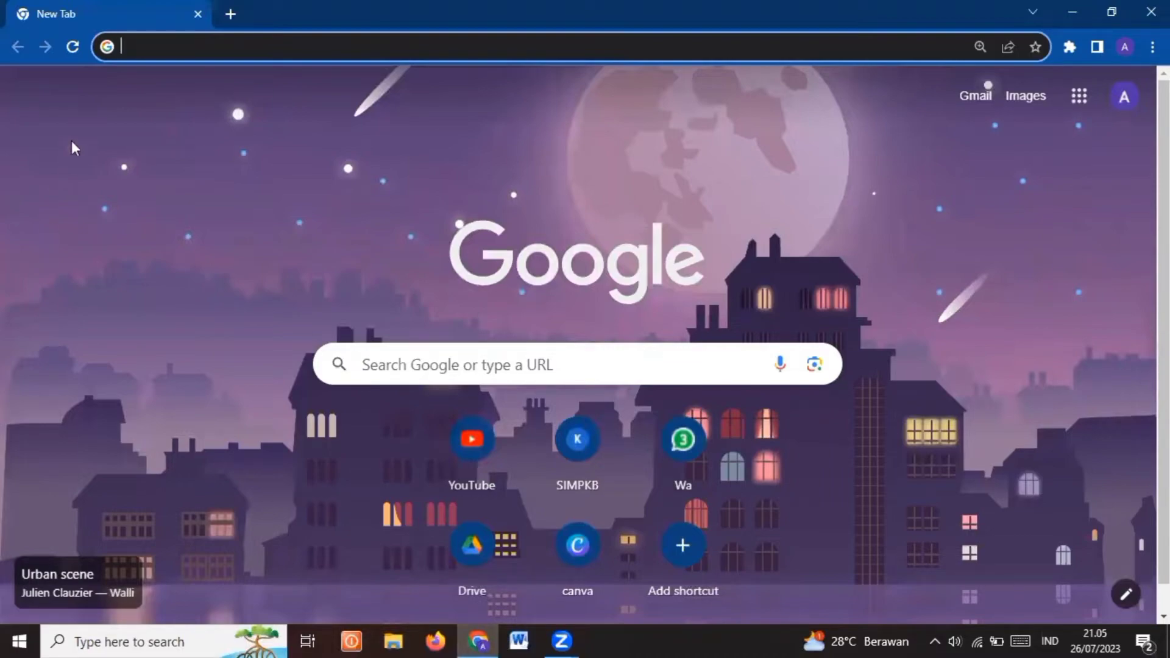
{"action": "left_click", "coordinate": [162, 49]}
{"action": "type", "text": "chat"}
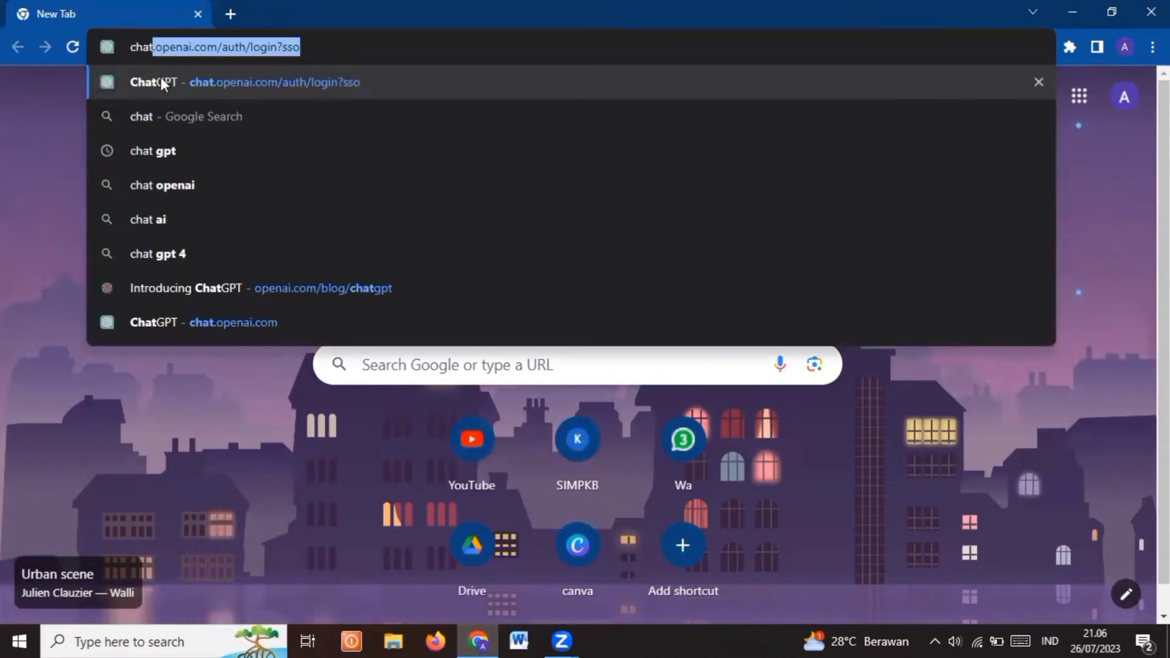
{"action": "type", "text": "GPT"}
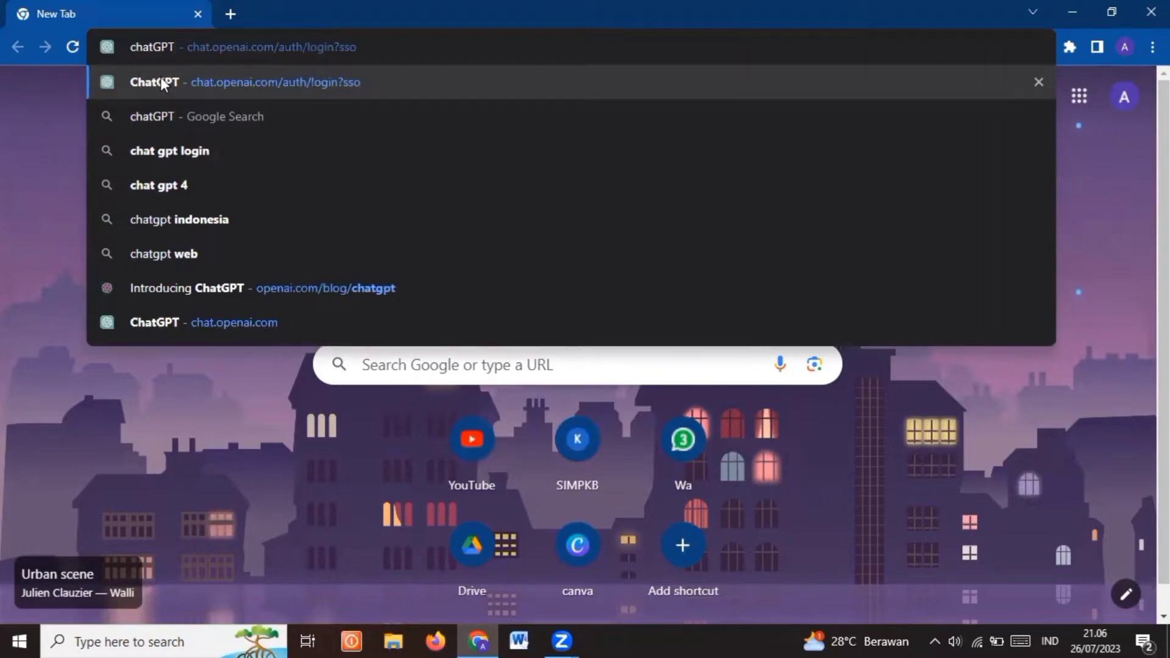
{"action": "left_click", "coordinate": [162, 82]}
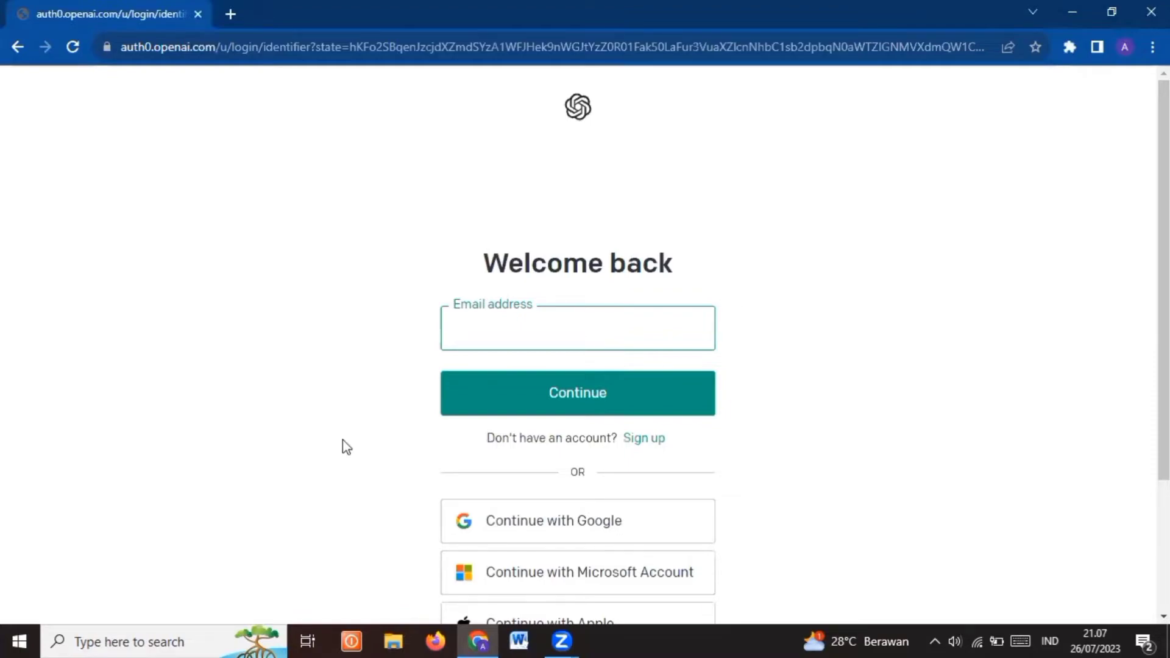
{"action": "left_click", "coordinate": [471, 522]}
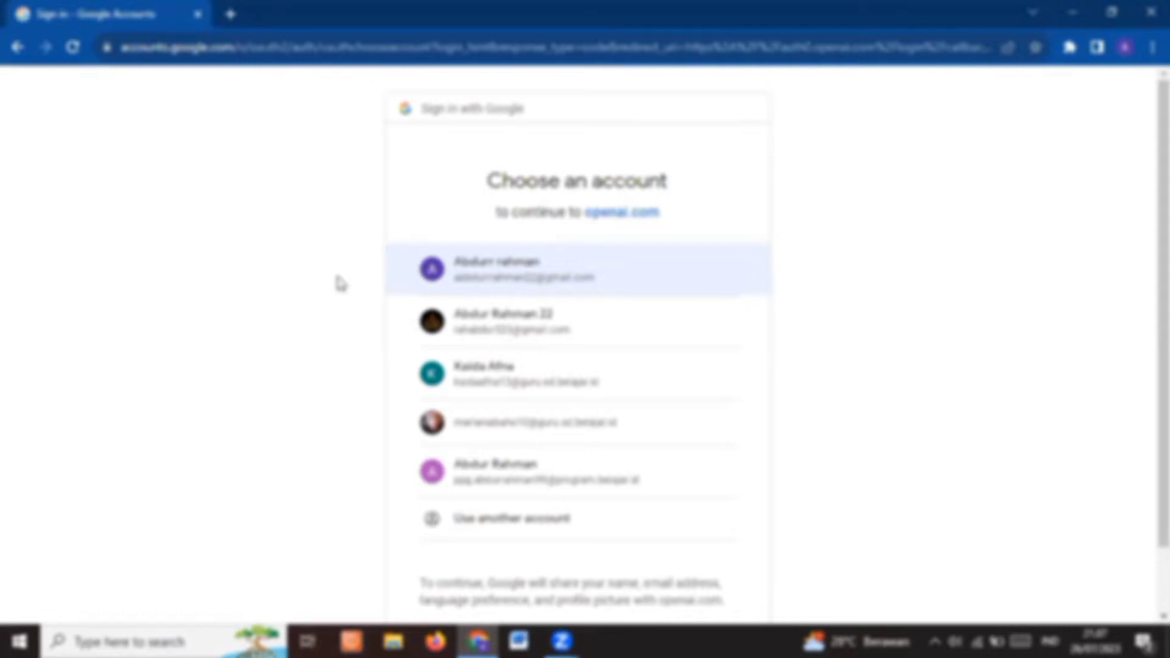
{"action": "left_click", "coordinate": [428, 281]}
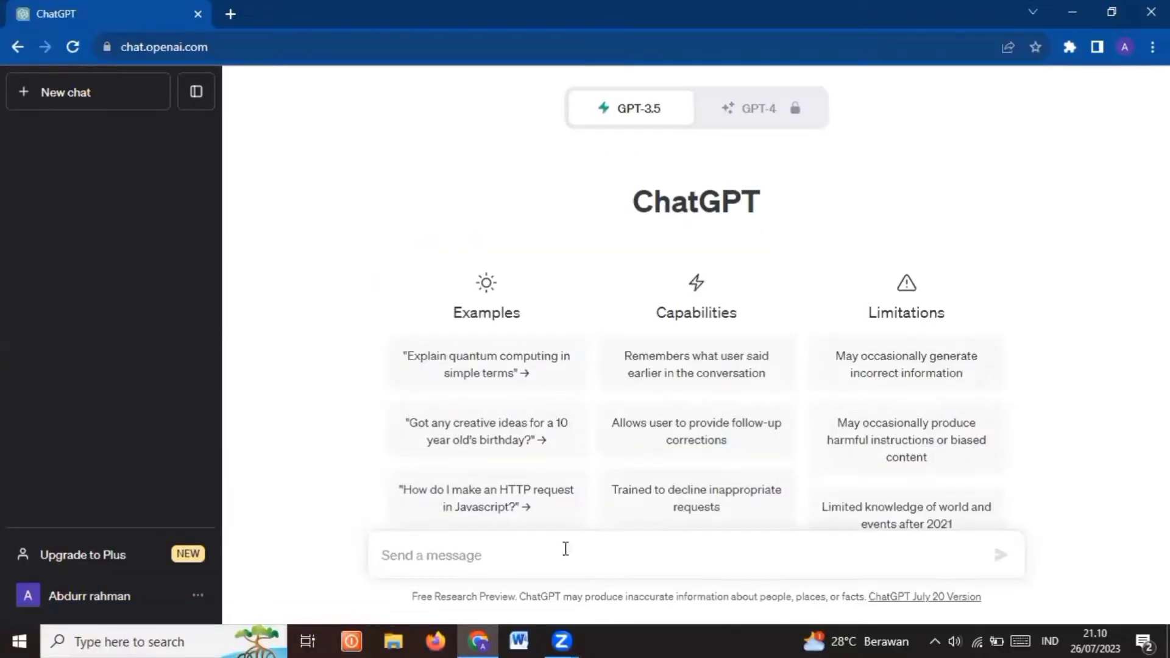
Ask ChatGPT "buatkan materi mengenai nilai-nilai Pancasila untuk siswa SD kelas 5" and review the generated material from its beginning
{"action": "left_click", "coordinate": [605, 548]}
{"action": "type", "text": "tu"}
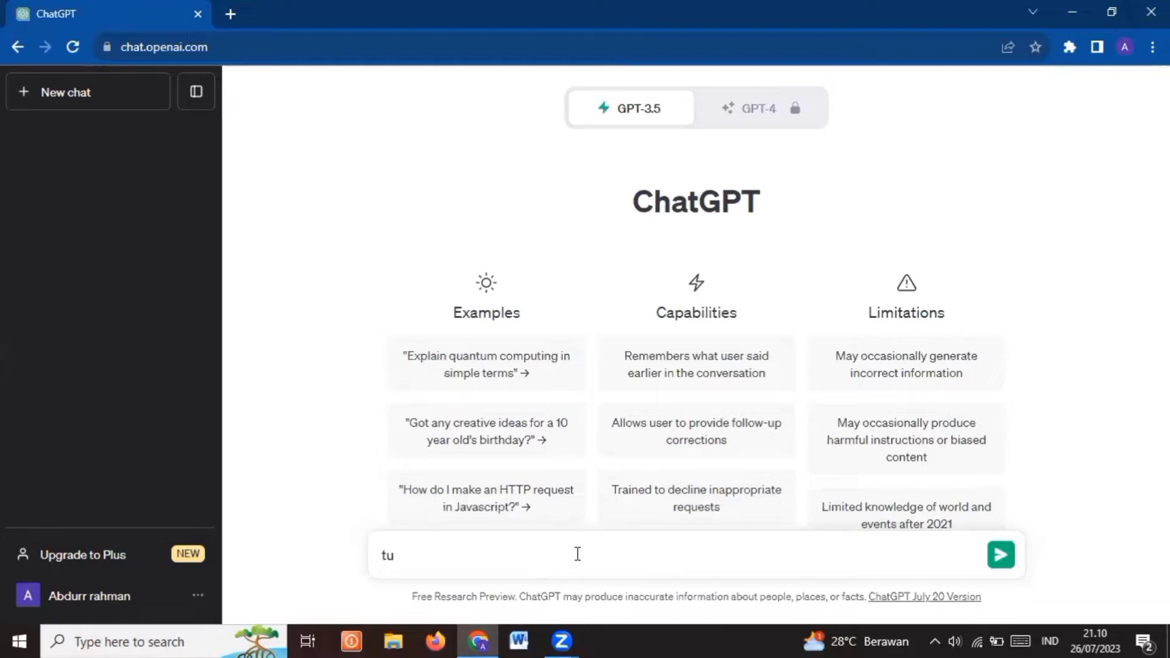
{"action": "key", "text": "BackSpace"}
{"action": "key", "text": "BackSpace"}
{"action": "type", "text": "buatkan mater"}
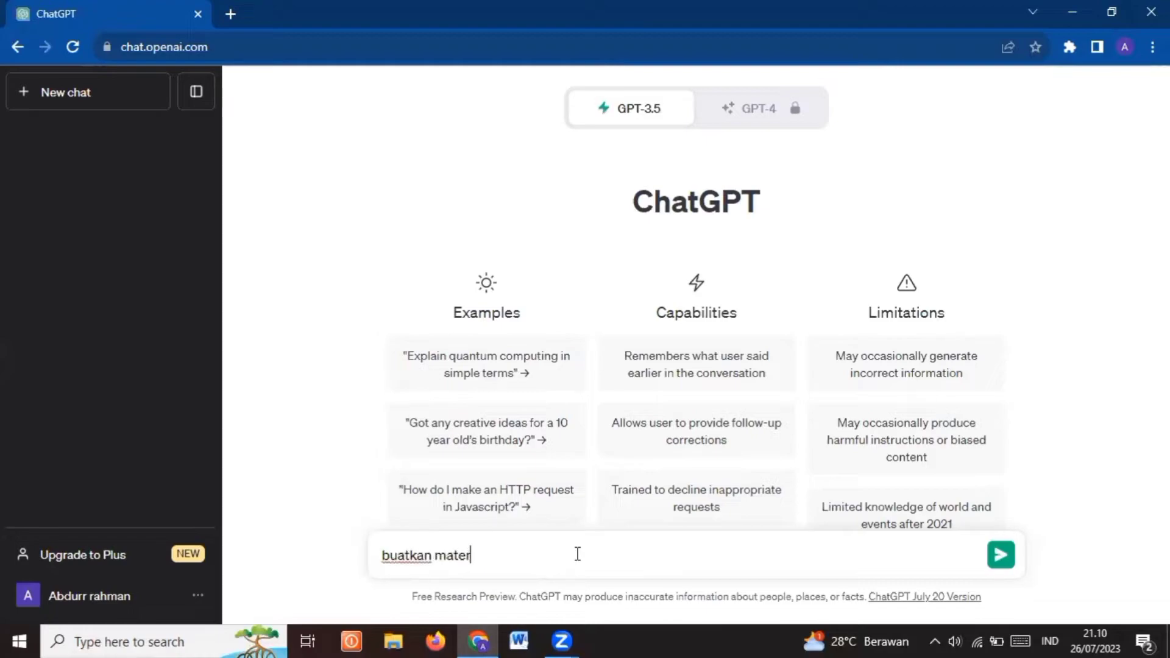
{"action": "type", "text": "i mengenai p"}
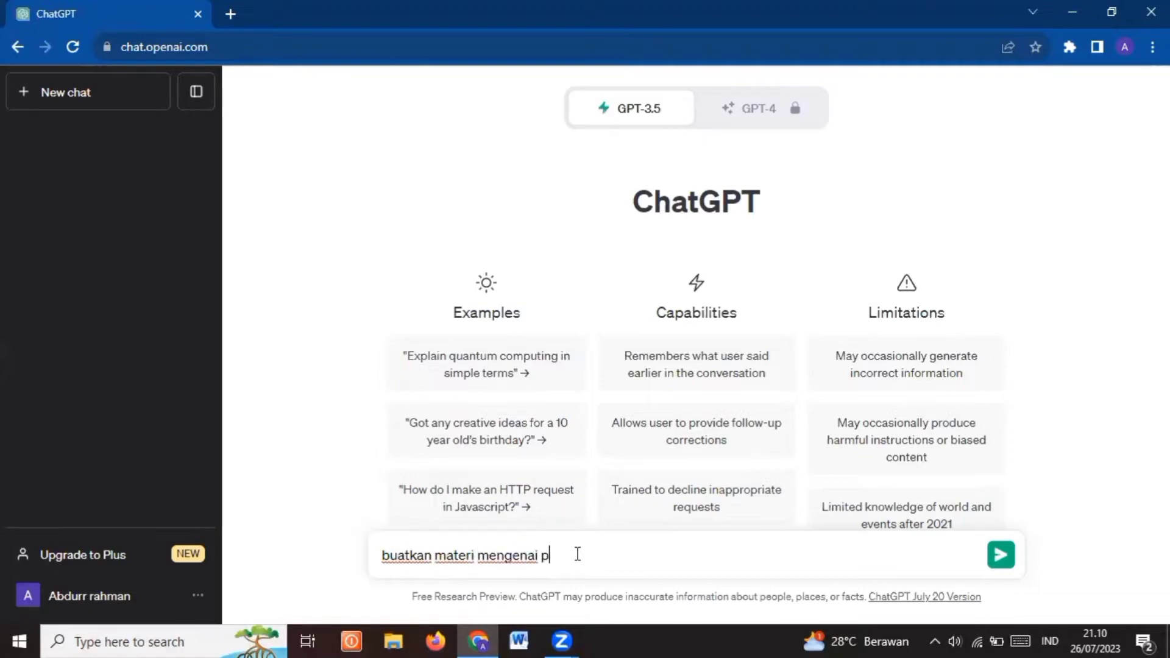
{"action": "key", "text": "BackSpace"}
{"action": "type", "text": "nilai-nilai Pancasila u"}
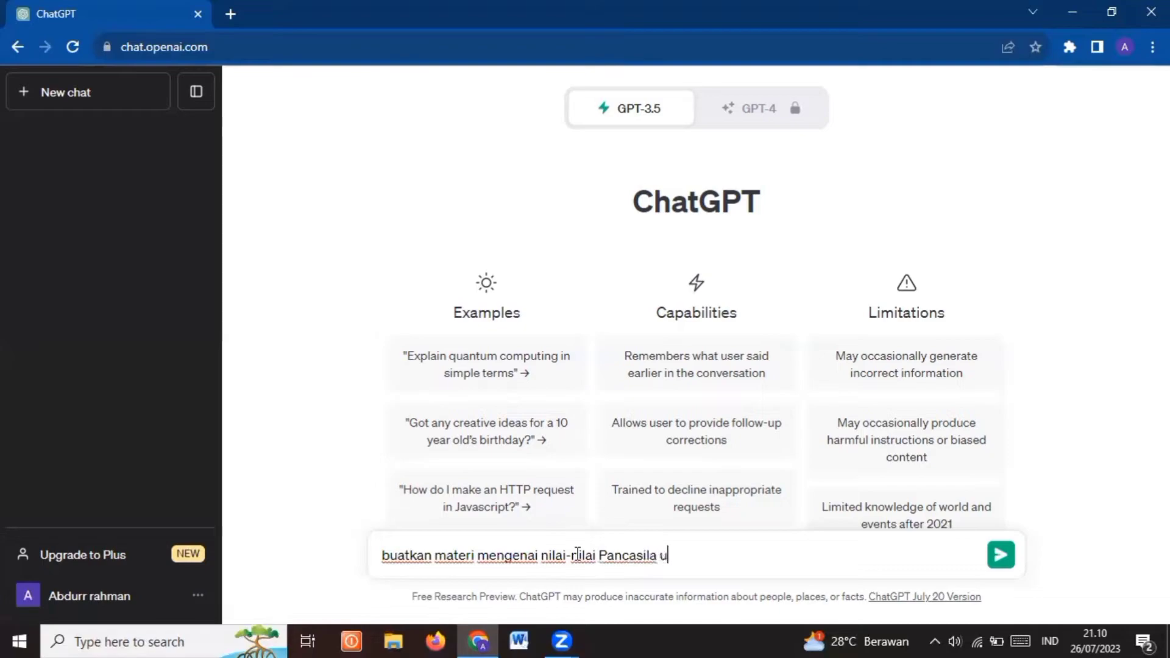
{"action": "type", "text": "ntuk siswa"}
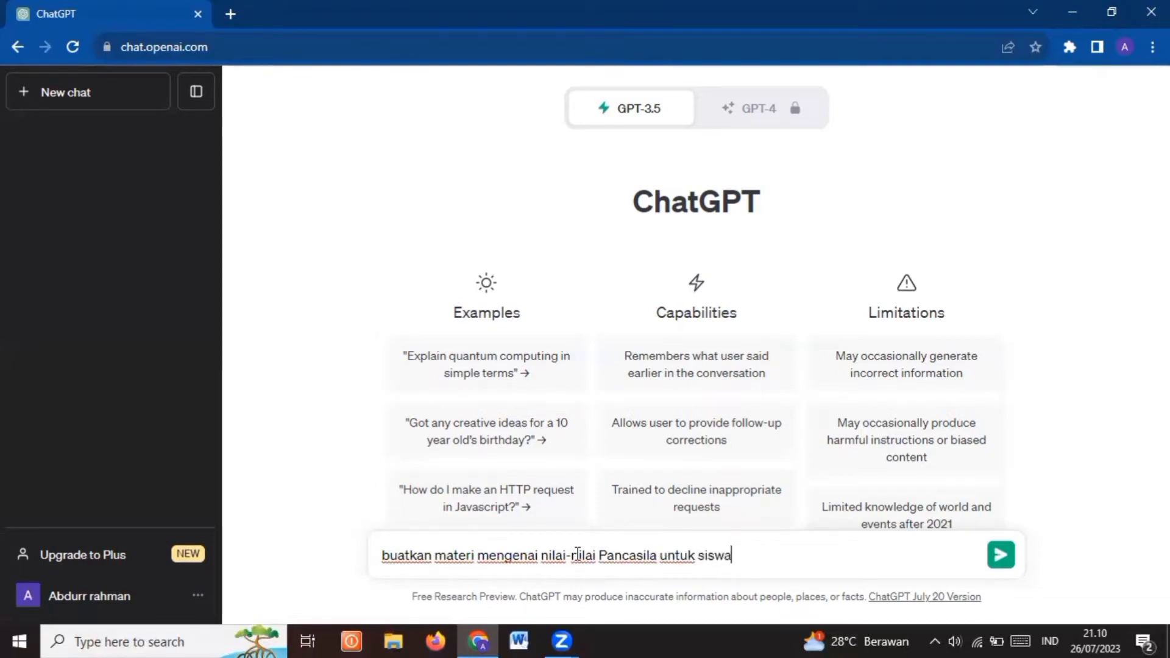
{"action": "type", "text": " SD k"}
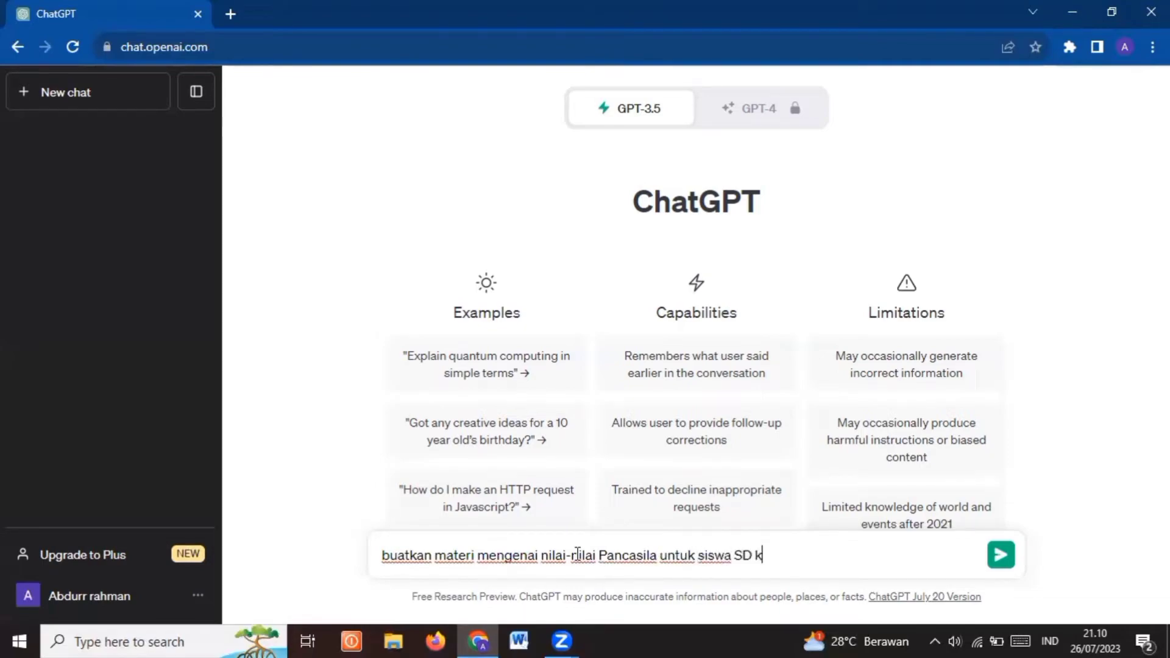
{"action": "type", "text": "elas 5"}
{"action": "left_click", "coordinate": [997, 559]}
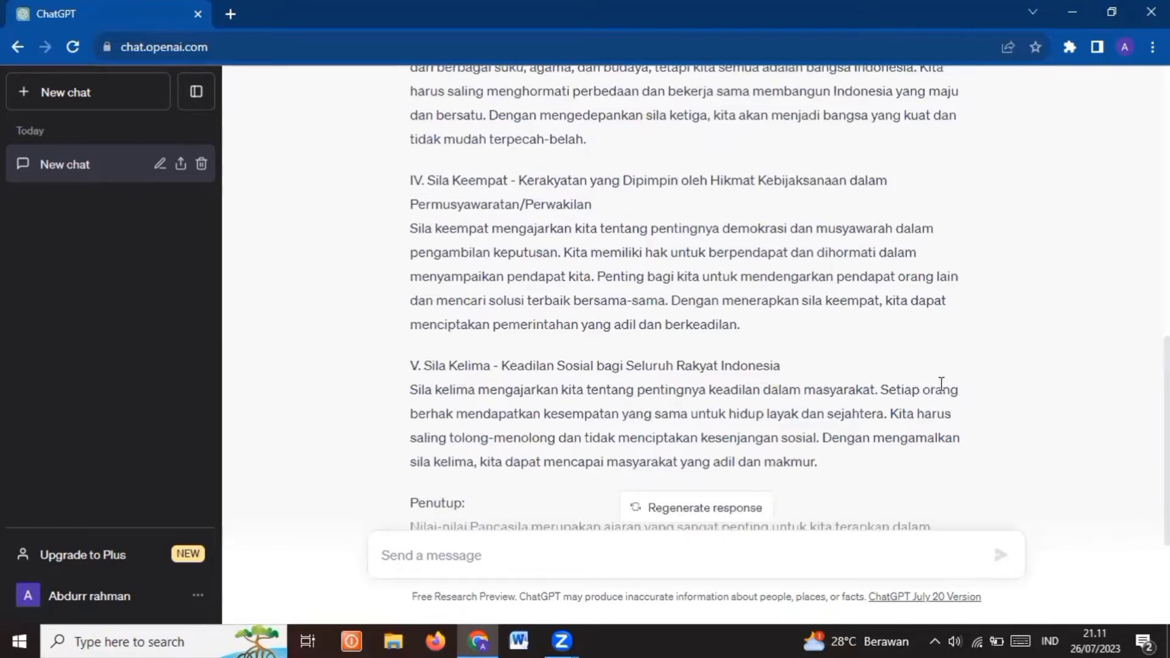
{"action": "scroll", "coordinate": [941, 384], "scroll_direction": "up", "scroll_amount": 5}
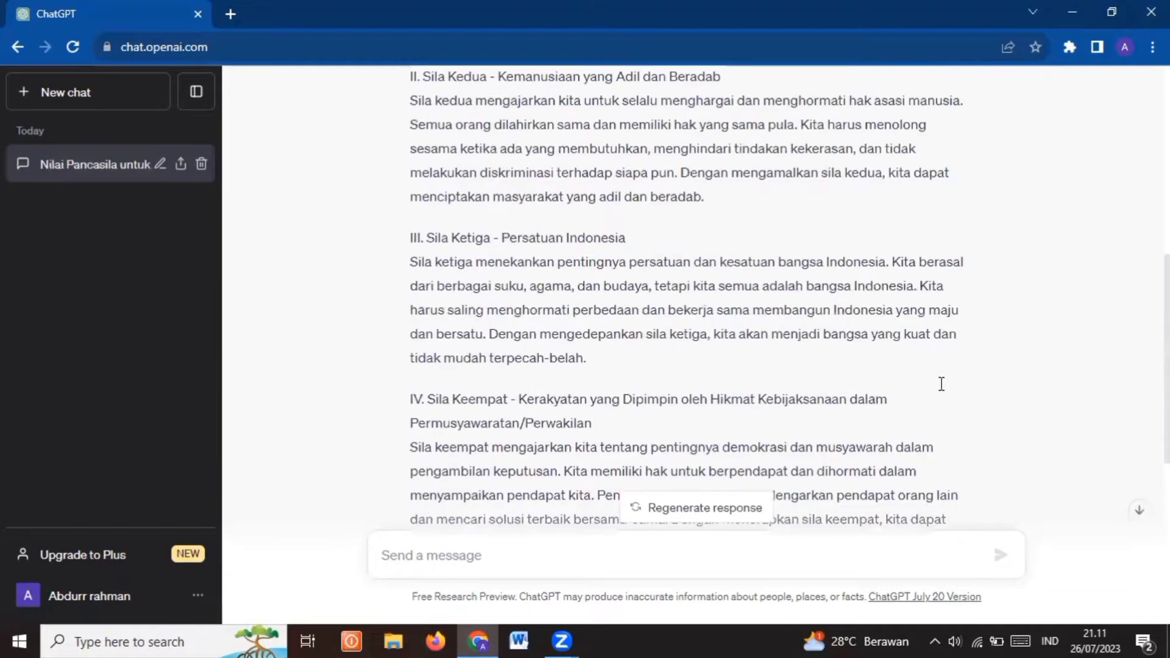
{"action": "scroll", "coordinate": [942, 384], "scroll_direction": "up", "scroll_amount": 7}
{"action": "scroll", "coordinate": [942, 384], "scroll_direction": "up", "scroll_amount": 1}
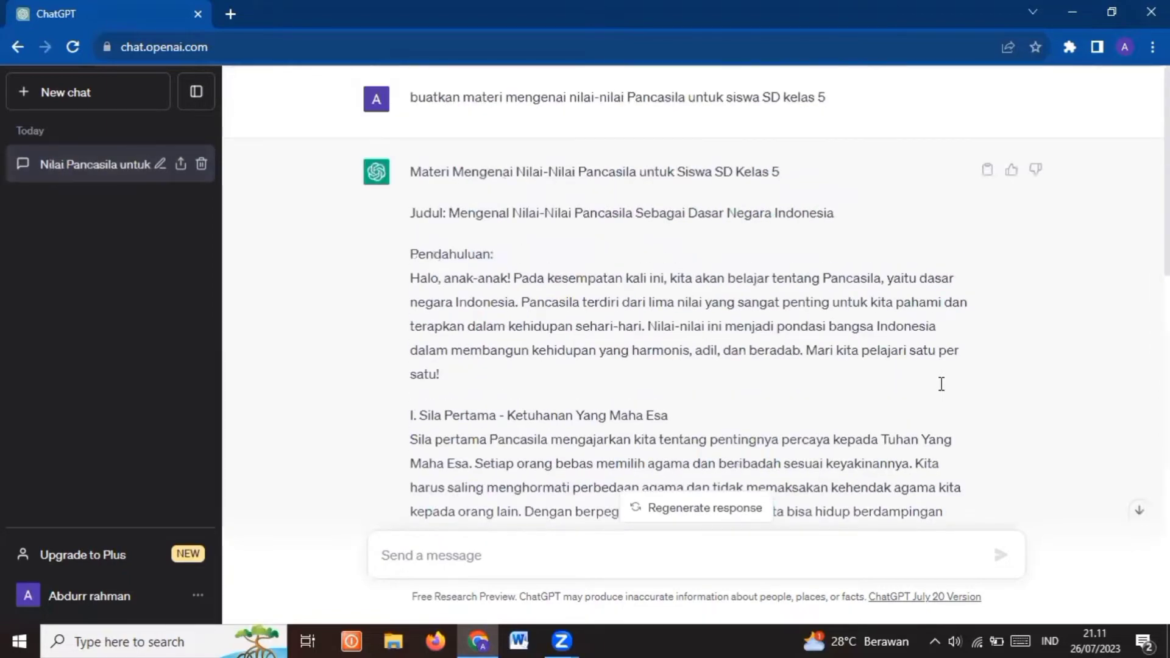
Open Canva in a new browser tab and search its templates for "PPT Pendidikan"
{"action": "left_click", "coordinate": [230, 14]}
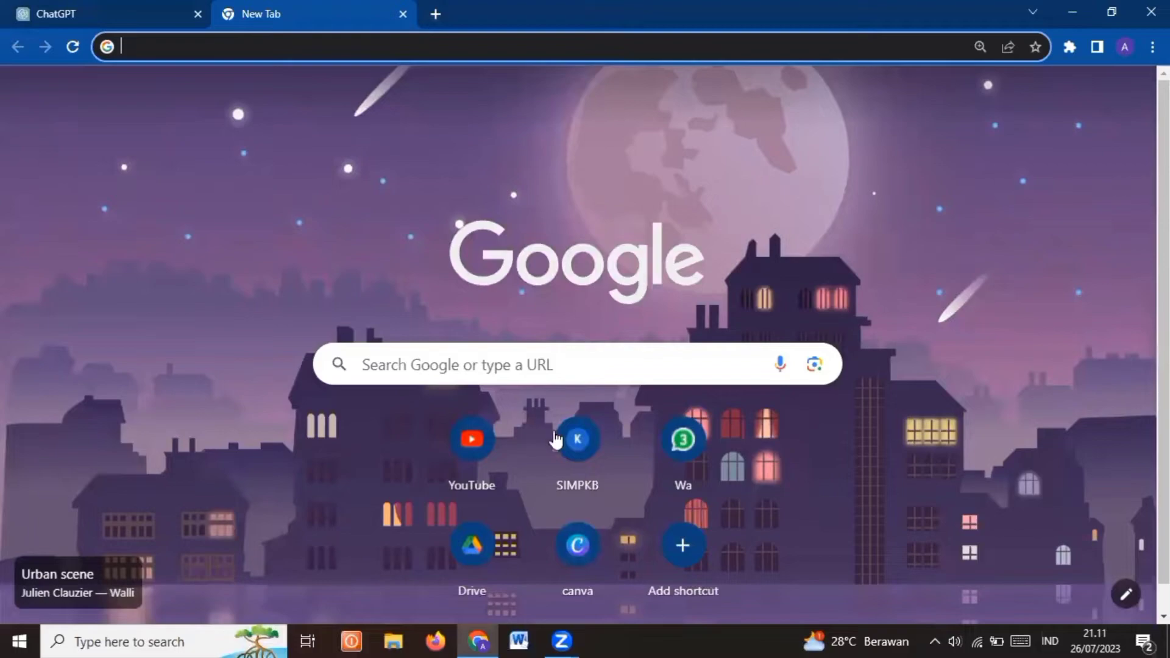
{"action": "left_click", "coordinate": [572, 554]}
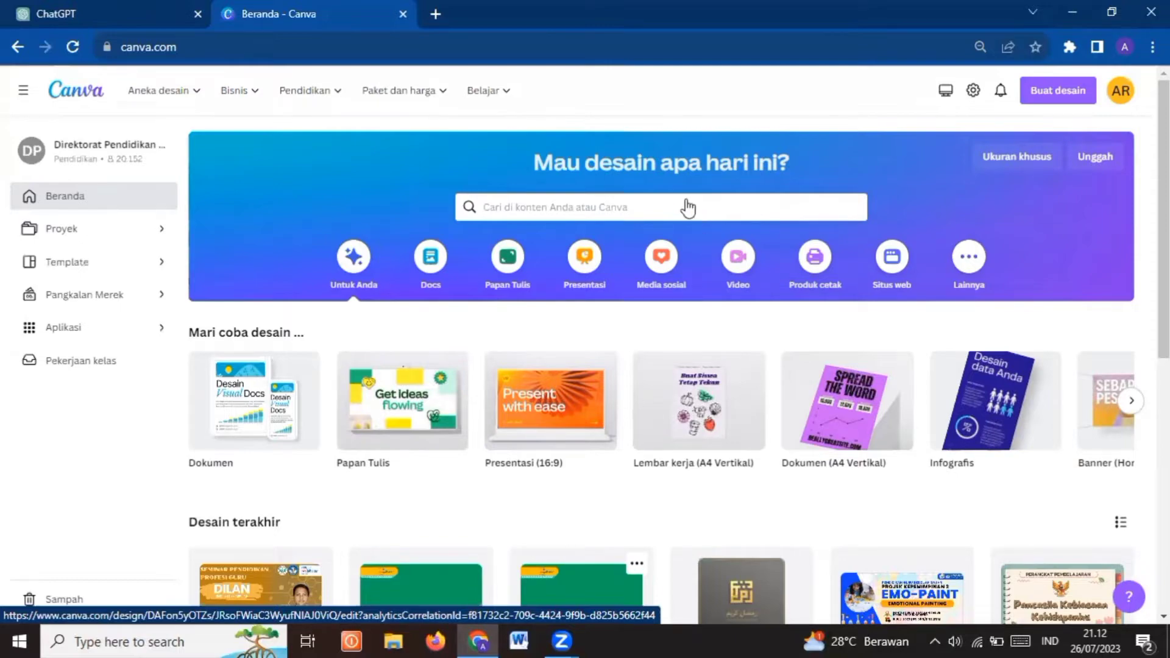
{"action": "left_click", "coordinate": [641, 210]}
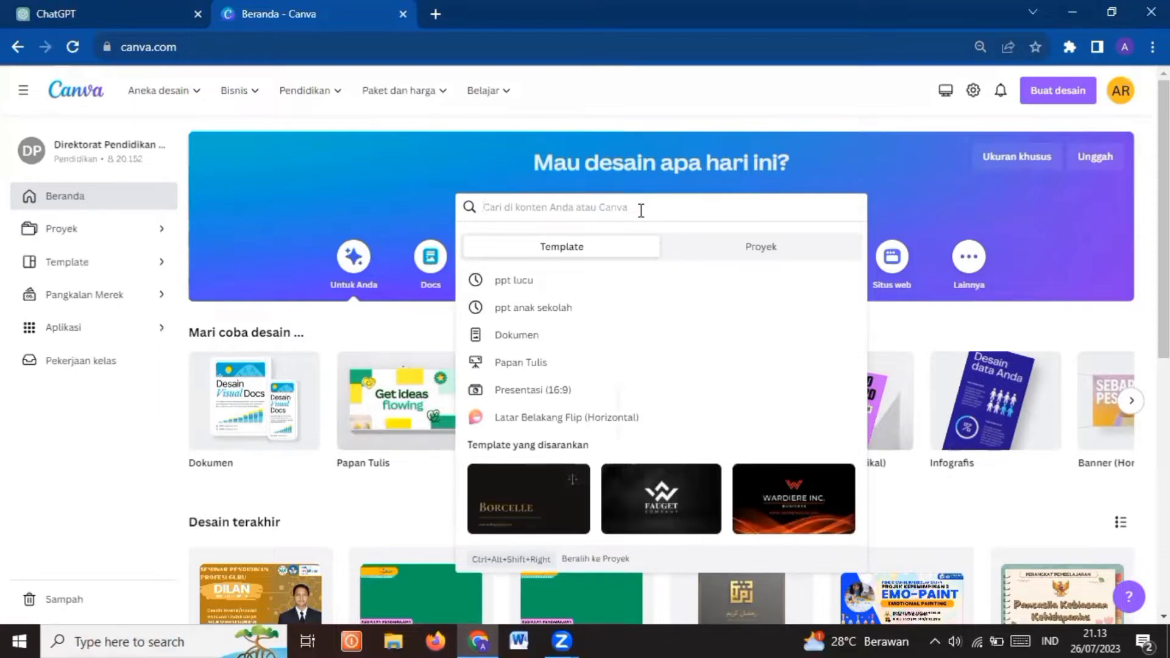
{"action": "type", "text": "PPT"}
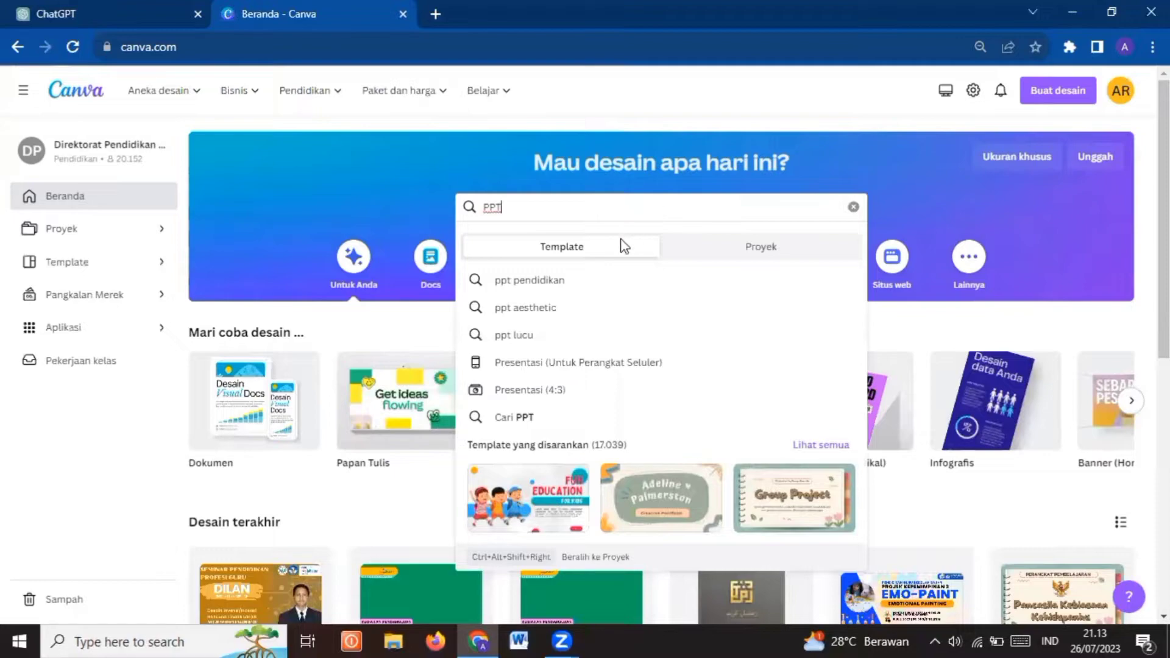
{"action": "type", "text": " Pendidi"}
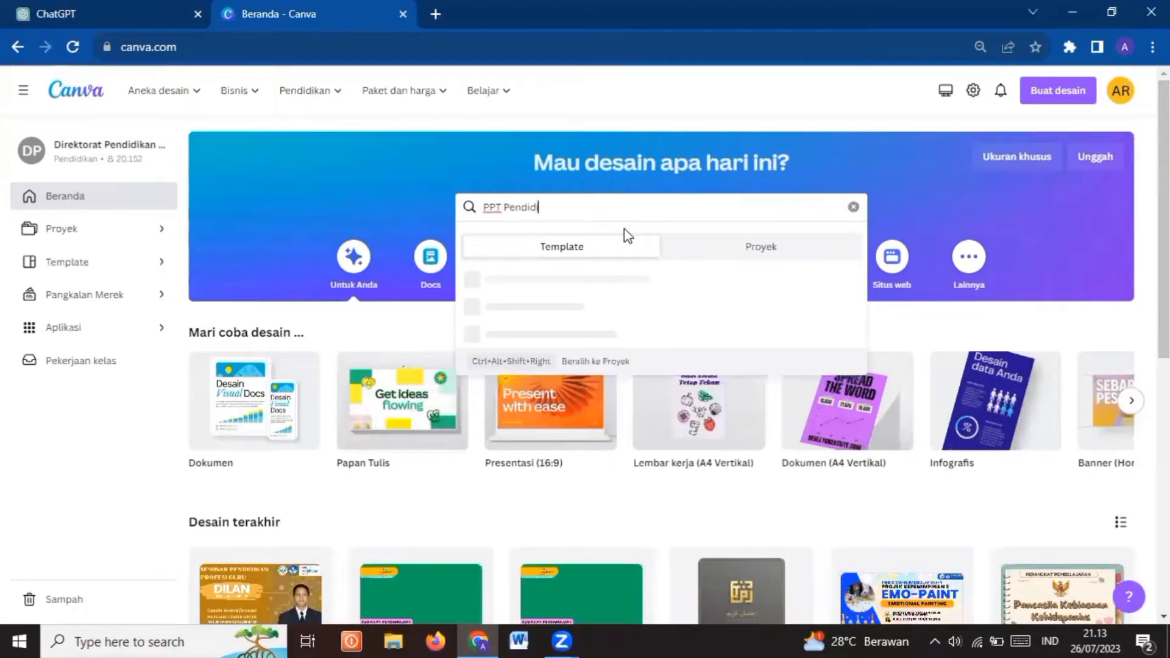
{"action": "type", "text": "kan"}
{"action": "key", "text": "Return"}
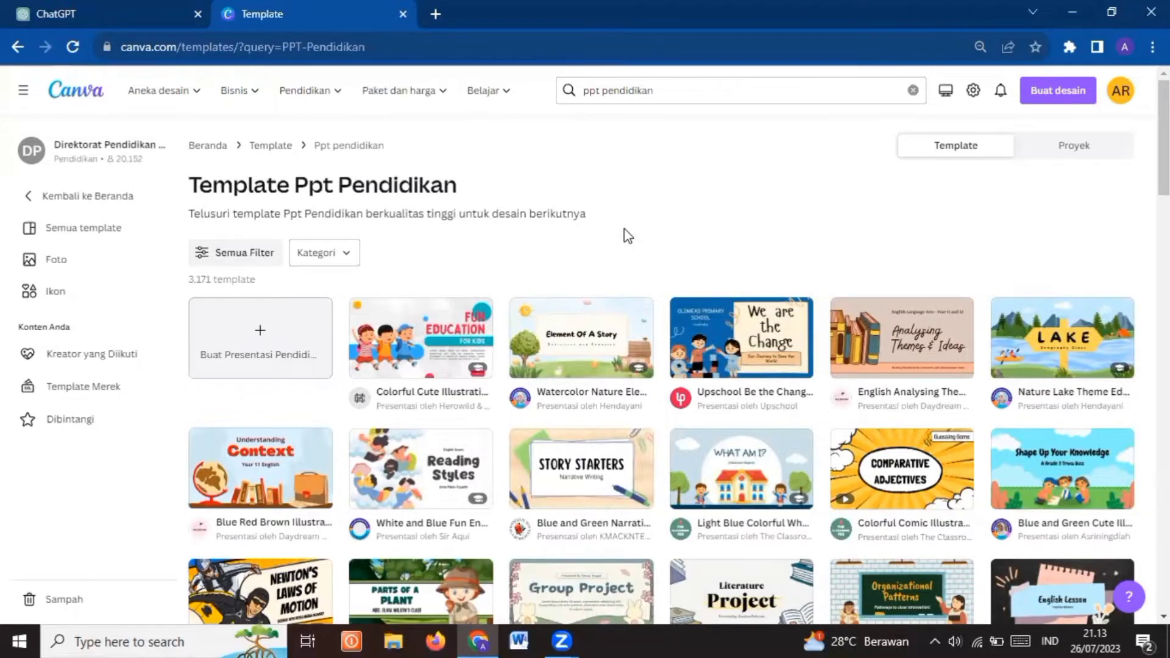
Browse the education presentation templates and open the blue, orange and beige illustrated group project presentation
{"action": "scroll", "coordinate": [624, 229], "scroll_direction": "down", "scroll_amount": 2}
{"action": "scroll", "coordinate": [624, 235], "scroll_direction": "down", "scroll_amount": 1}
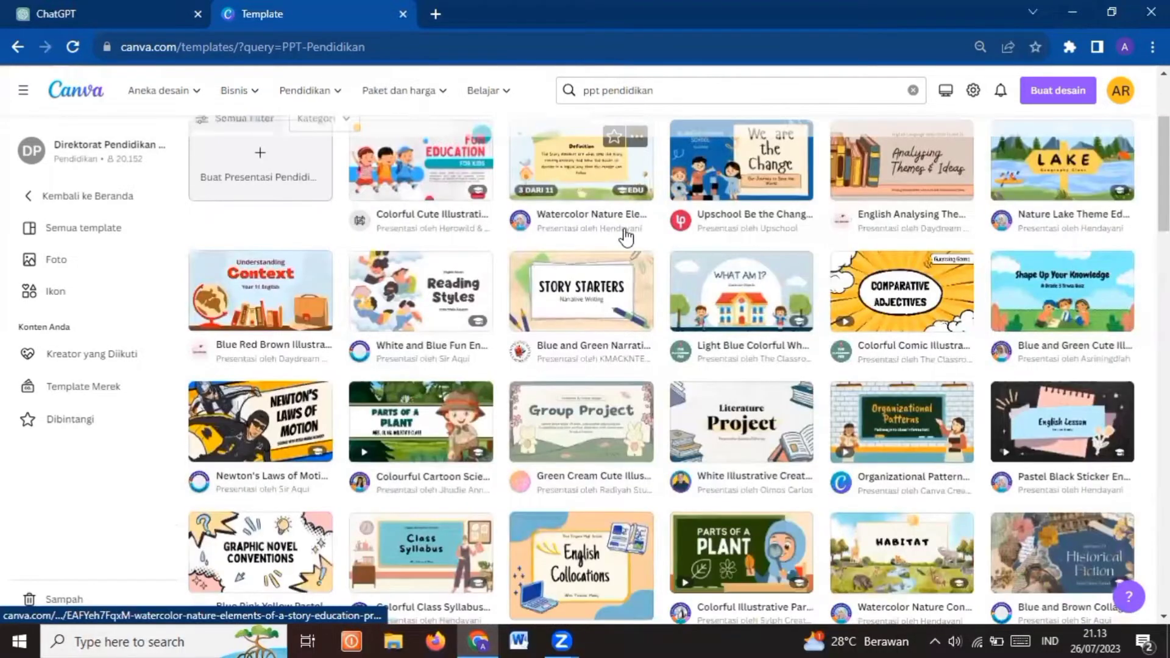
{"action": "scroll", "coordinate": [623, 234], "scroll_direction": "down", "scroll_amount": 1}
{"action": "scroll", "coordinate": [624, 235], "scroll_direction": "down", "scroll_amount": 1}
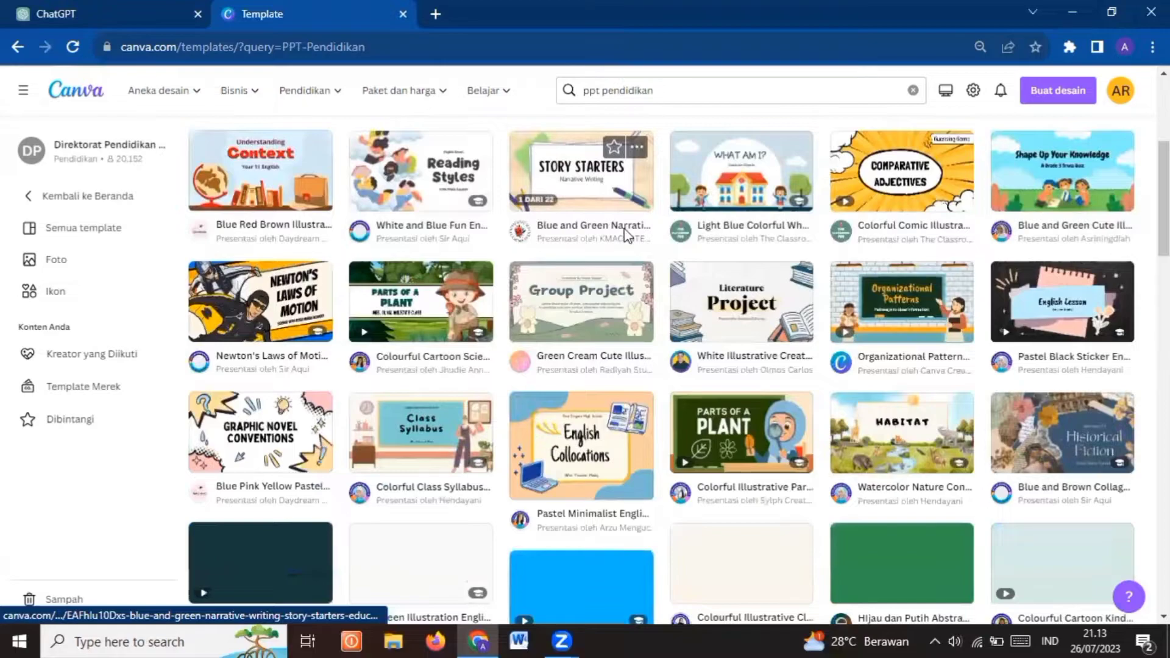
{"action": "scroll", "coordinate": [624, 235], "scroll_direction": "down", "scroll_amount": 1}
{"action": "scroll", "coordinate": [625, 237], "scroll_direction": "down", "scroll_amount": 1}
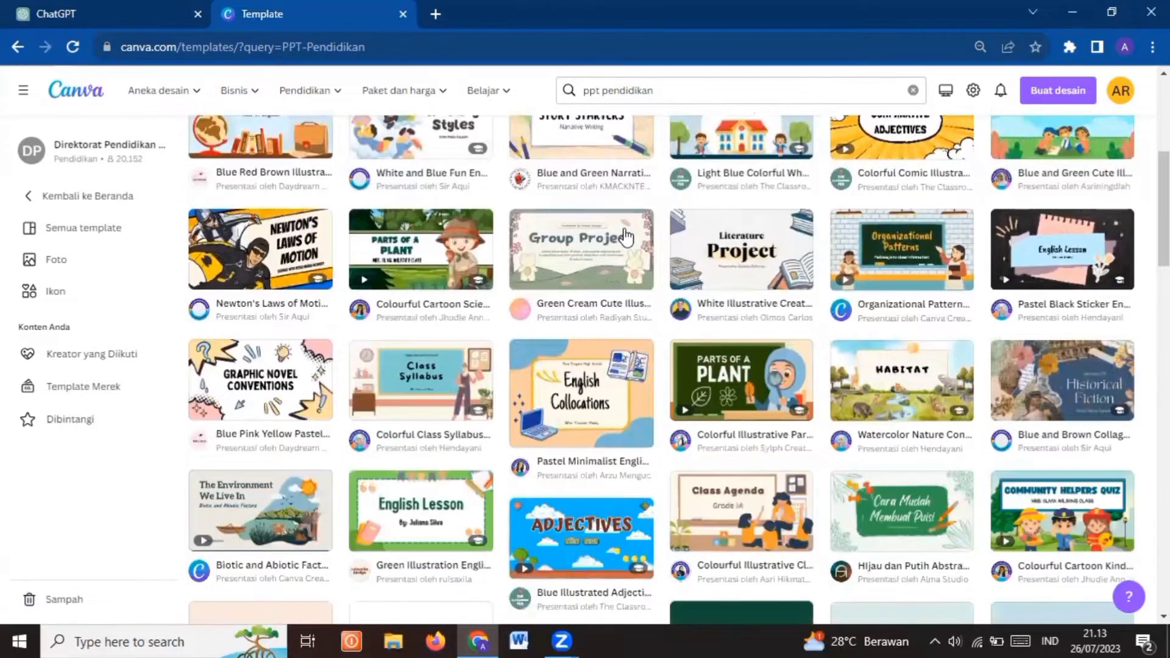
{"action": "scroll", "coordinate": [626, 237], "scroll_direction": "down", "scroll_amount": 1}
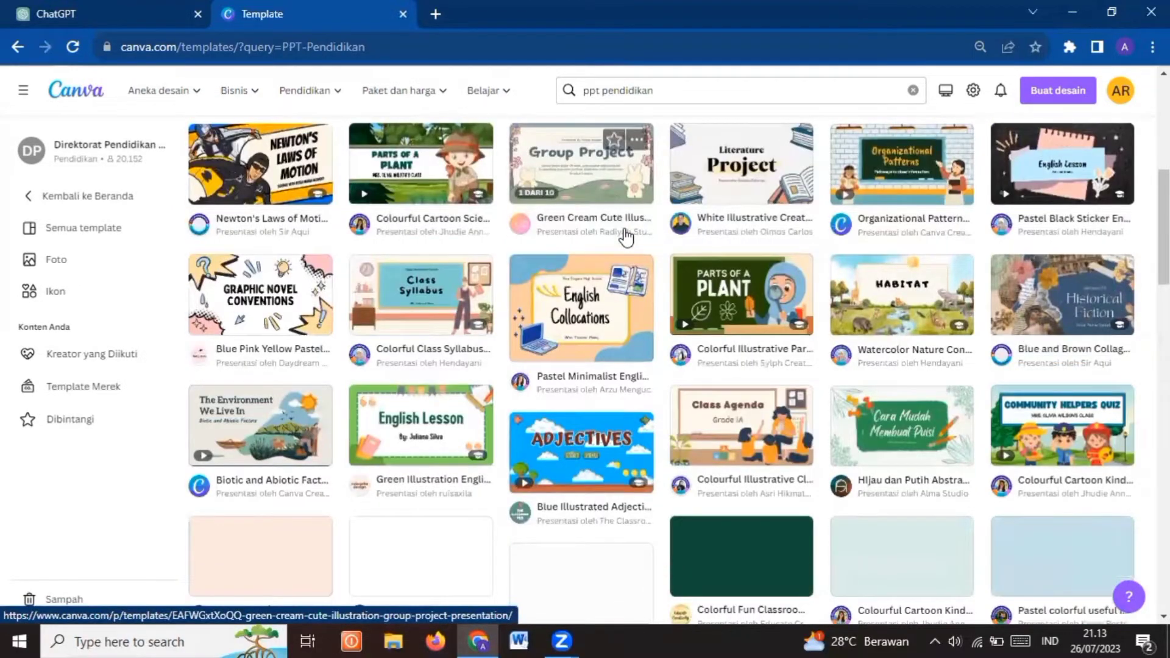
{"action": "scroll", "coordinate": [626, 237], "scroll_direction": "down", "scroll_amount": 1}
{"action": "scroll", "coordinate": [626, 237], "scroll_direction": "down", "scroll_amount": 1}
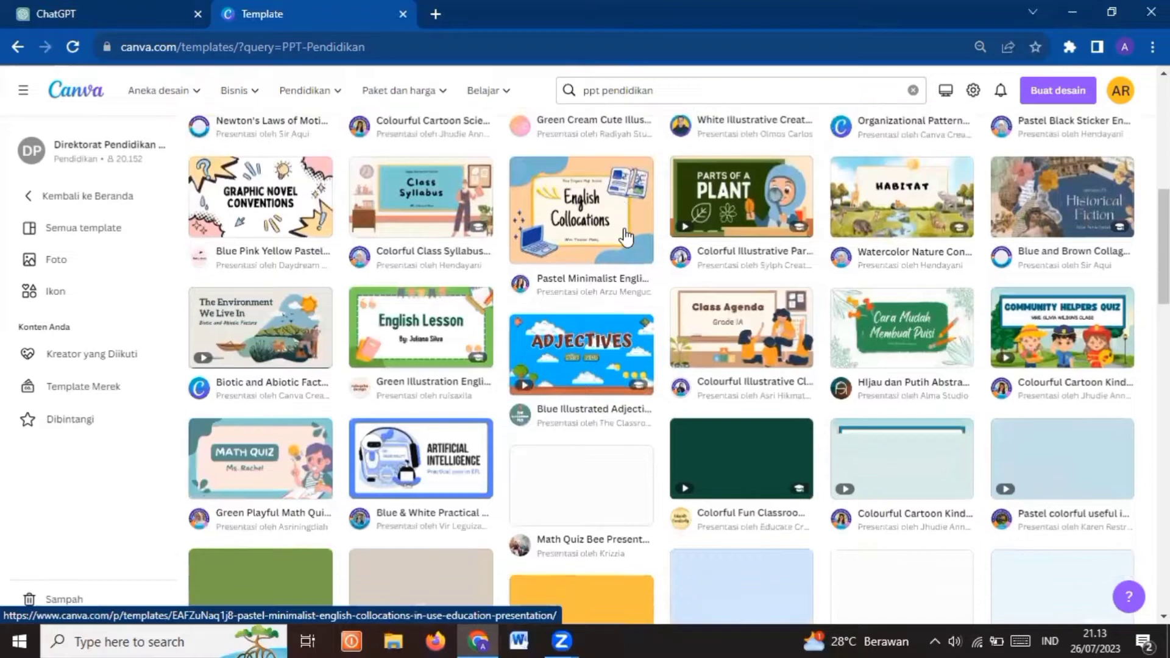
{"action": "scroll", "coordinate": [626, 237], "scroll_direction": "down", "scroll_amount": 1}
{"action": "scroll", "coordinate": [626, 237], "scroll_direction": "down", "scroll_amount": 1}
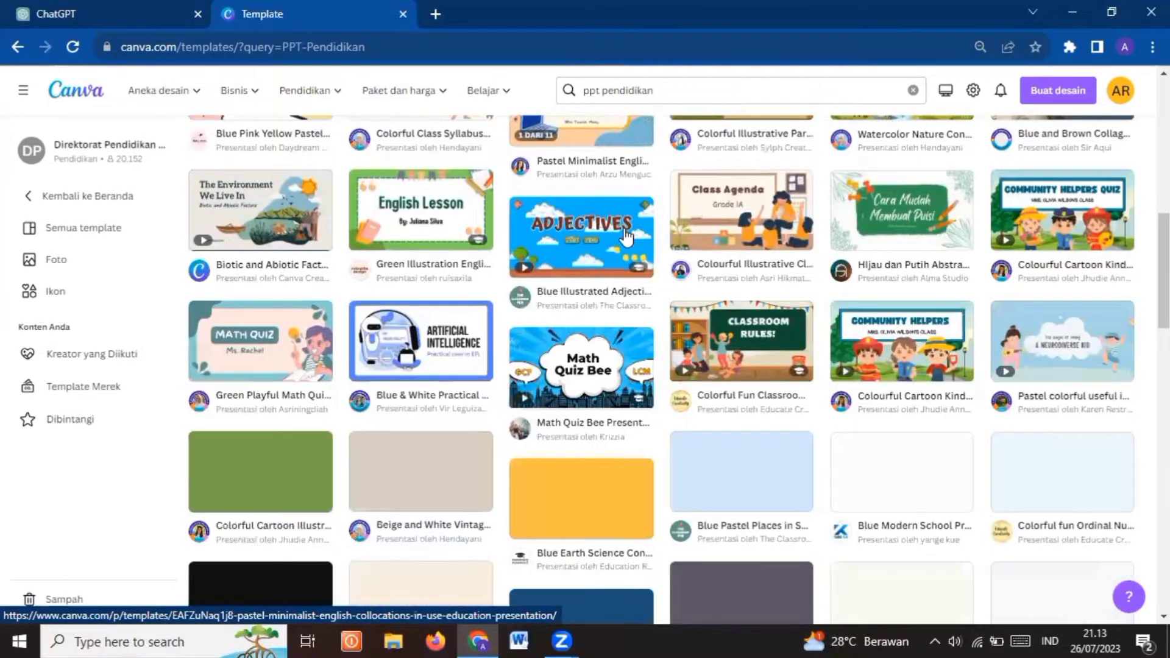
{"action": "scroll", "coordinate": [626, 237], "scroll_direction": "down", "scroll_amount": 1}
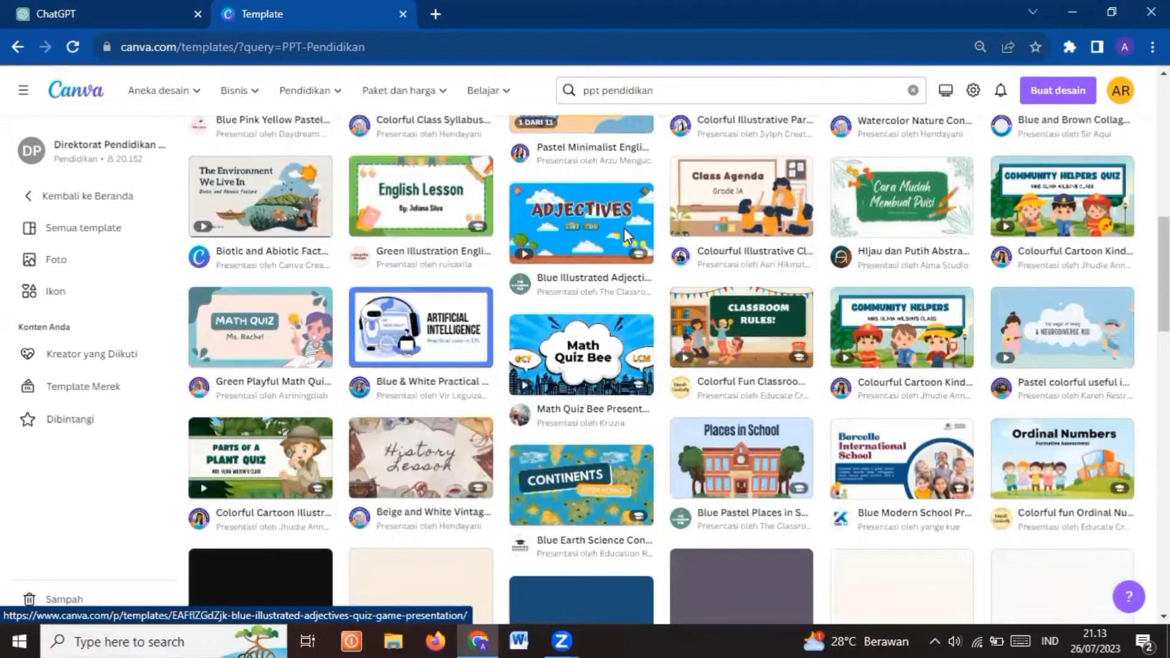
{"action": "scroll", "coordinate": [626, 237], "scroll_direction": "down", "scroll_amount": 1}
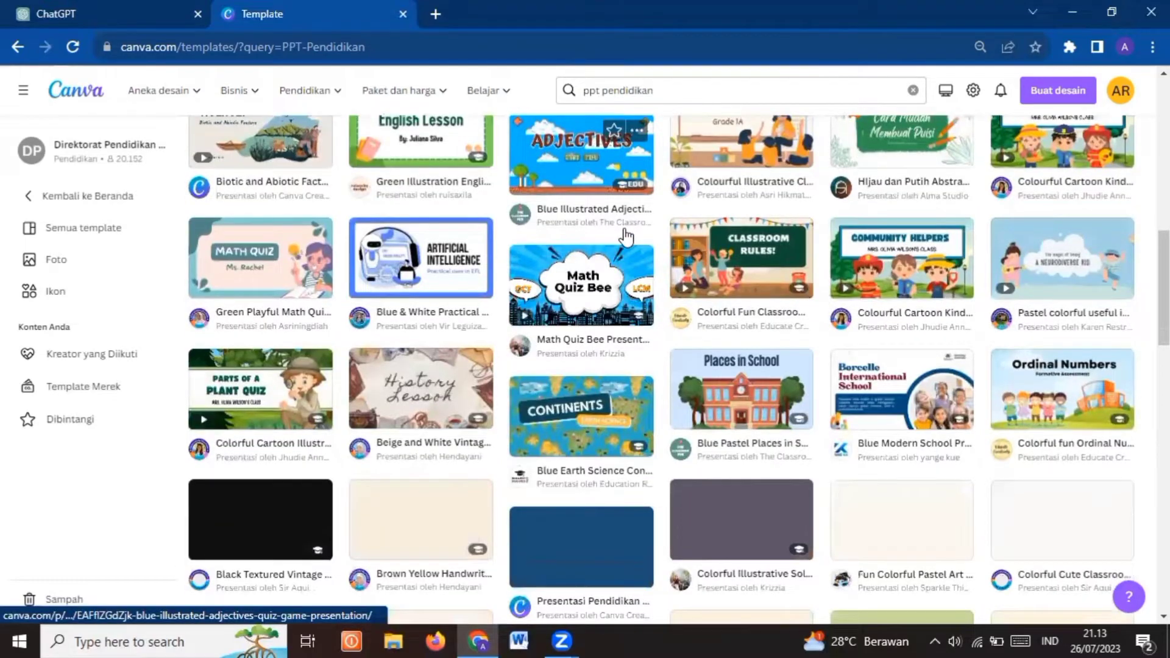
{"action": "scroll", "coordinate": [626, 237], "scroll_direction": "down", "scroll_amount": 1}
{"action": "scroll", "coordinate": [626, 237], "scroll_direction": "down", "scroll_amount": 1}
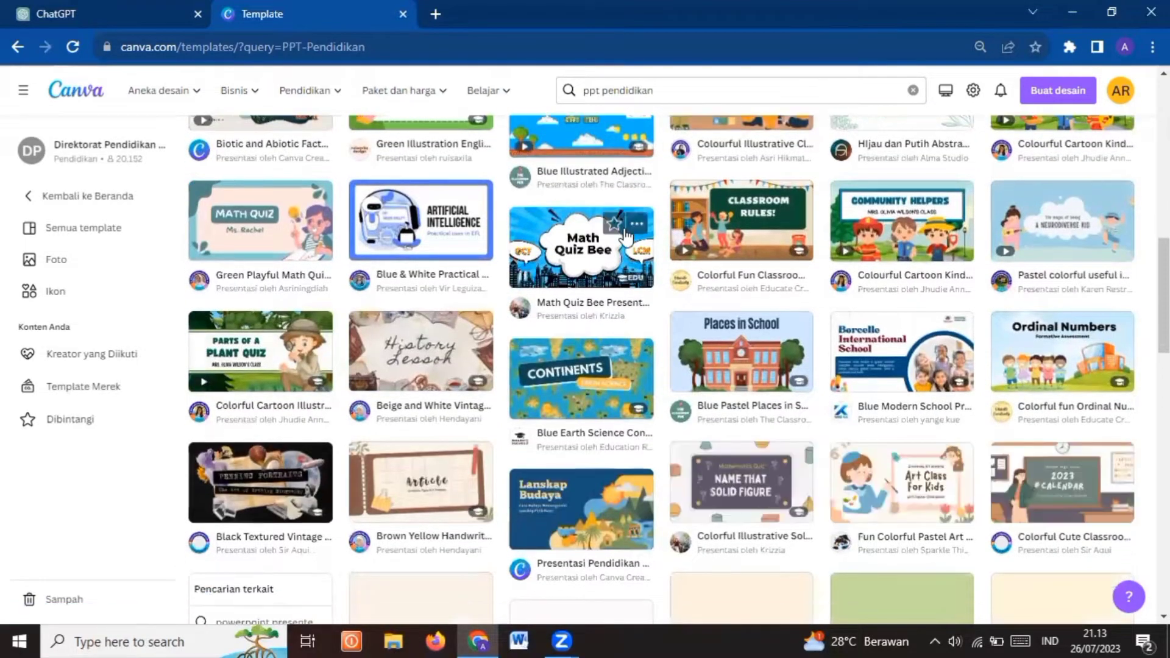
{"action": "scroll", "coordinate": [626, 237], "scroll_direction": "down", "scroll_amount": 1}
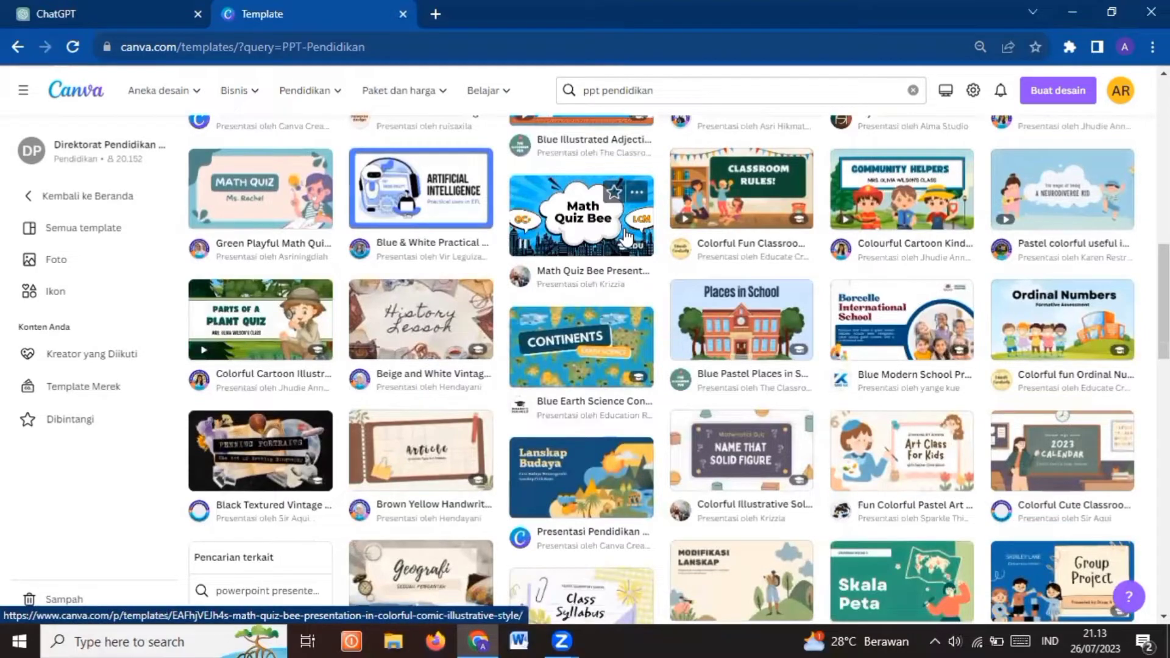
{"action": "scroll", "coordinate": [860, 385], "scroll_direction": "down", "scroll_amount": 2}
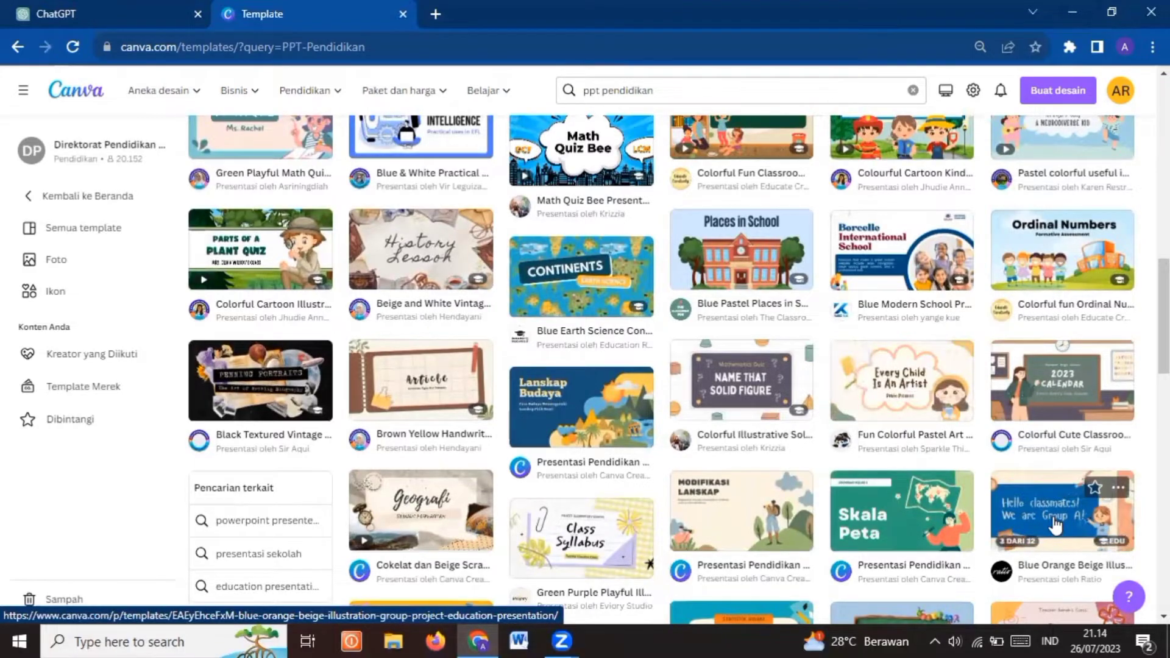
{"action": "left_click", "coordinate": [1054, 524]}
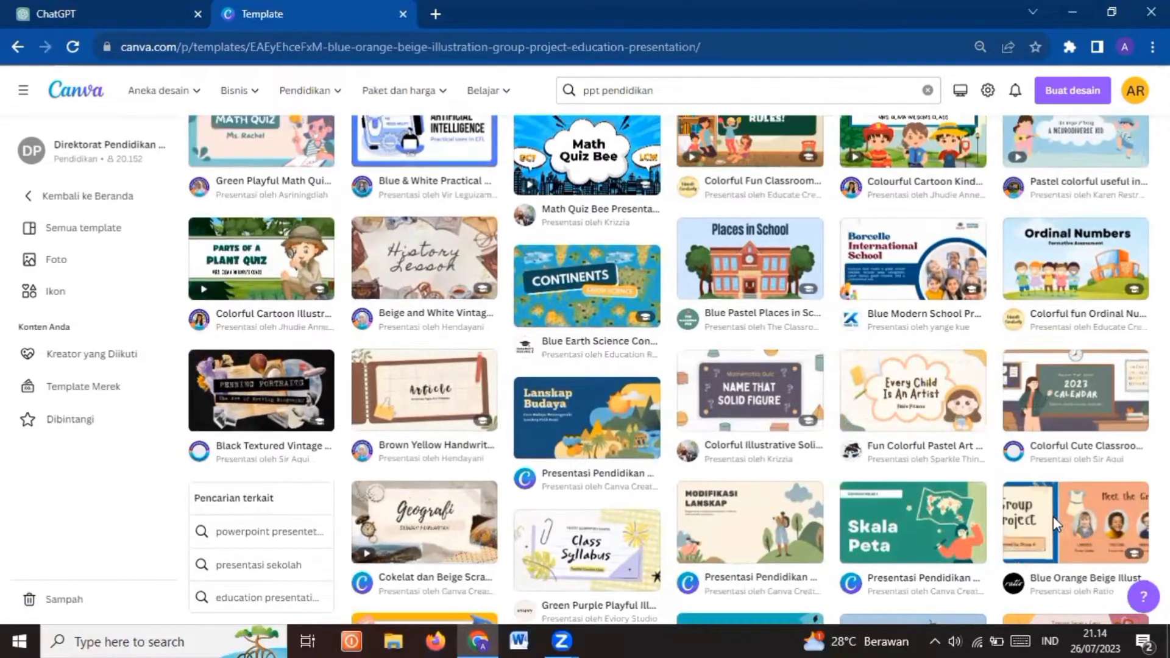
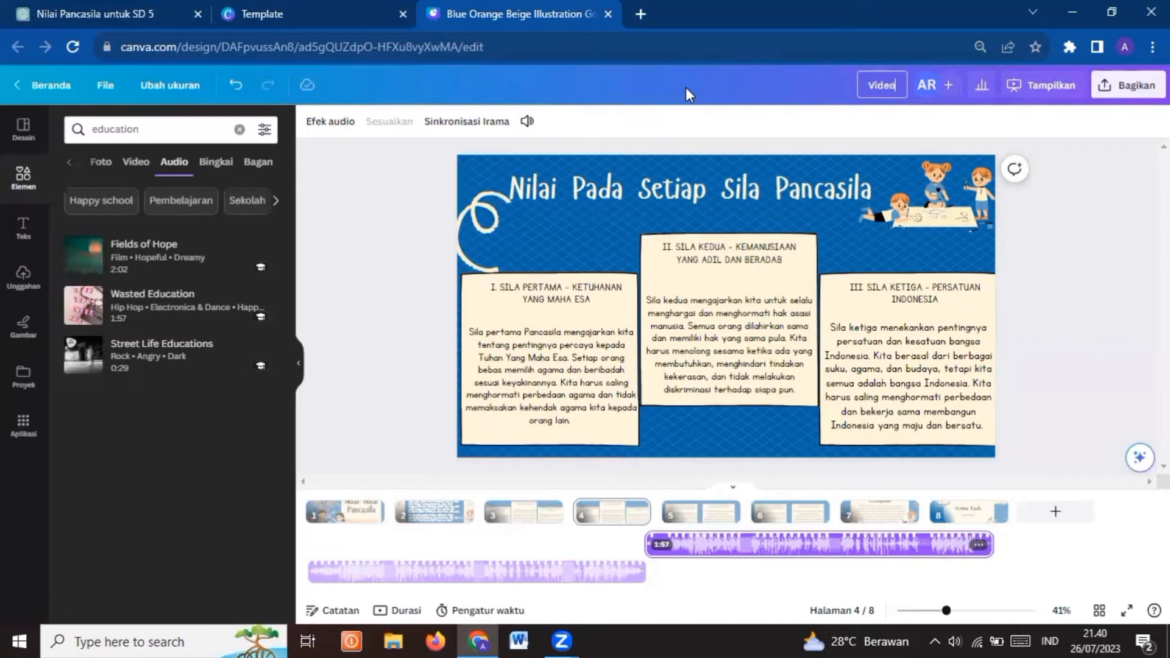
Rename the design as "Video Pembelajaran Nilai-Nilai Pancasila"
{"action": "type", "text": "ajar"}
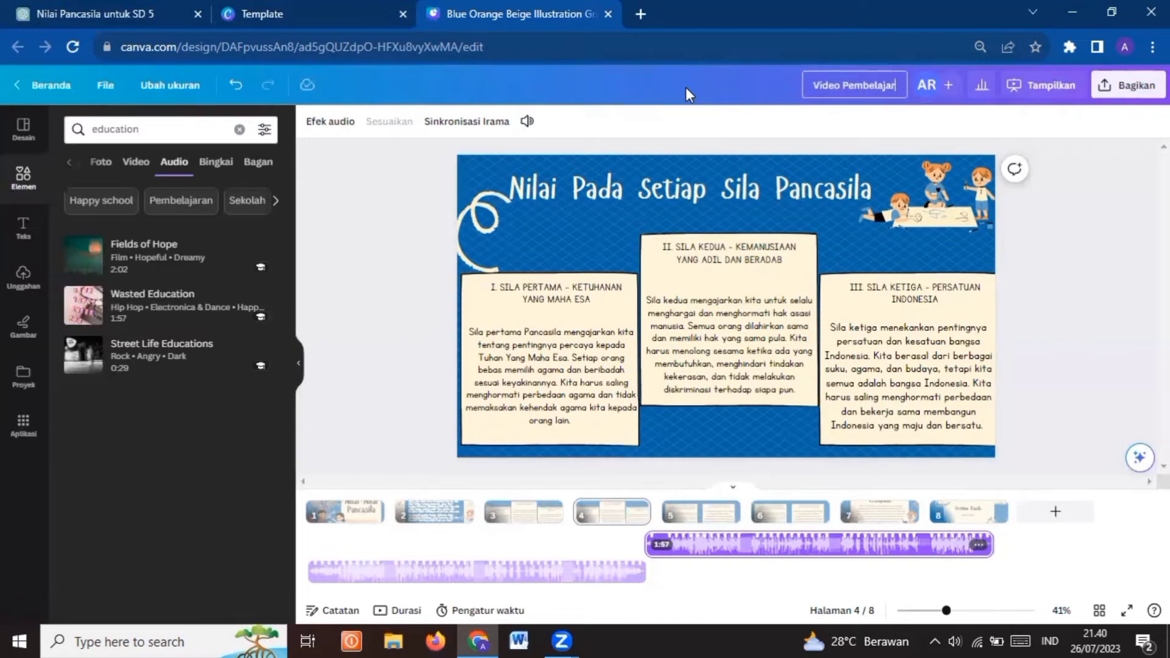
{"action": "type", "text": "an Nilai"}
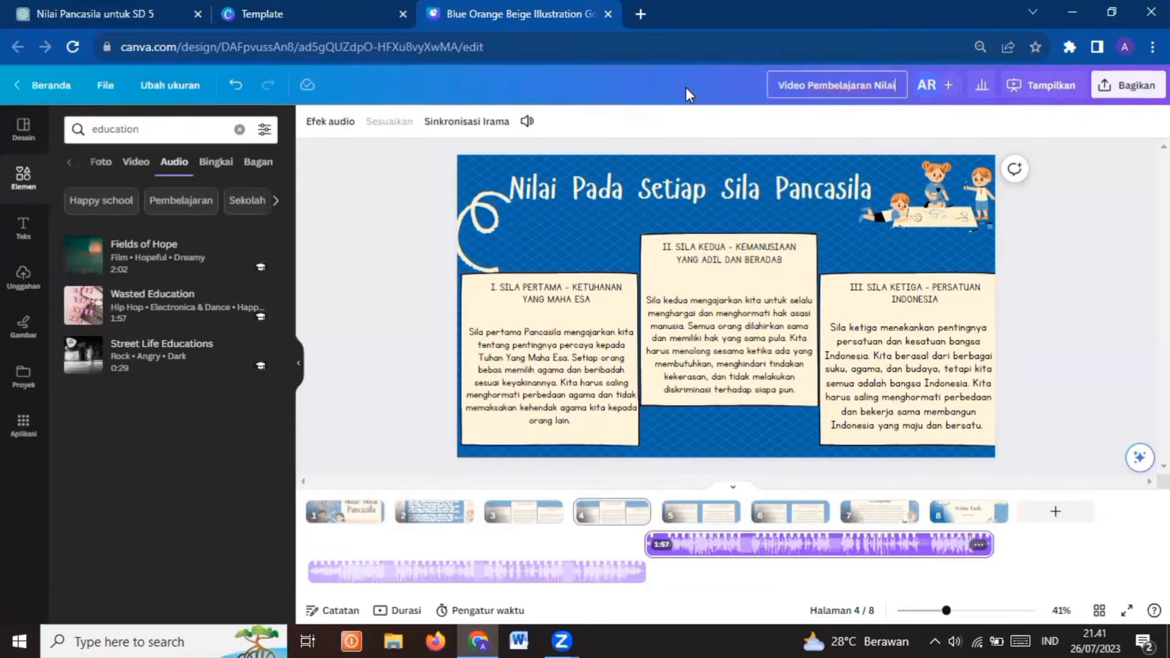
{"action": "type", "text": "-Nil"}
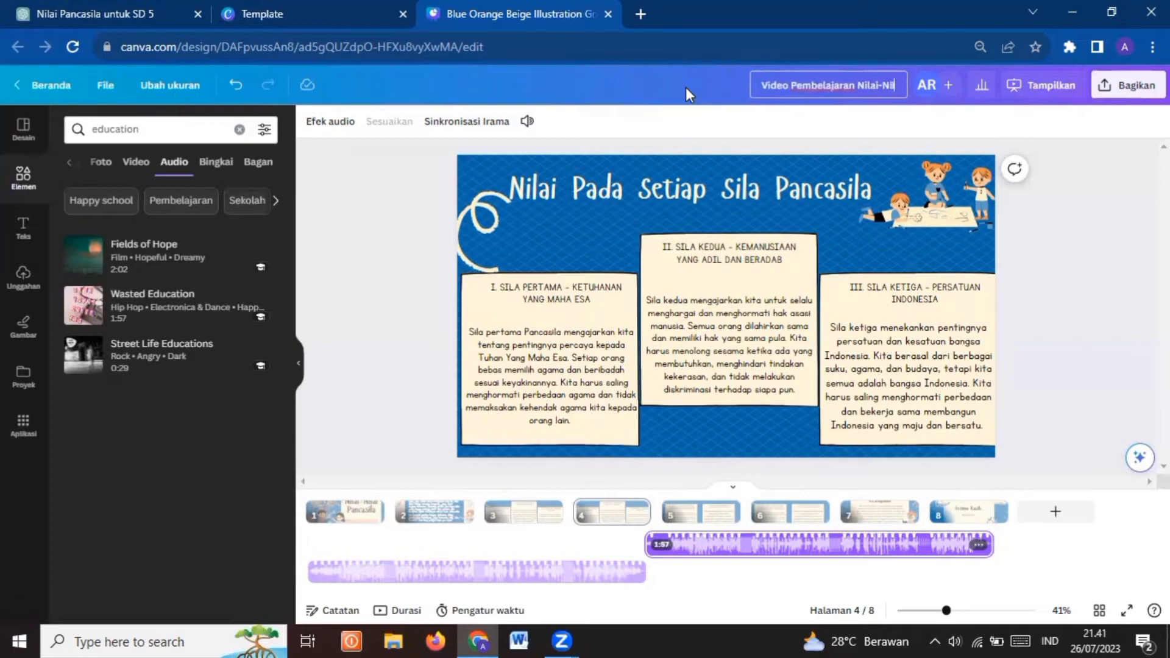
{"action": "type", "text": "ai Pancasila"}
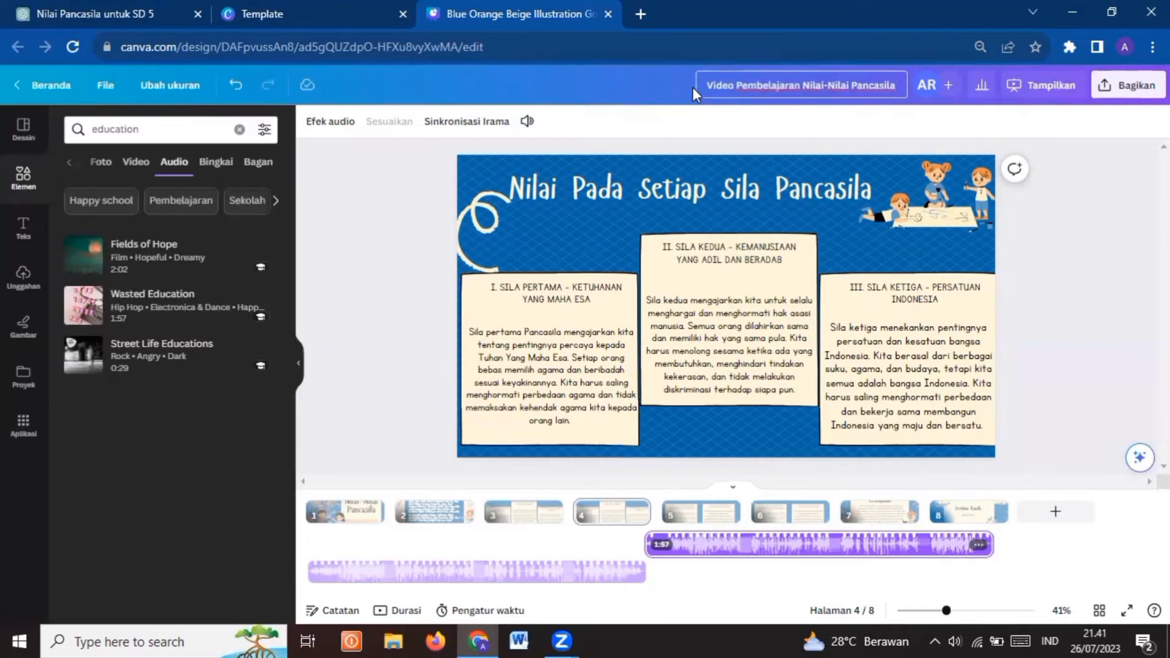
{"action": "left_click", "coordinate": [993, 475]}
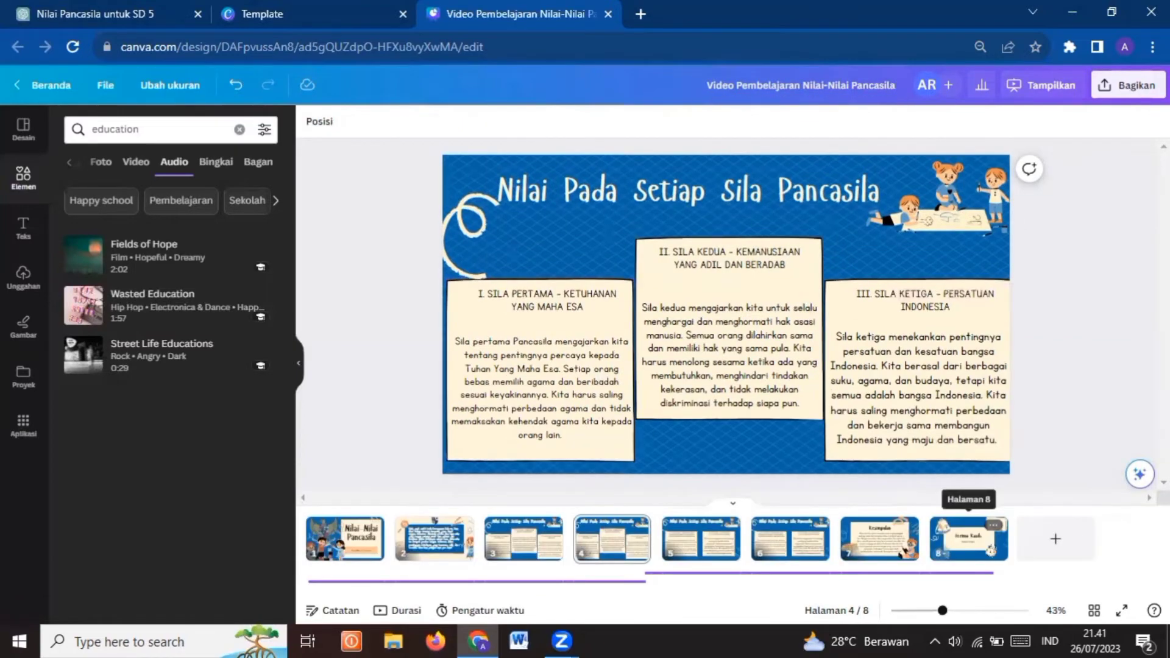
Download all 8 pages of the design as an MP4 video at 1080p (HD) quality
{"action": "left_click", "coordinate": [1138, 92]}
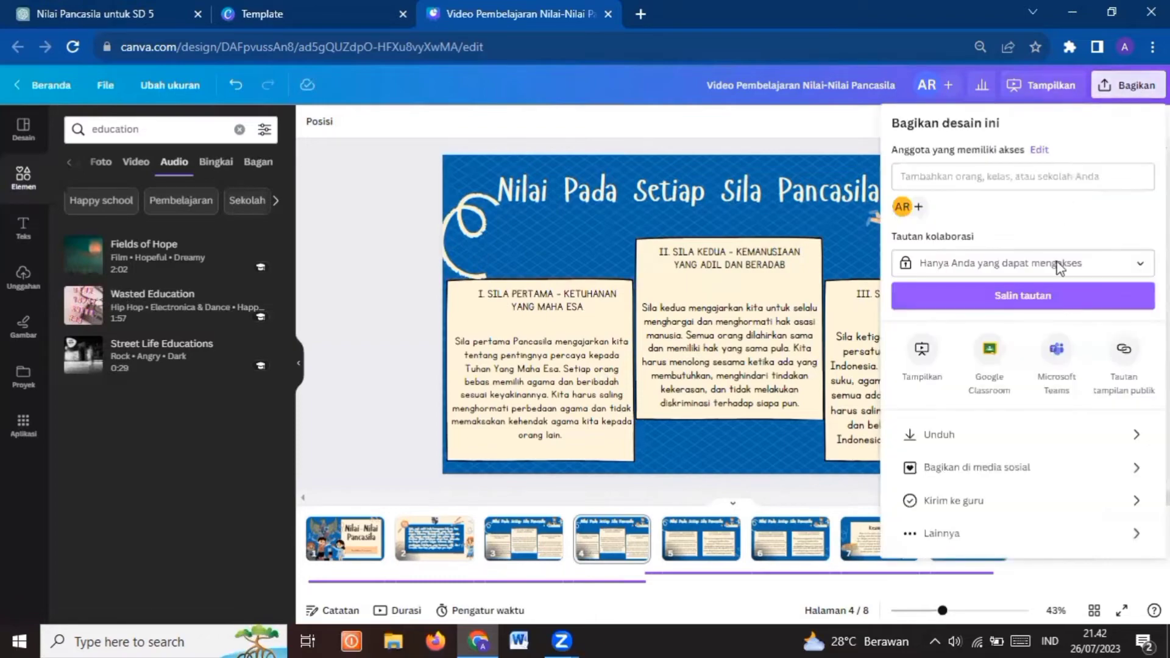
{"action": "left_click", "coordinate": [1058, 438]}
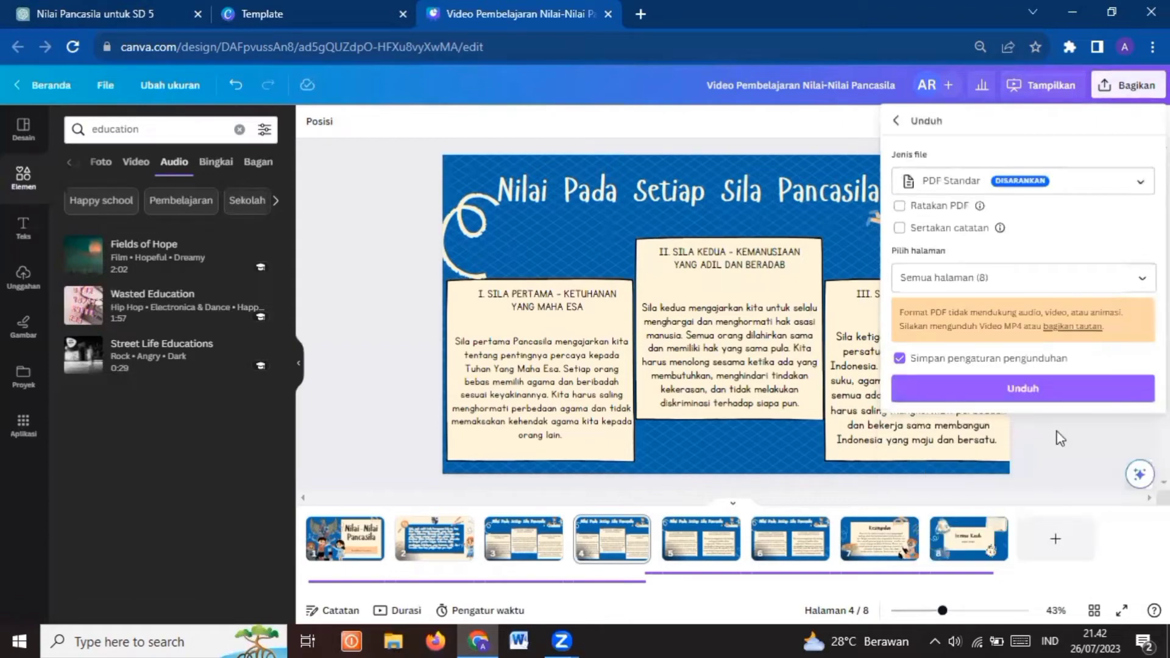
{"action": "left_click", "coordinate": [1075, 189]}
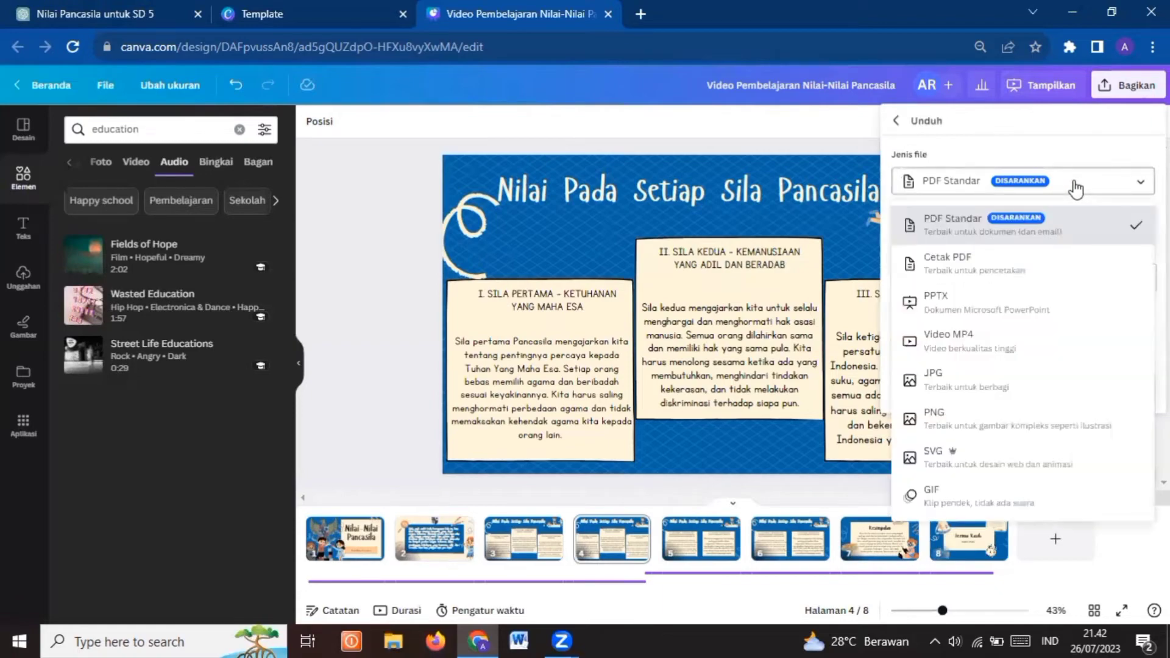
{"action": "left_click", "coordinate": [1041, 361]}
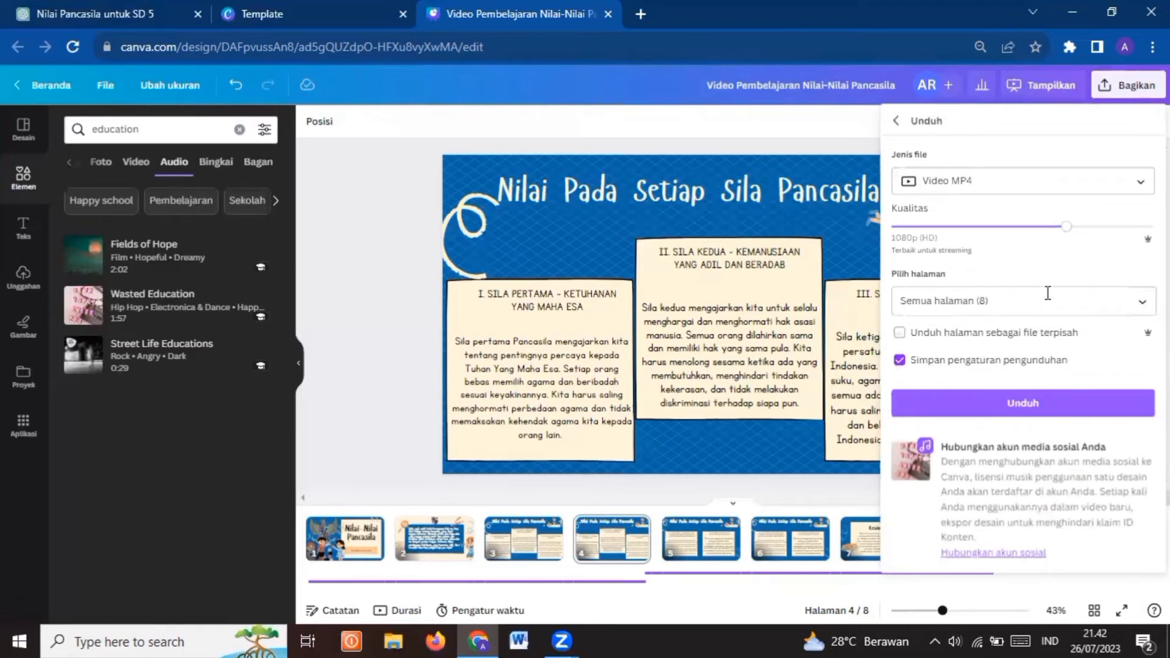
{"action": "left_click_drag", "start_coordinate": [1066, 236], "coordinate": [1139, 233]}
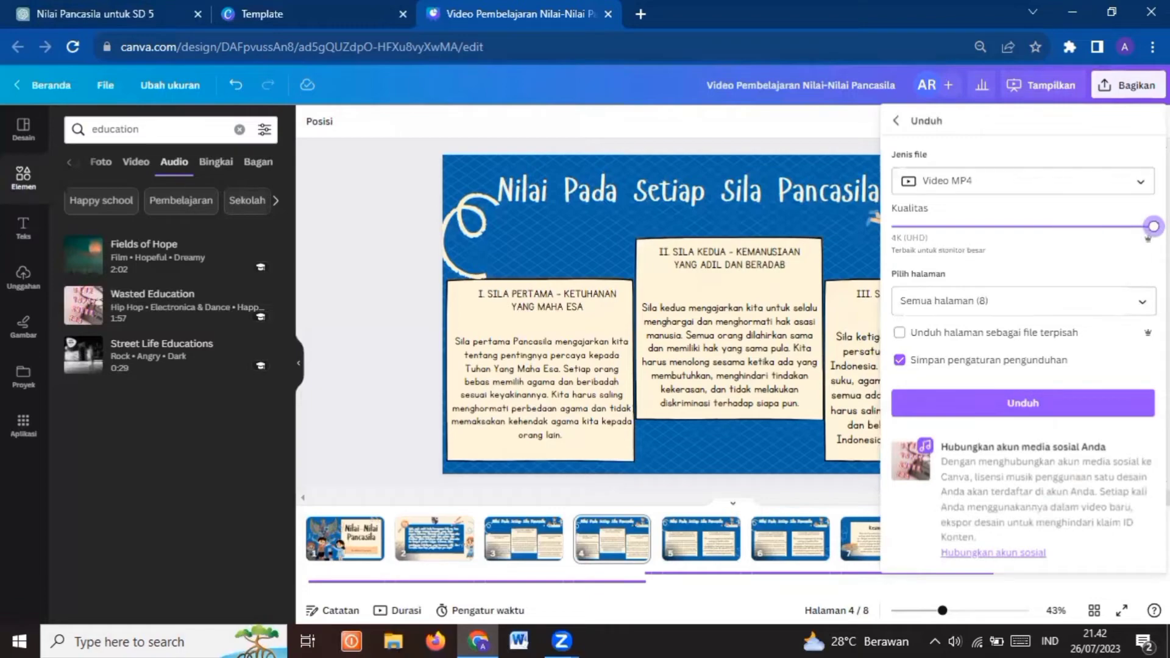
{"action": "left_click", "coordinate": [1097, 236]}
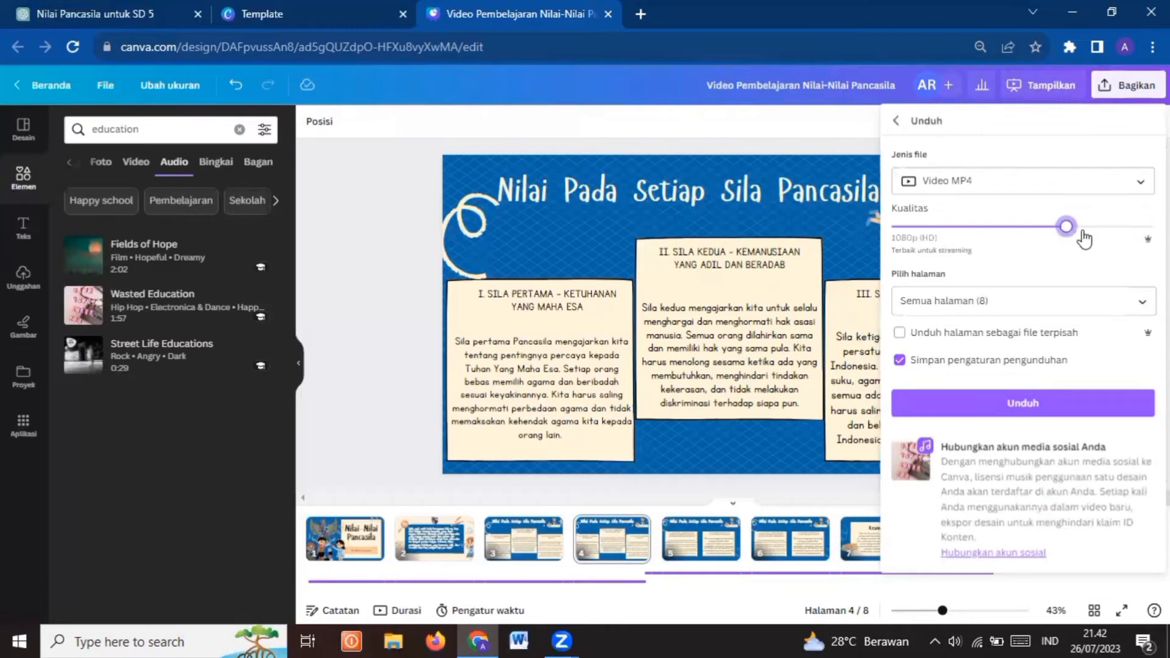
{"action": "left_click", "coordinate": [1046, 407]}
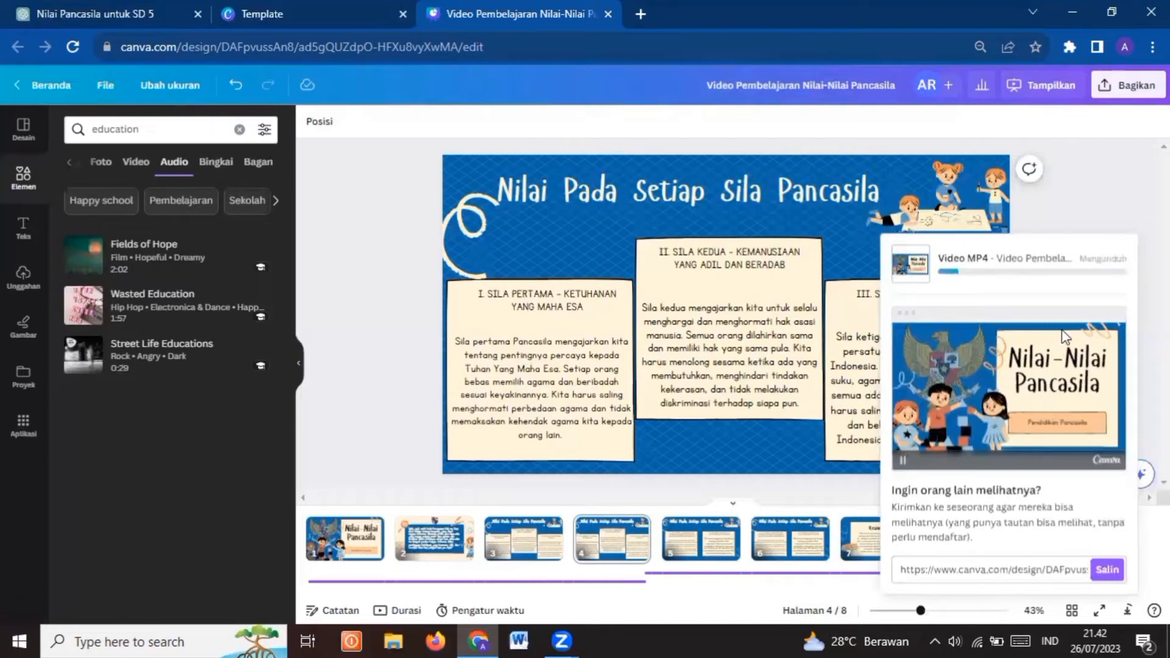
Open the Genial.ly site in a new browser tab
{"action": "left_click", "coordinate": [661, 5]}
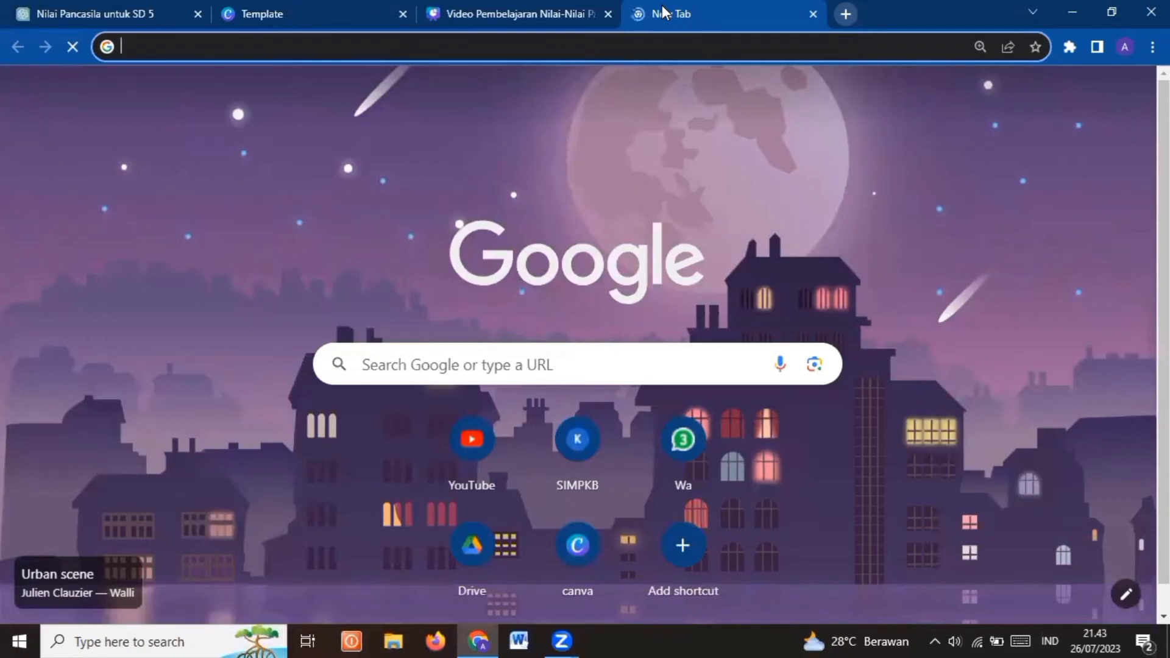
{"action": "type", "text": "G"}
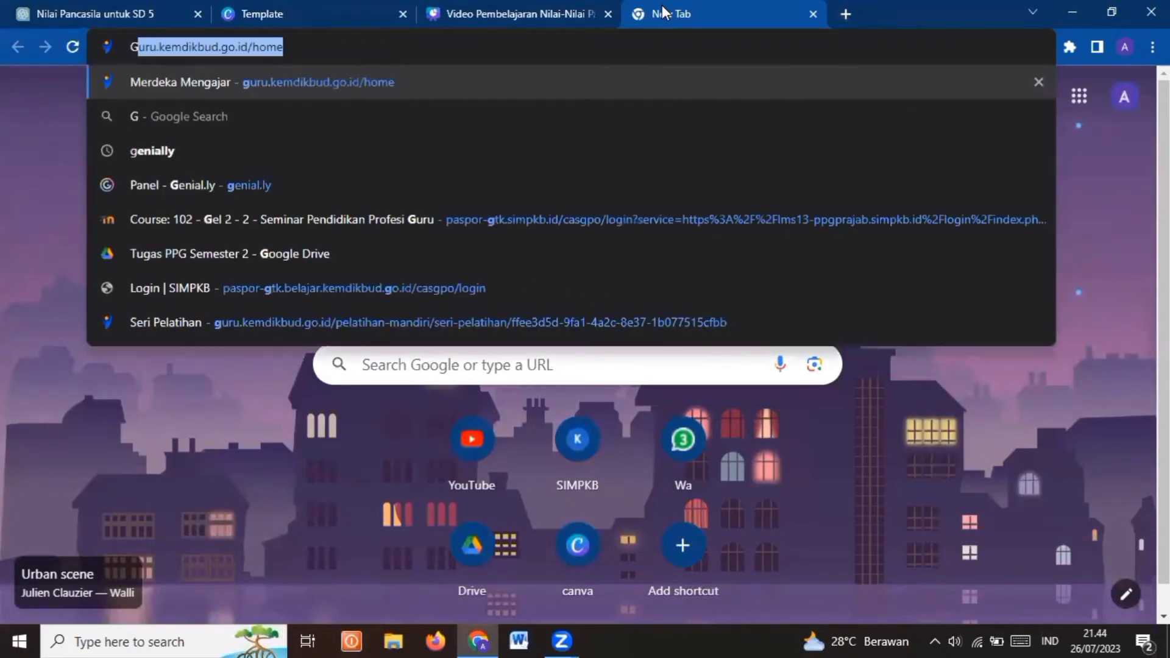
{"action": "type", "text": "enial"}
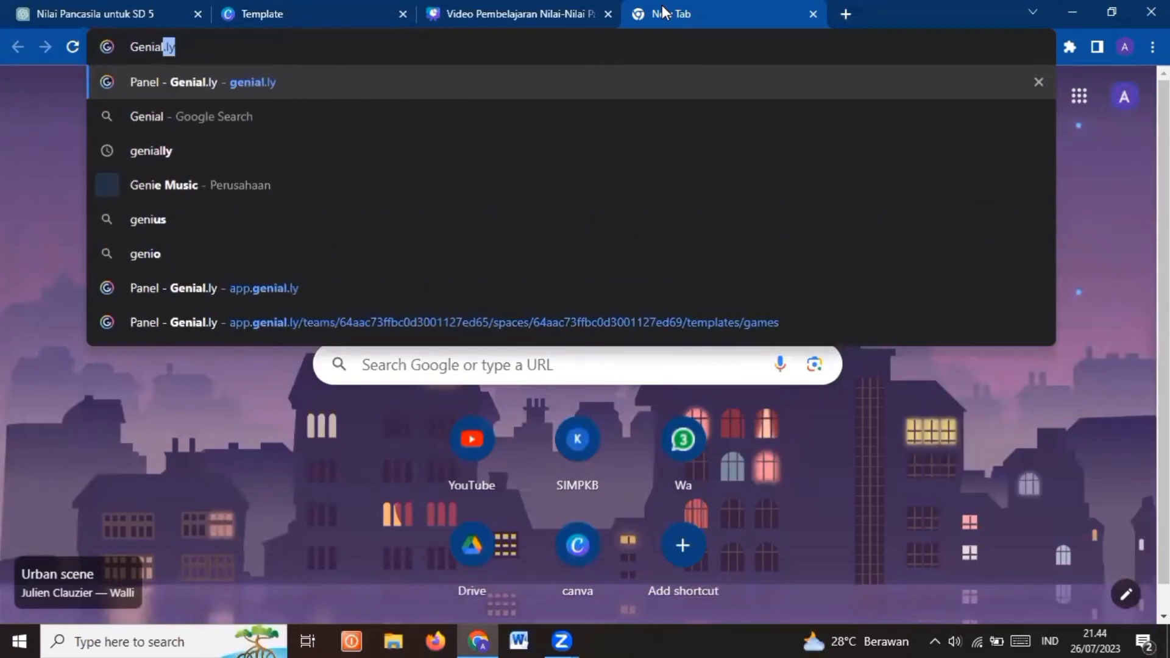
{"action": "type", "text": ".ly"}
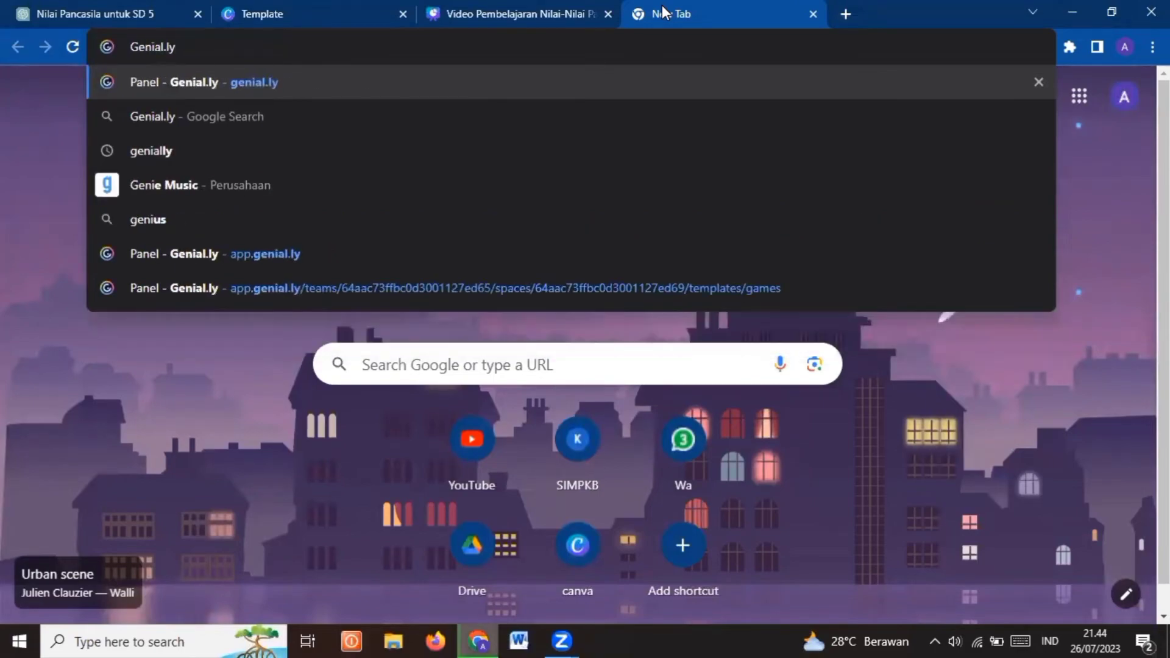
{"action": "key", "text": "Return"}
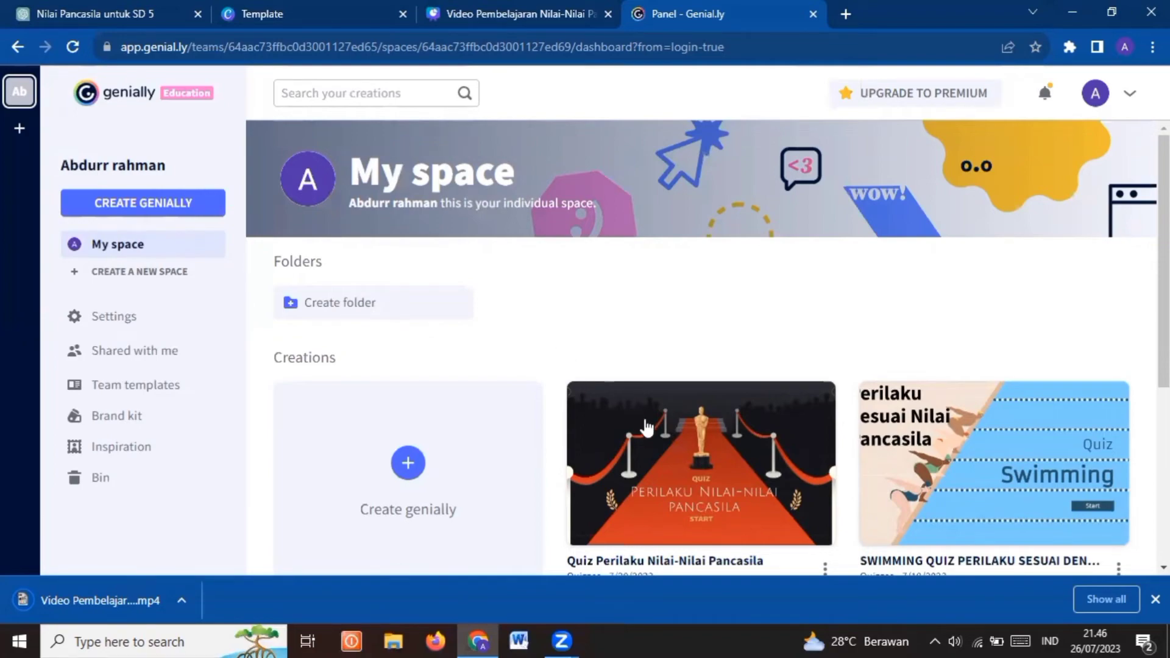
Start a new genially from the personal space and show the Gamification quiz templates
{"action": "mouse_move", "coordinate": [647, 429]}
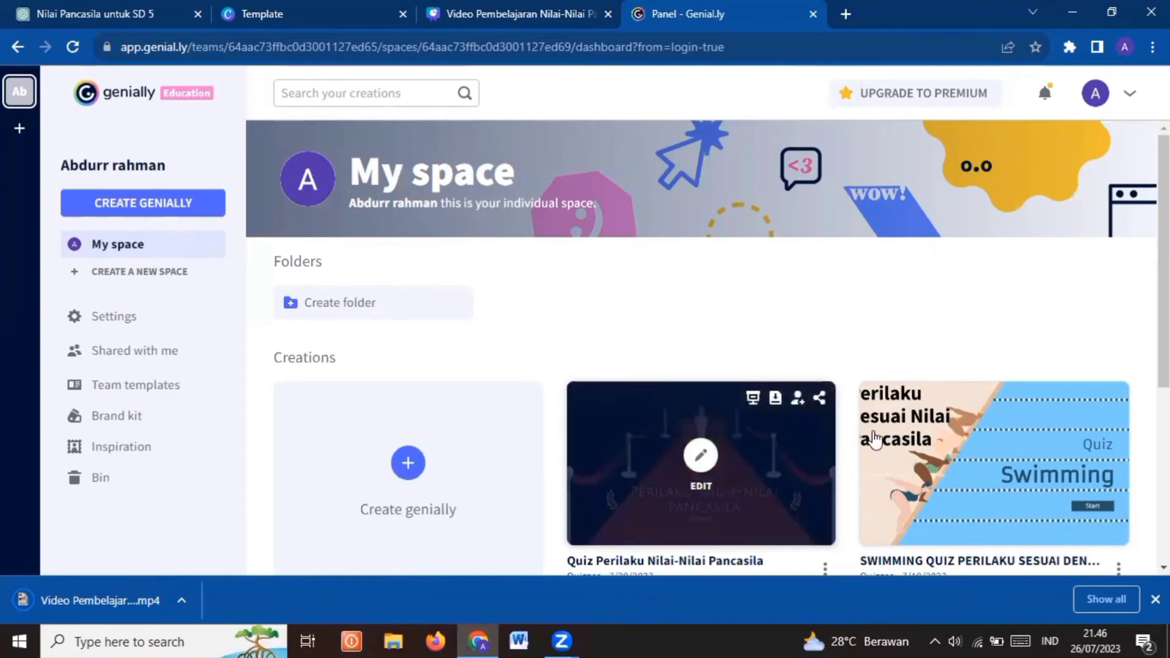
{"action": "mouse_move", "coordinate": [906, 452]}
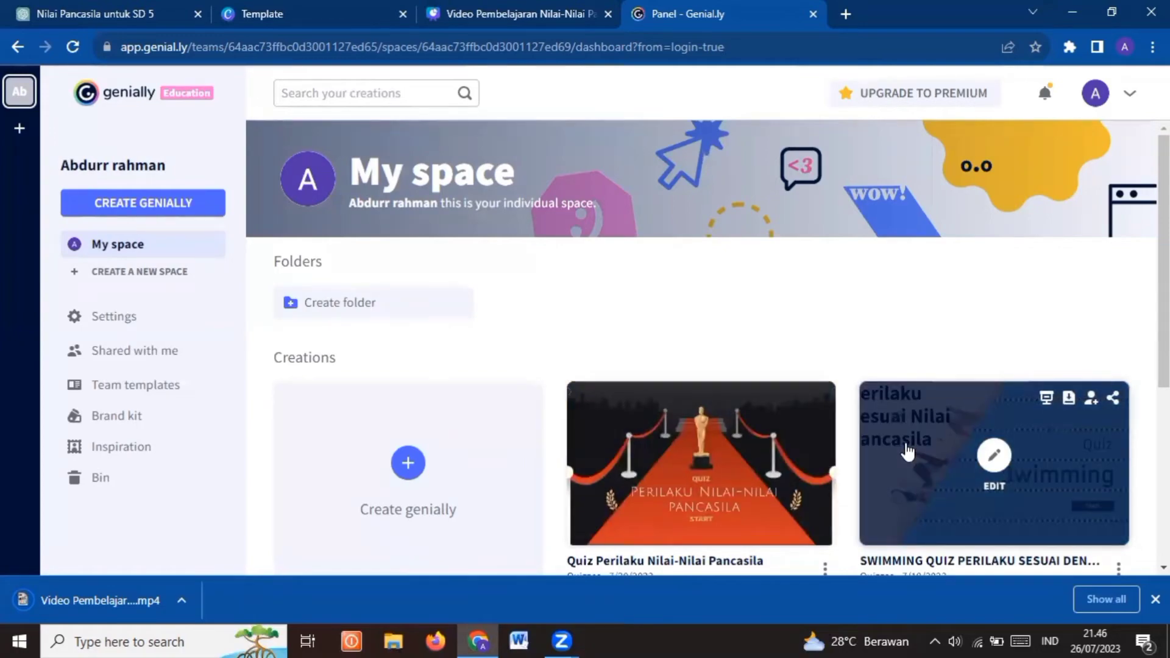
{"action": "scroll", "coordinate": [907, 452], "scroll_direction": "down", "scroll_amount": 2}
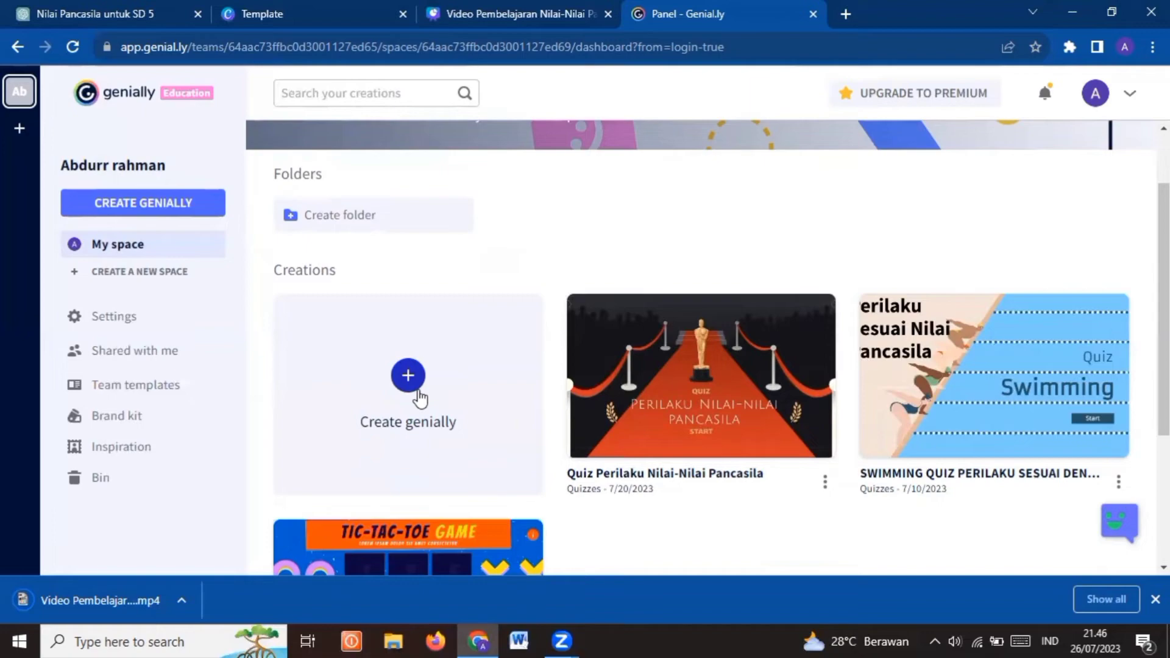
{"action": "left_click", "coordinate": [420, 399]}
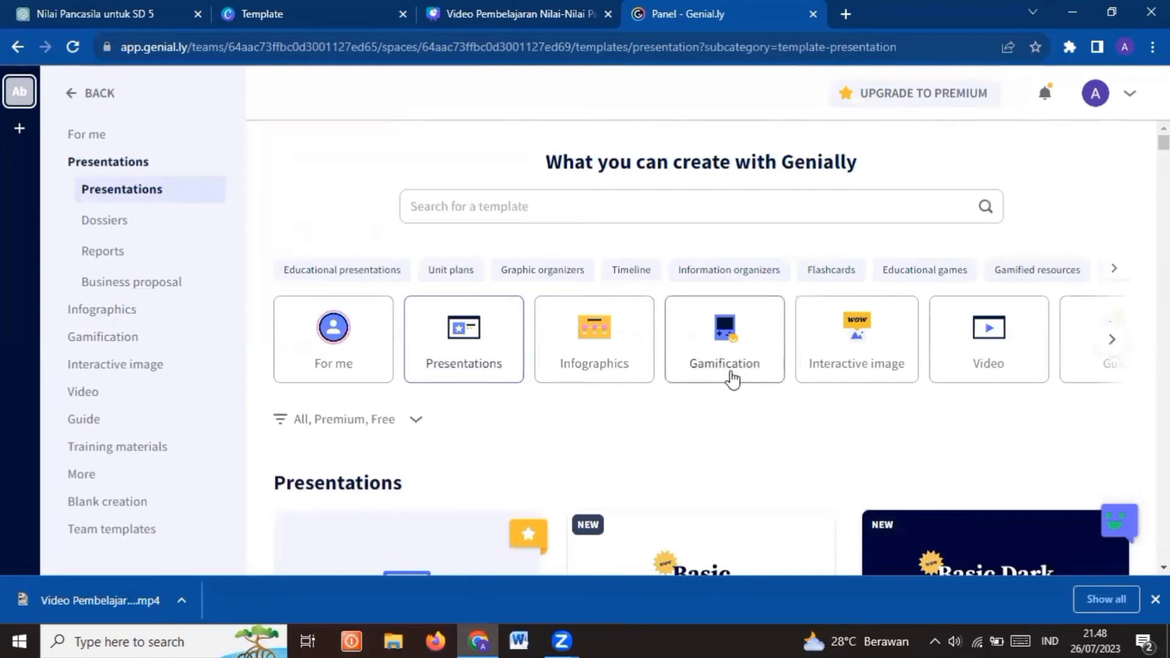
{"action": "left_click", "coordinate": [731, 374]}
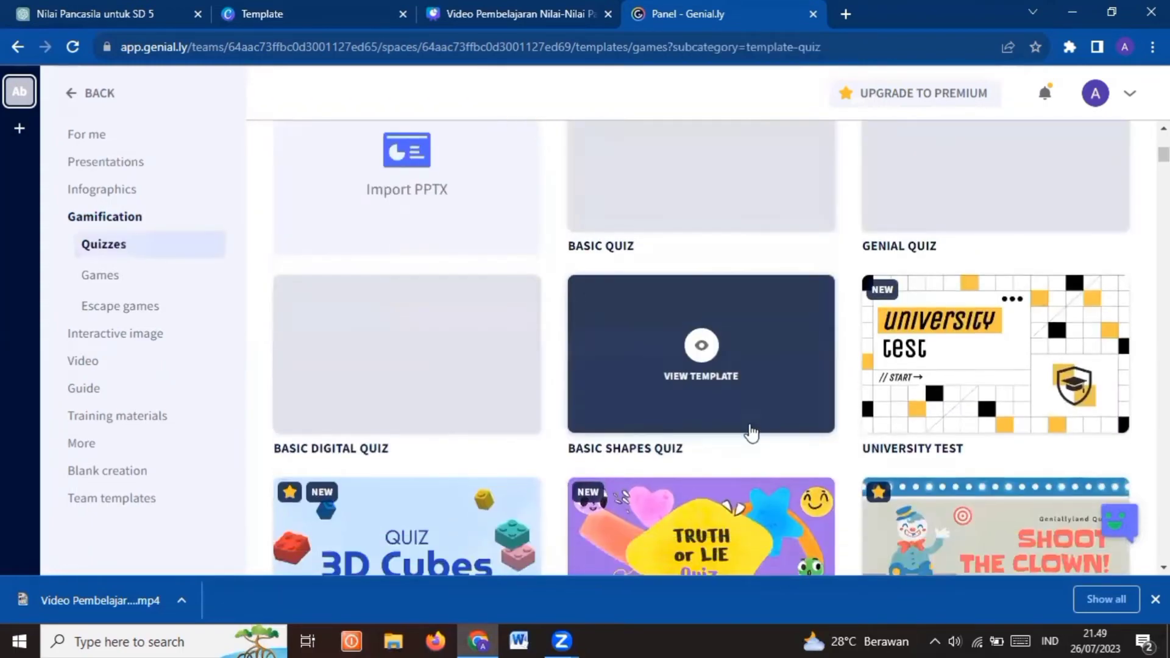
Browse the Gamification quiz templates for a design that suits a Pancasila quiz
{"action": "scroll", "coordinate": [751, 432], "scroll_direction": "down", "scroll_amount": 2}
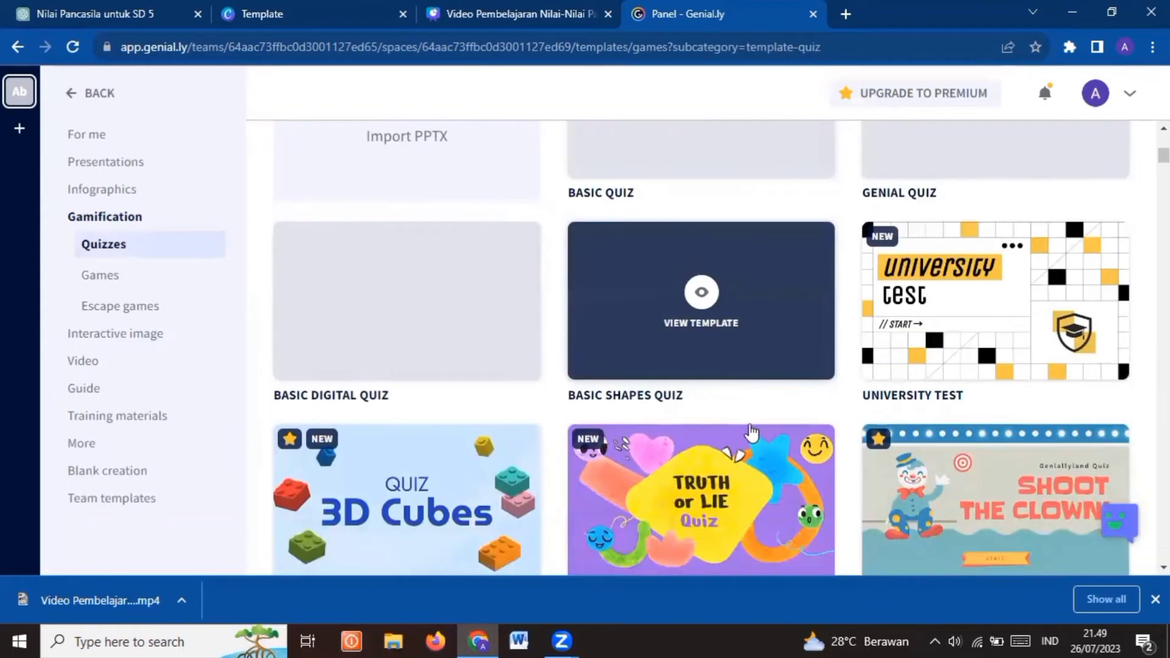
{"action": "scroll", "coordinate": [751, 433], "scroll_direction": "down", "scroll_amount": 3}
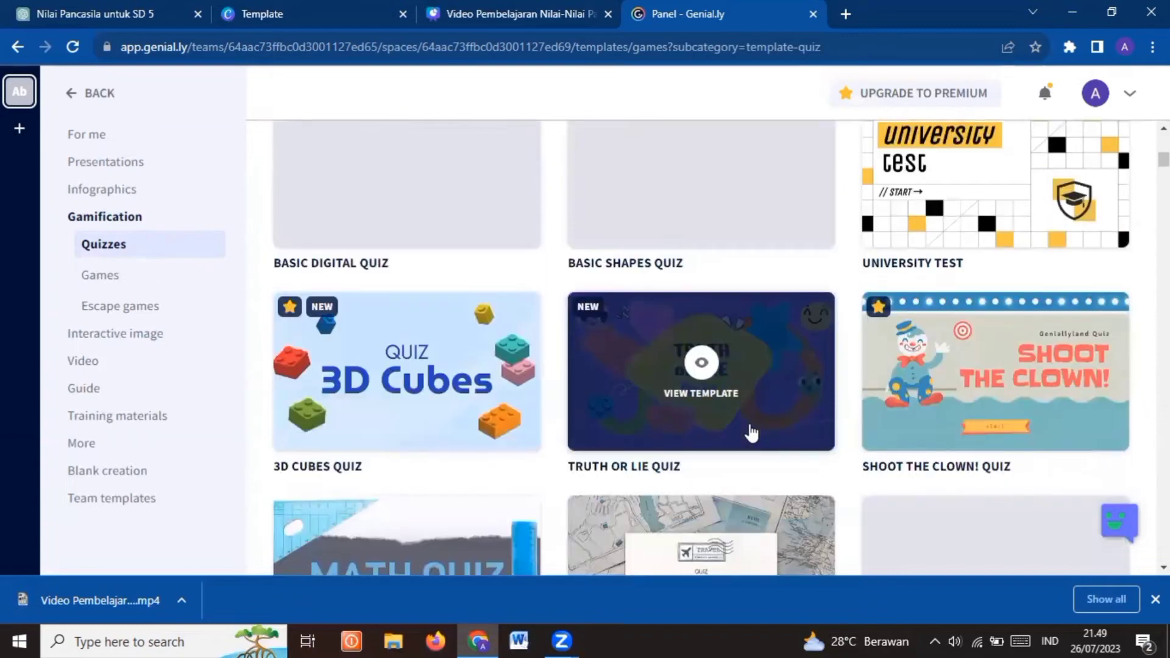
{"action": "scroll", "coordinate": [751, 433], "scroll_direction": "down", "scroll_amount": 4}
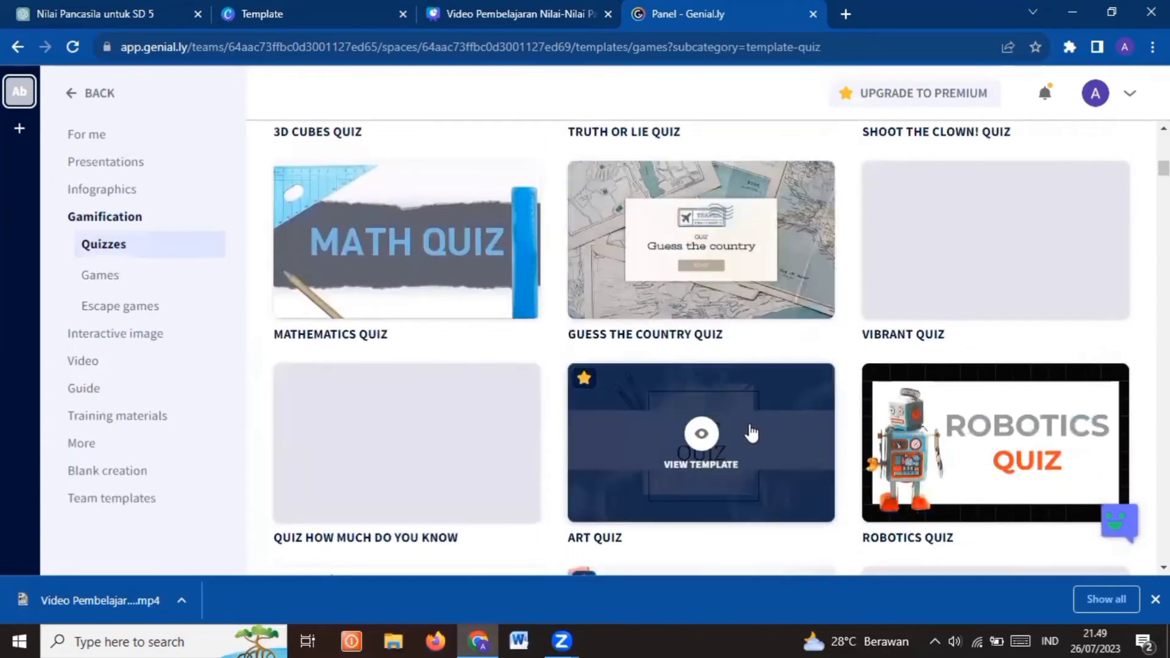
{"action": "scroll", "coordinate": [751, 433], "scroll_direction": "down", "scroll_amount": 4}
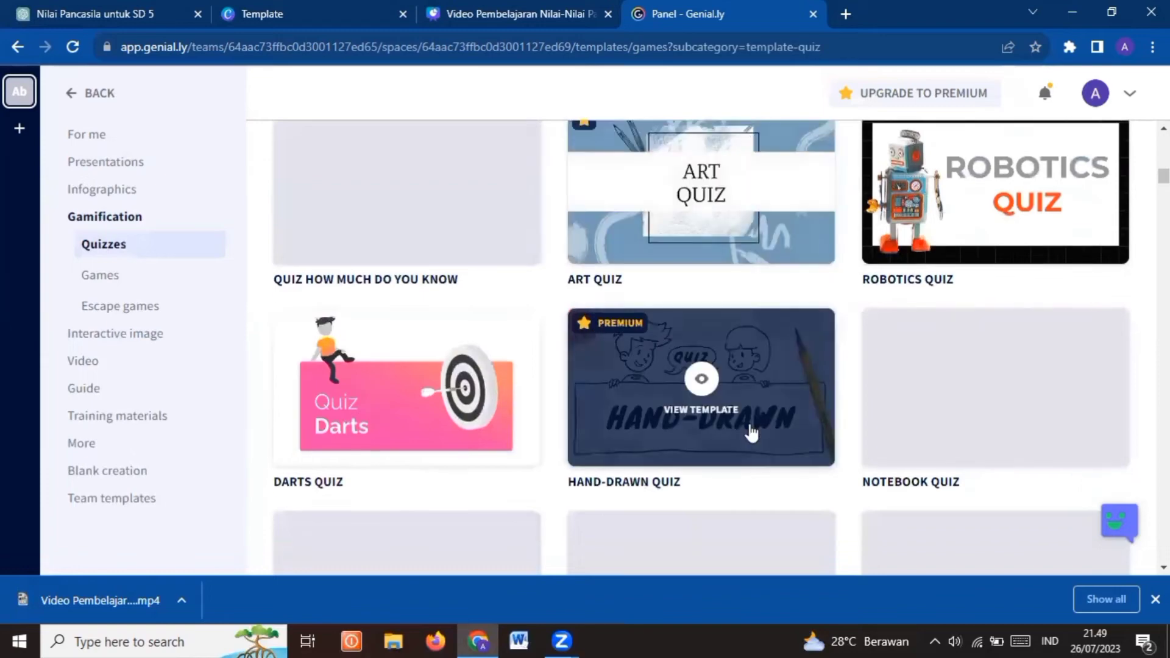
{"action": "scroll", "coordinate": [751, 432], "scroll_direction": "down", "scroll_amount": 1}
{"action": "scroll", "coordinate": [751, 433], "scroll_direction": "down", "scroll_amount": 1}
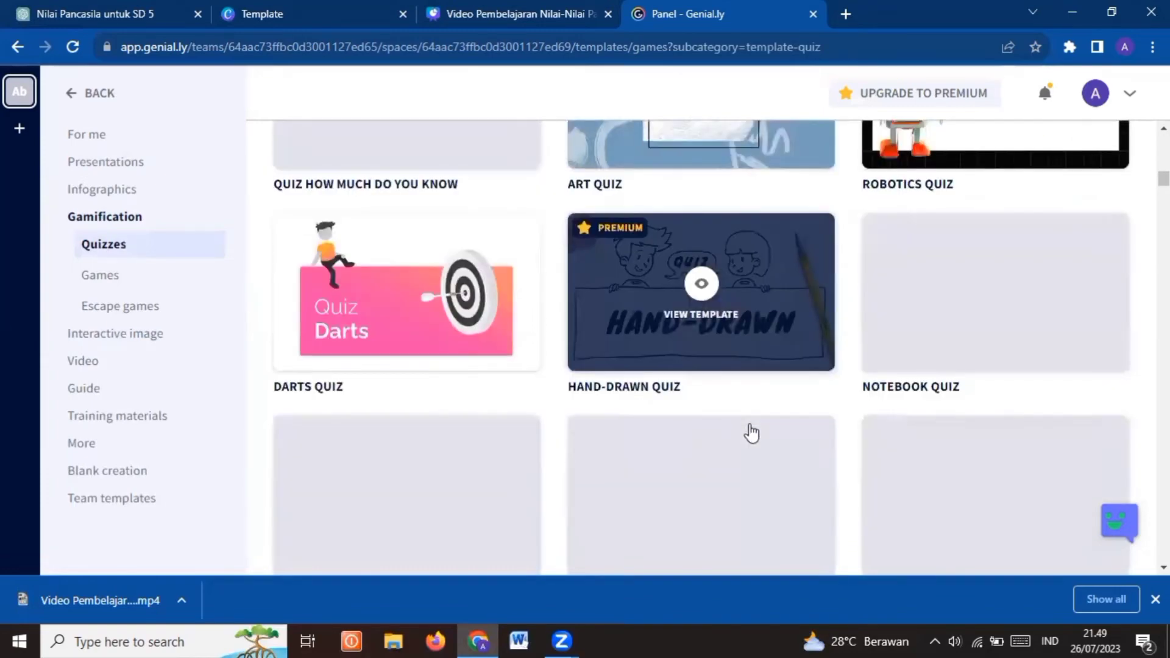
{"action": "scroll", "coordinate": [752, 432], "scroll_direction": "down", "scroll_amount": 1}
{"action": "scroll", "coordinate": [751, 433], "scroll_direction": "down", "scroll_amount": 1}
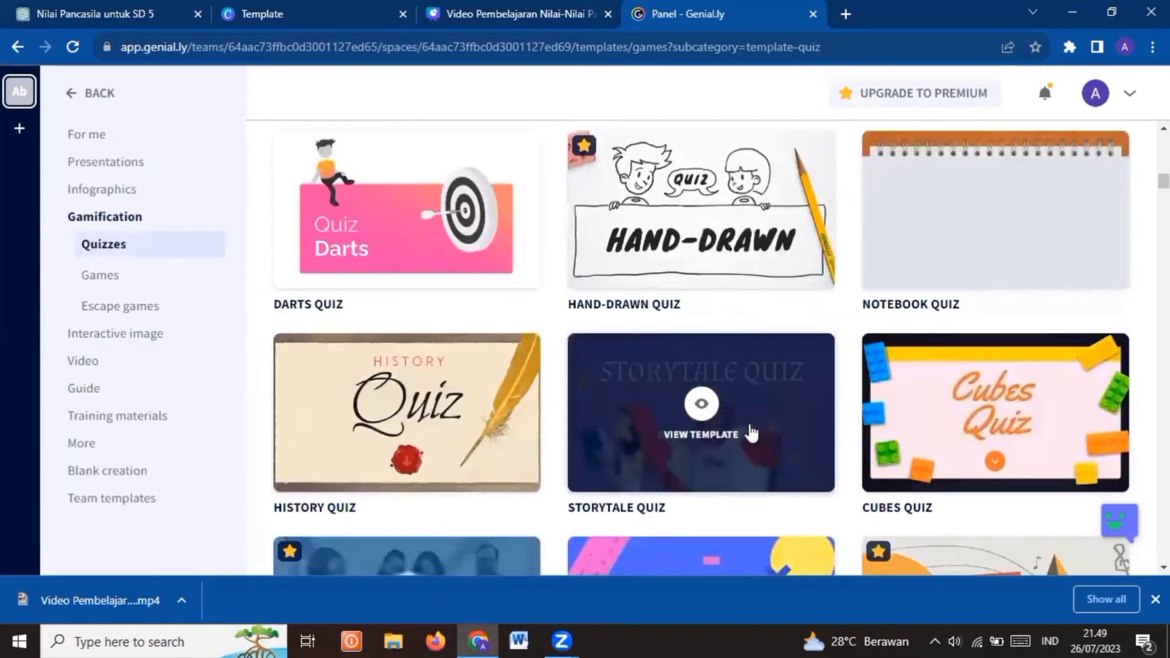
{"action": "scroll", "coordinate": [751, 433], "scroll_direction": "down", "scroll_amount": 1}
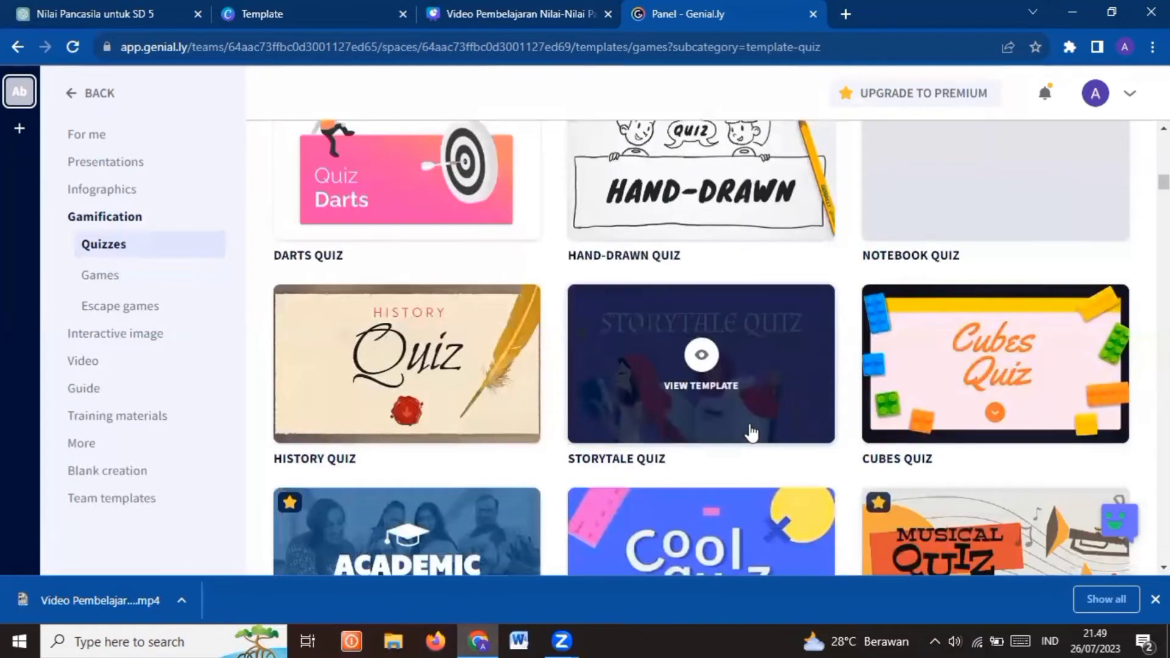
{"action": "scroll", "coordinate": [751, 432], "scroll_direction": "down", "scroll_amount": 1}
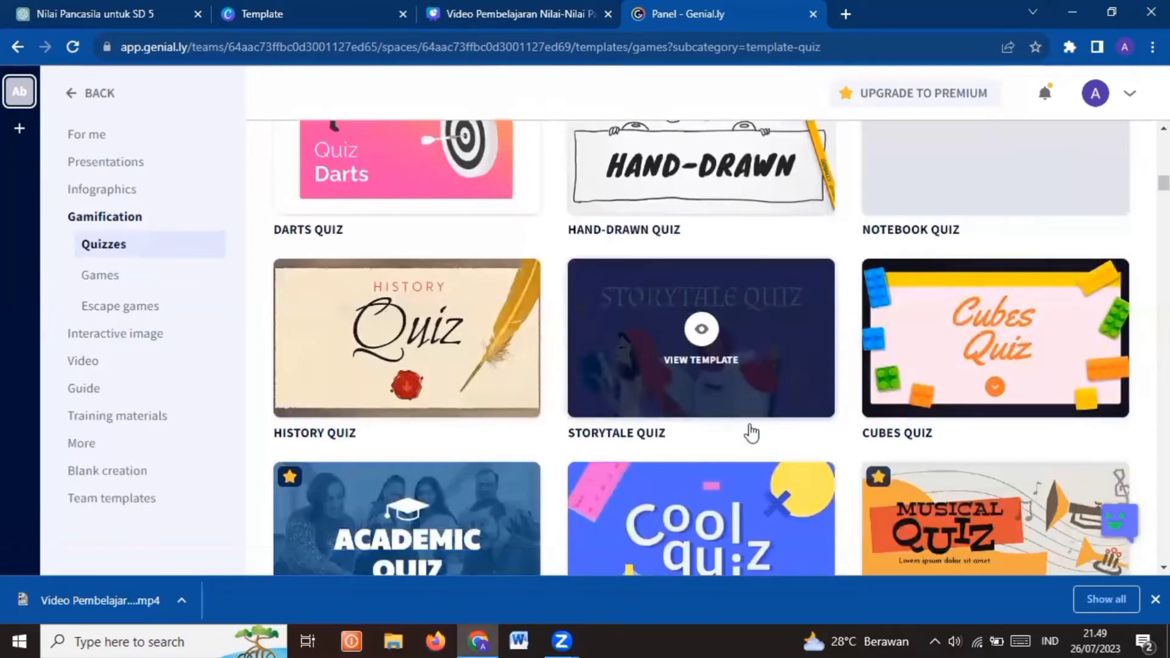
{"action": "scroll", "coordinate": [751, 433], "scroll_direction": "down", "scroll_amount": 10}
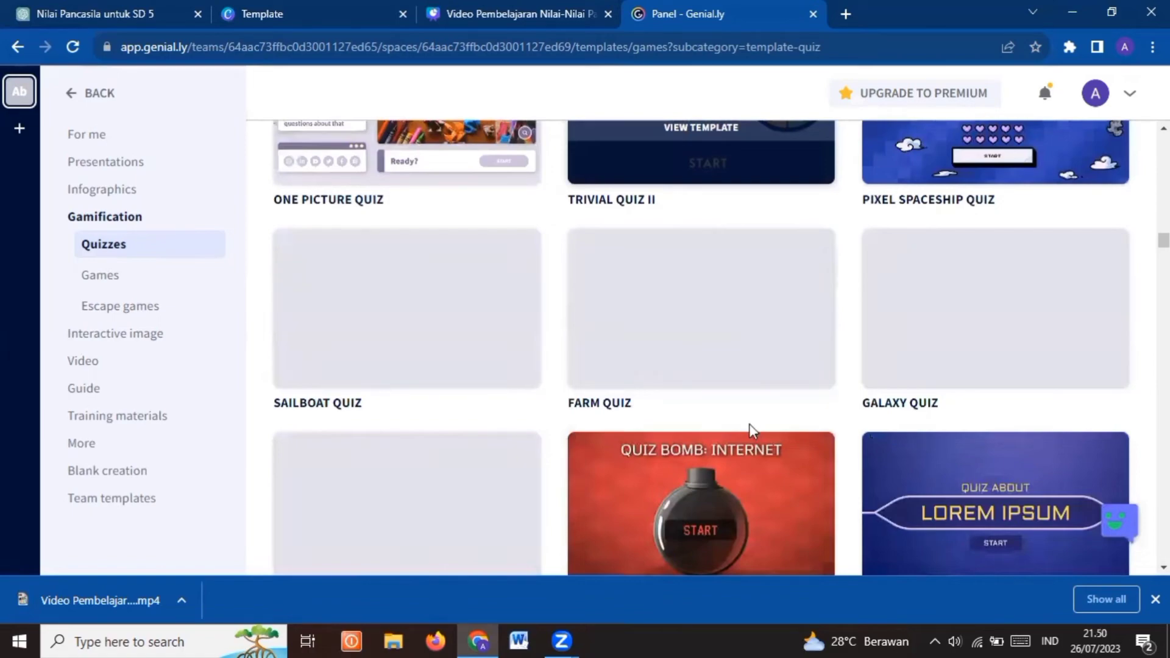
{"action": "scroll", "coordinate": [751, 433], "scroll_direction": "down", "scroll_amount": 5}
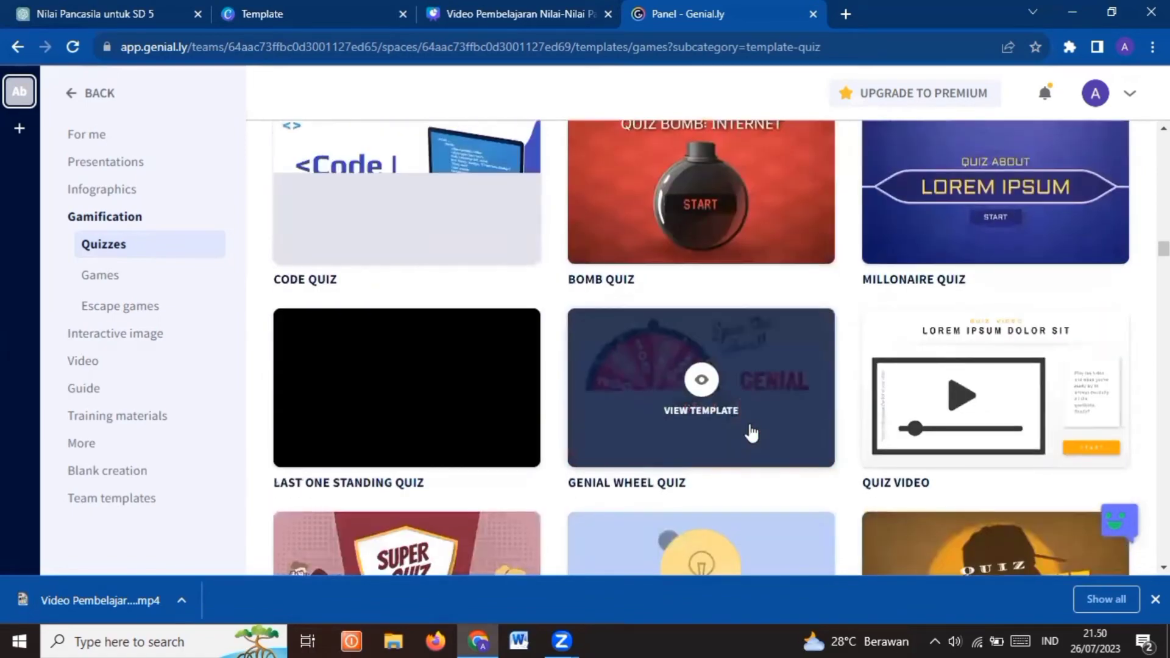
{"action": "scroll", "coordinate": [751, 433], "scroll_direction": "down", "scroll_amount": 3}
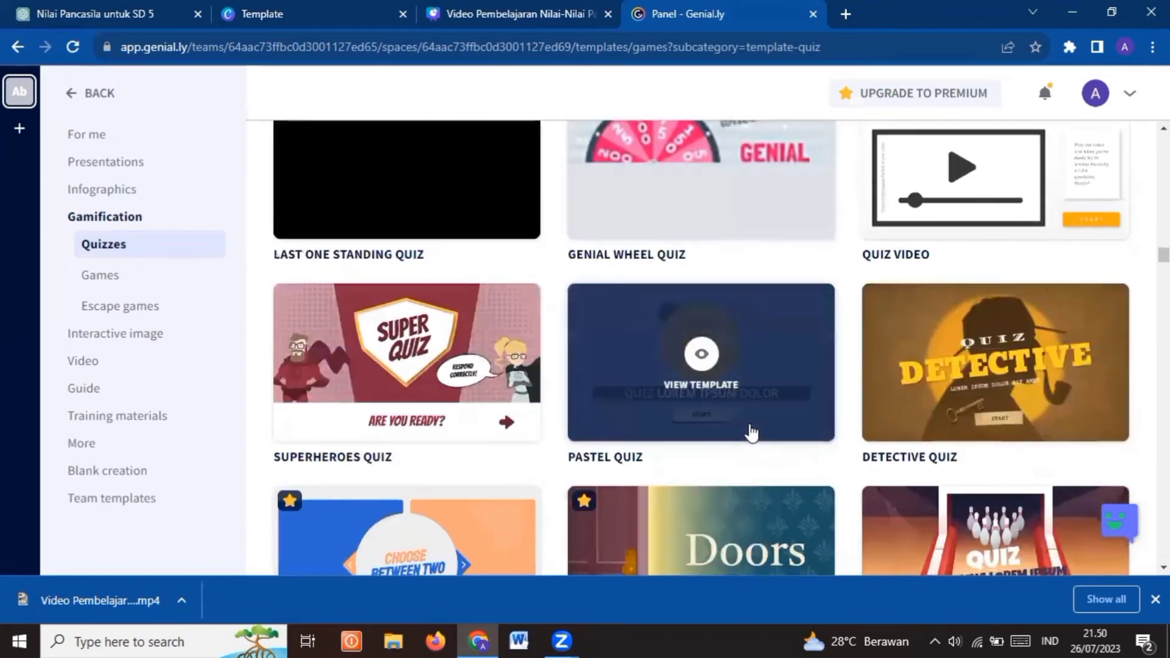
{"action": "scroll", "coordinate": [751, 433], "scroll_direction": "down", "scroll_amount": 5}
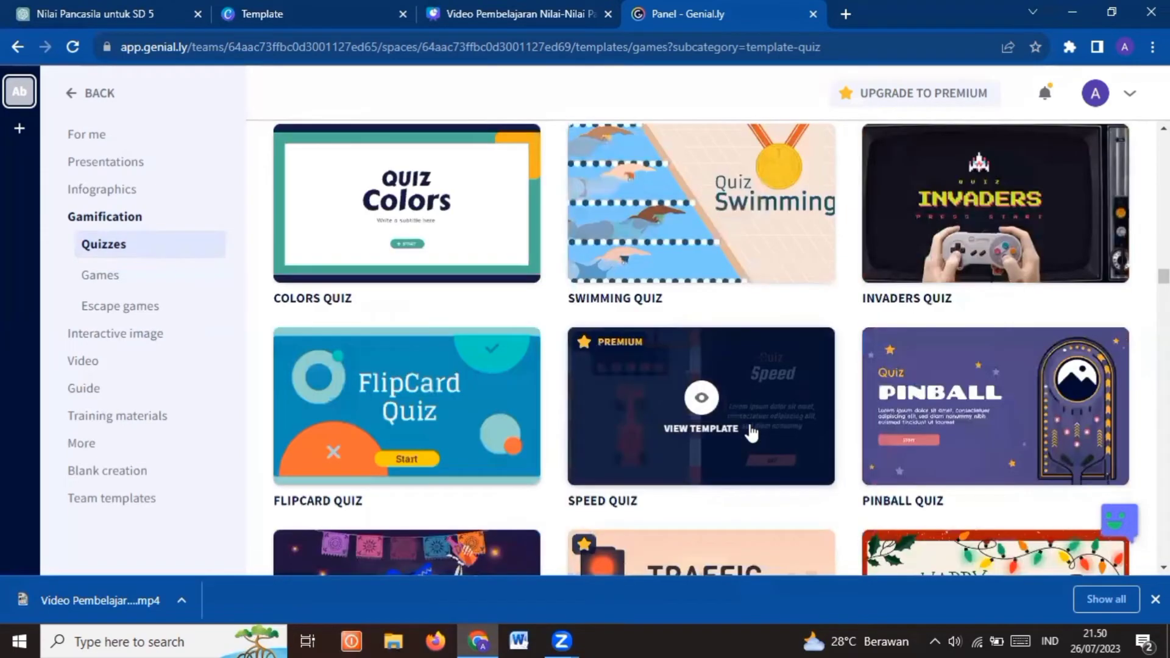
{"action": "scroll", "coordinate": [751, 433], "scroll_direction": "up", "scroll_amount": 1}
{"action": "scroll", "coordinate": [751, 432], "scroll_direction": "up", "scroll_amount": 7}
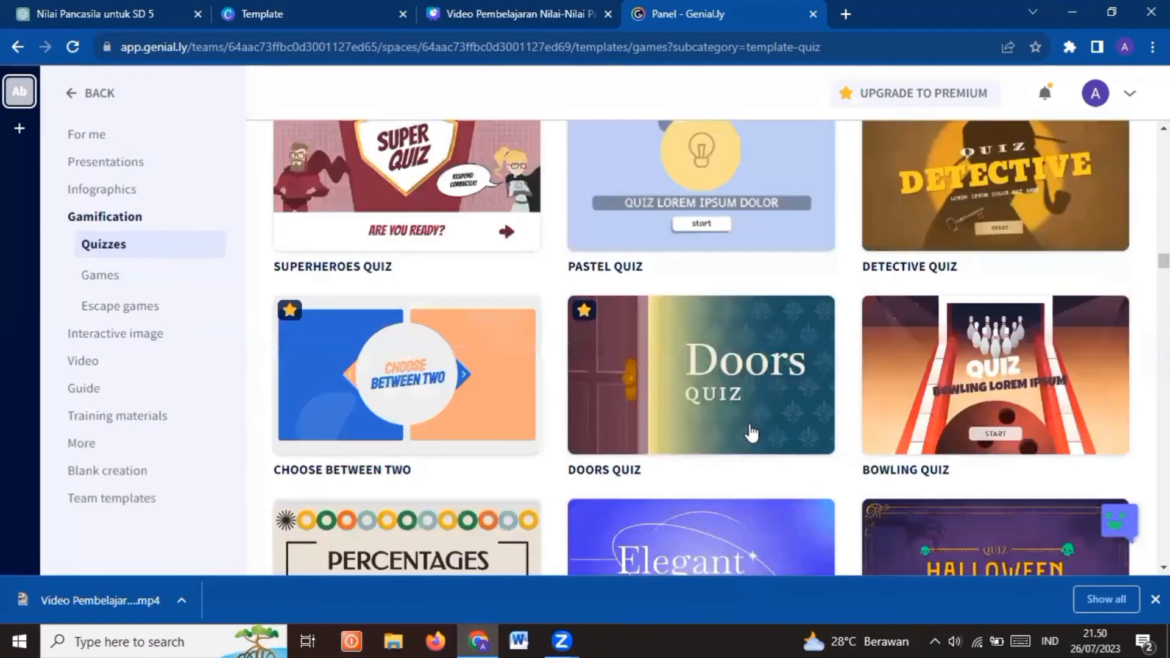
{"action": "scroll", "coordinate": [751, 432], "scroll_direction": "up", "scroll_amount": 5}
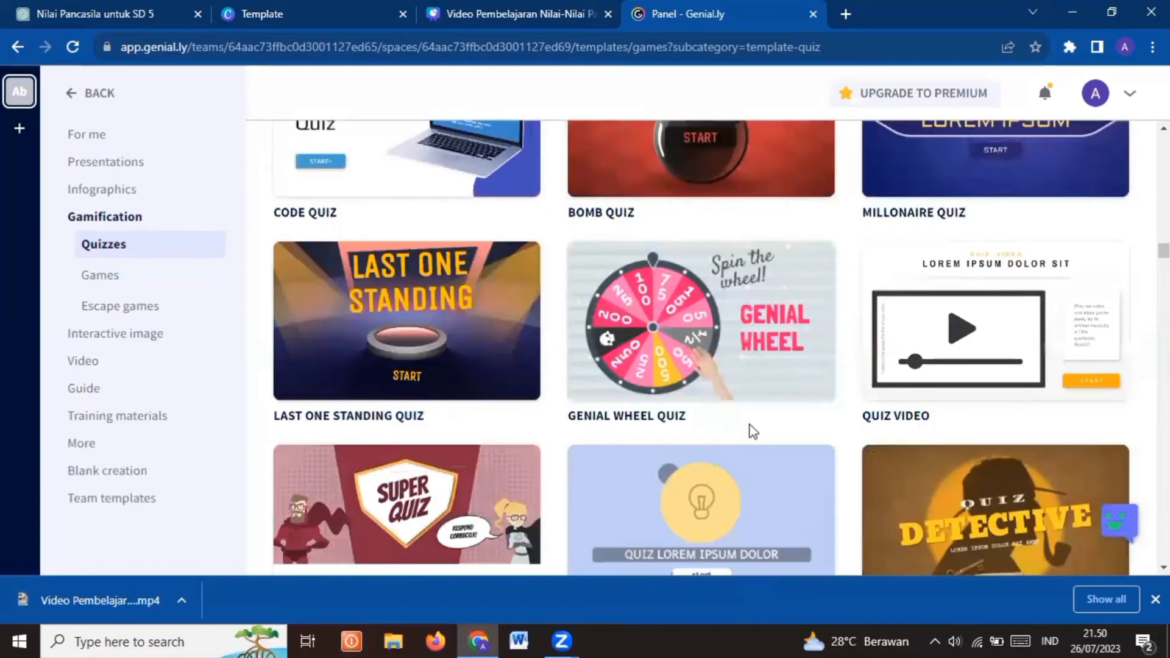
{"action": "scroll", "coordinate": [751, 433], "scroll_direction": "up", "scroll_amount": 3}
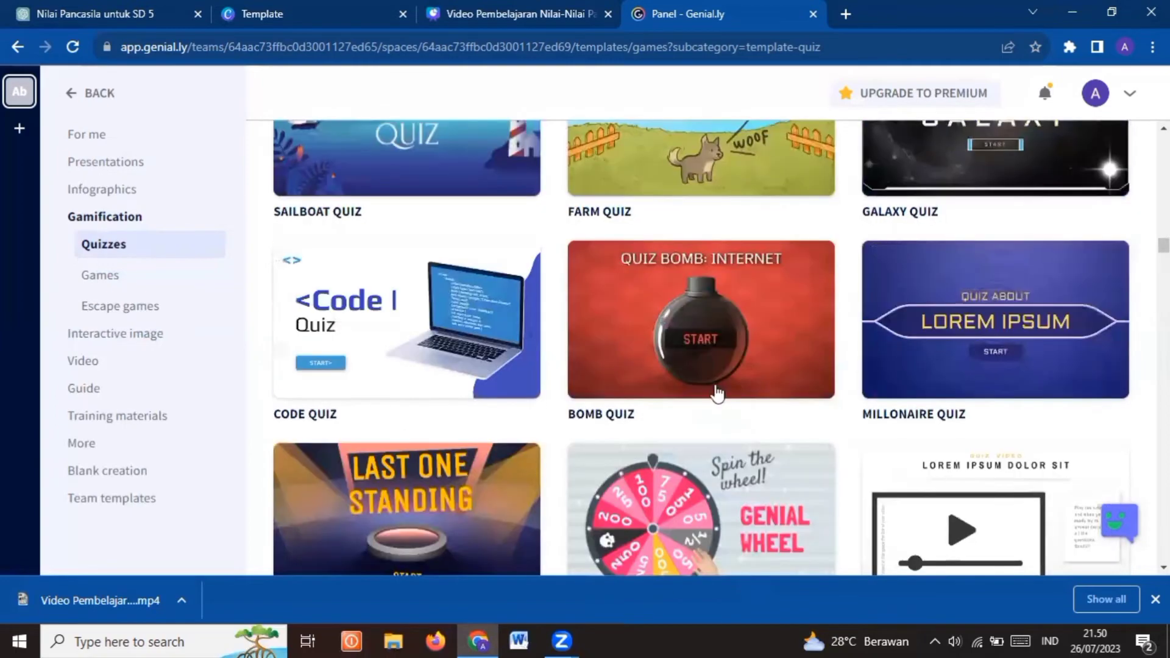
Preview the Bomb Quiz template and try its first two questions, answering "World Wide Web" and "Globalnet"
{"action": "mouse_move", "coordinate": [699, 325]}
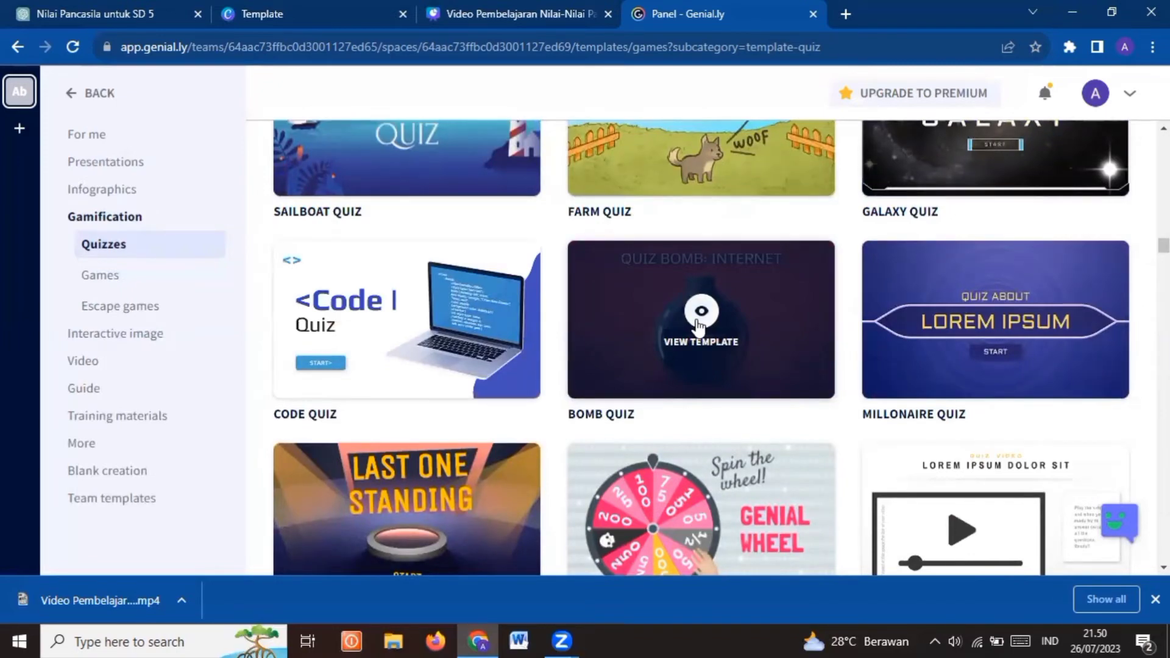
{"action": "left_click", "coordinate": [700, 326]}
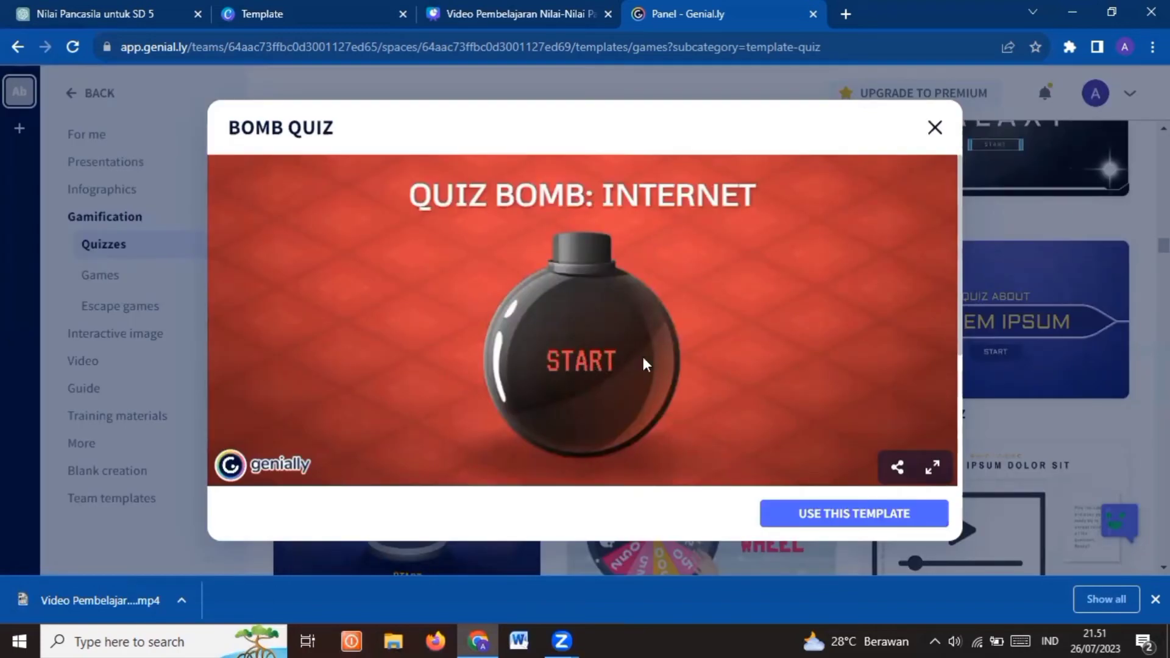
{"action": "left_click", "coordinate": [575, 366]}
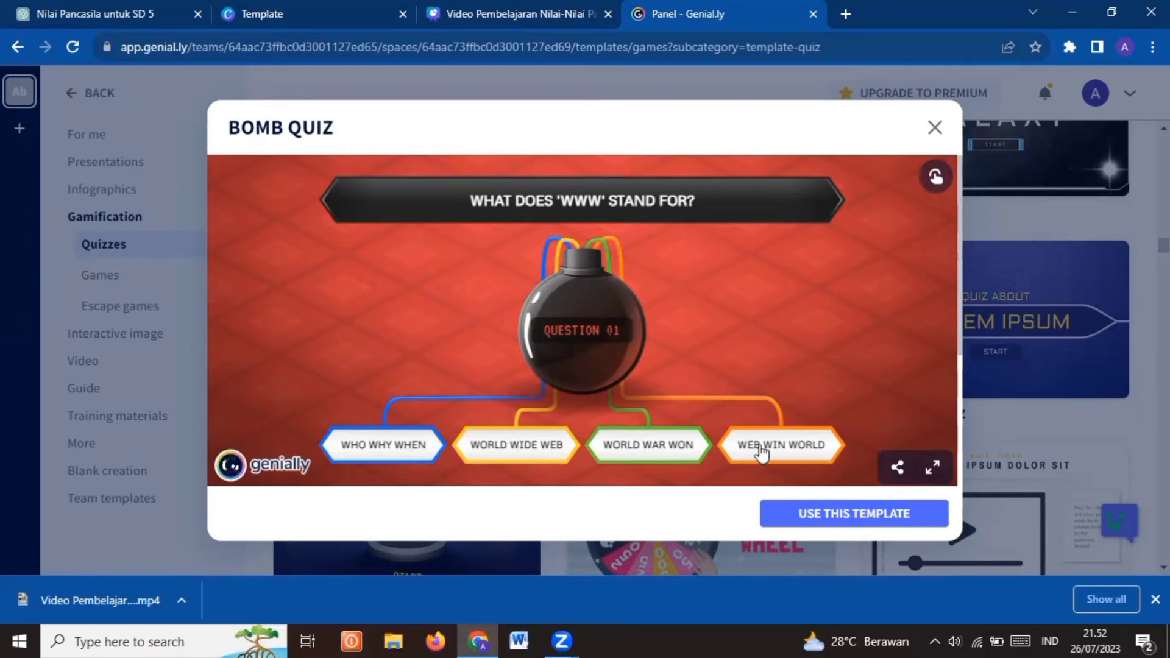
{"action": "left_click", "coordinate": [533, 454]}
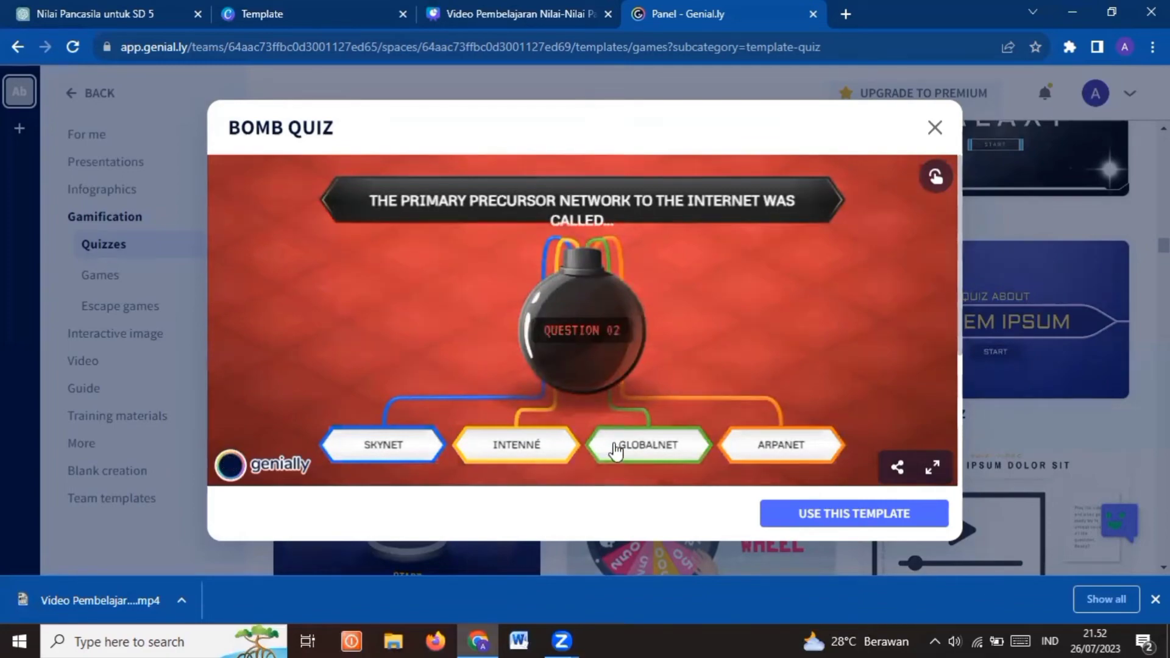
{"action": "left_click", "coordinate": [615, 451]}
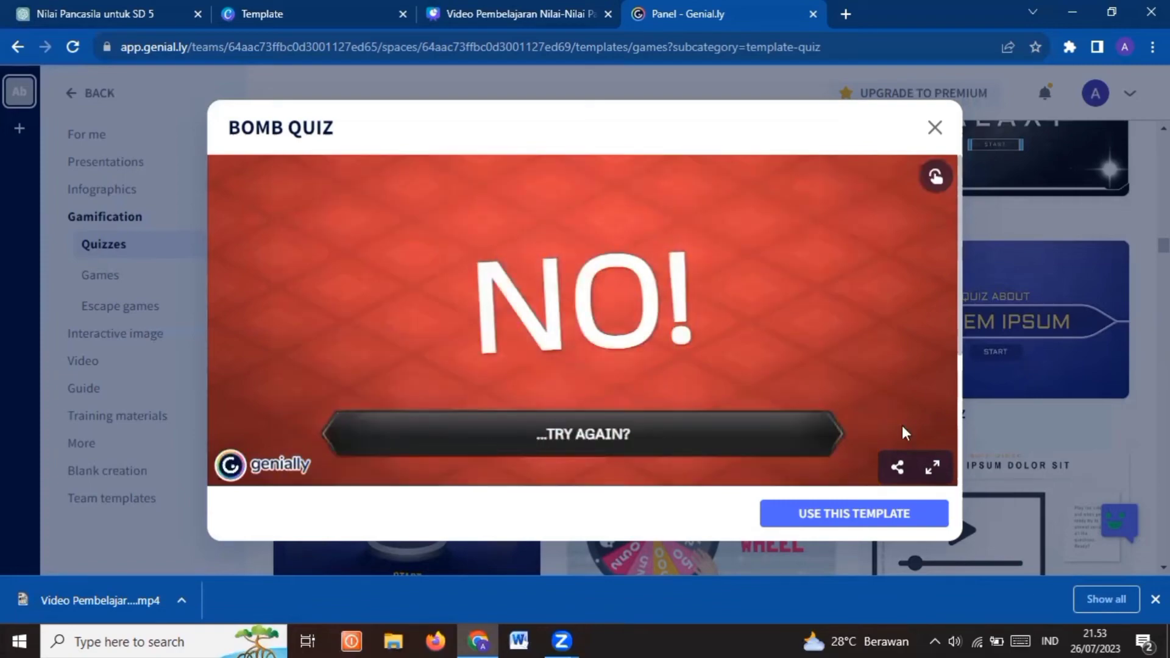
Create a new genially from the Bomb Quiz template and look through its page list
{"action": "left_click", "coordinate": [853, 515]}
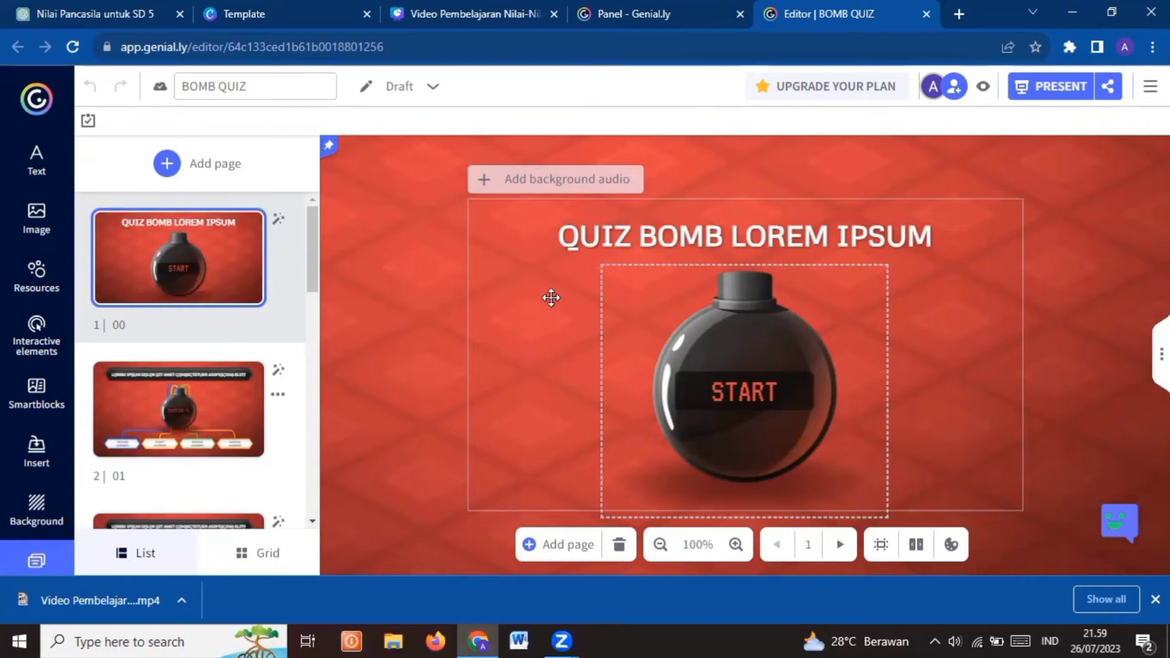
{"action": "left_click", "coordinate": [435, 321]}
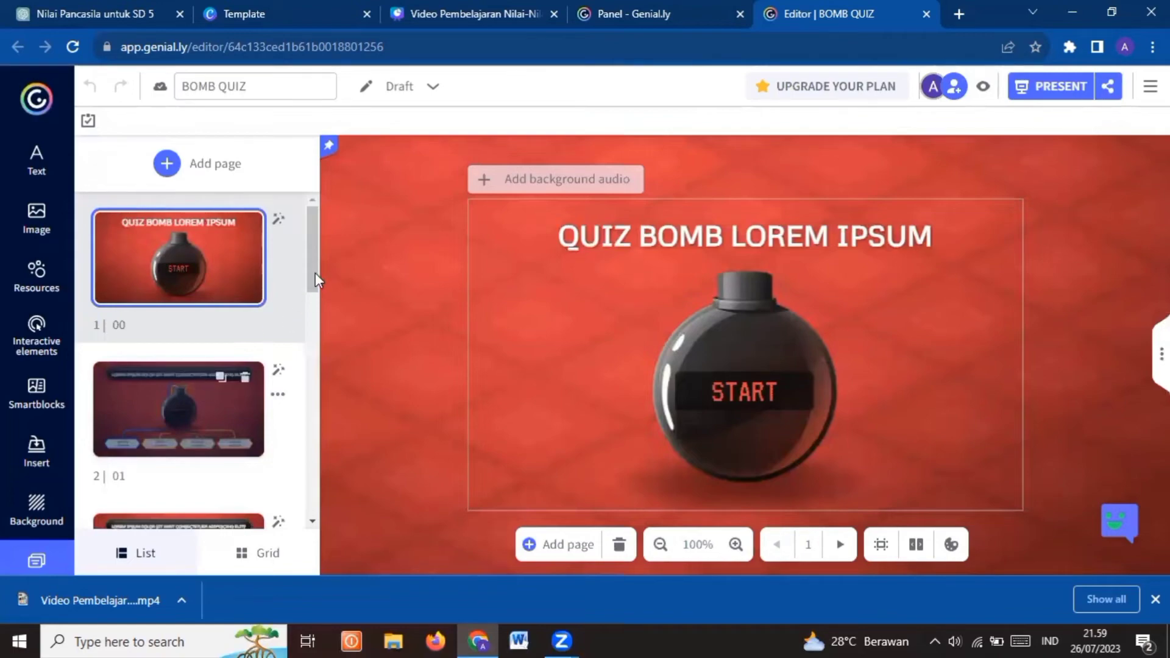
{"action": "scroll", "coordinate": [316, 287], "scroll_direction": "down", "scroll_amount": 2}
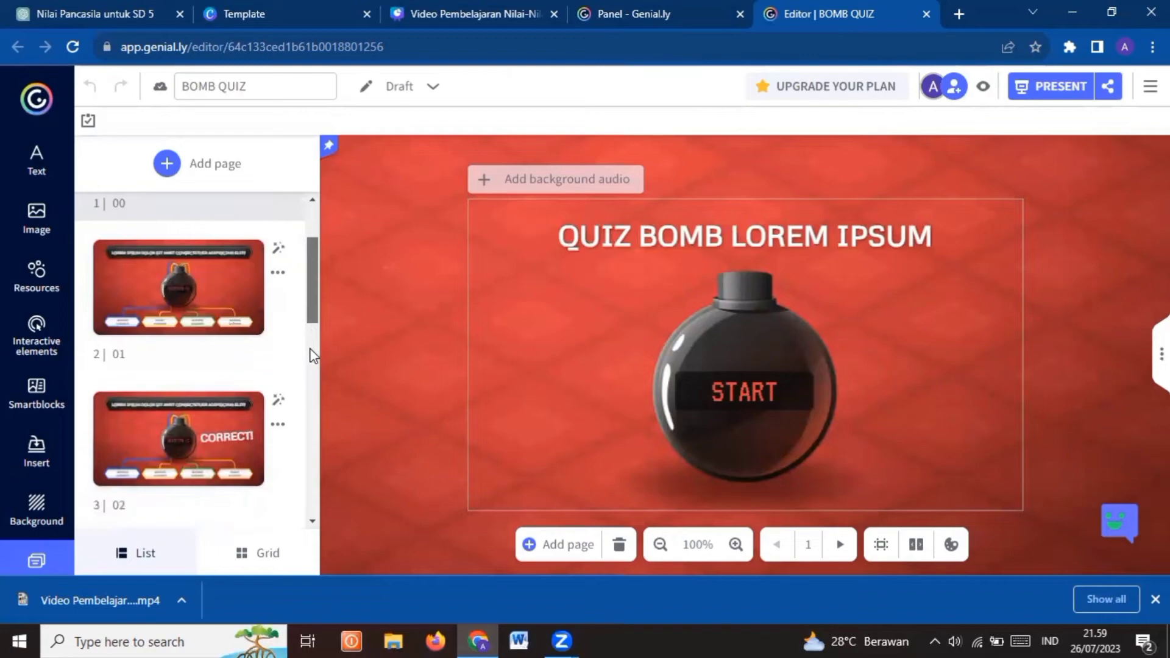
{"action": "scroll", "coordinate": [310, 357], "scroll_direction": "down", "scroll_amount": 3}
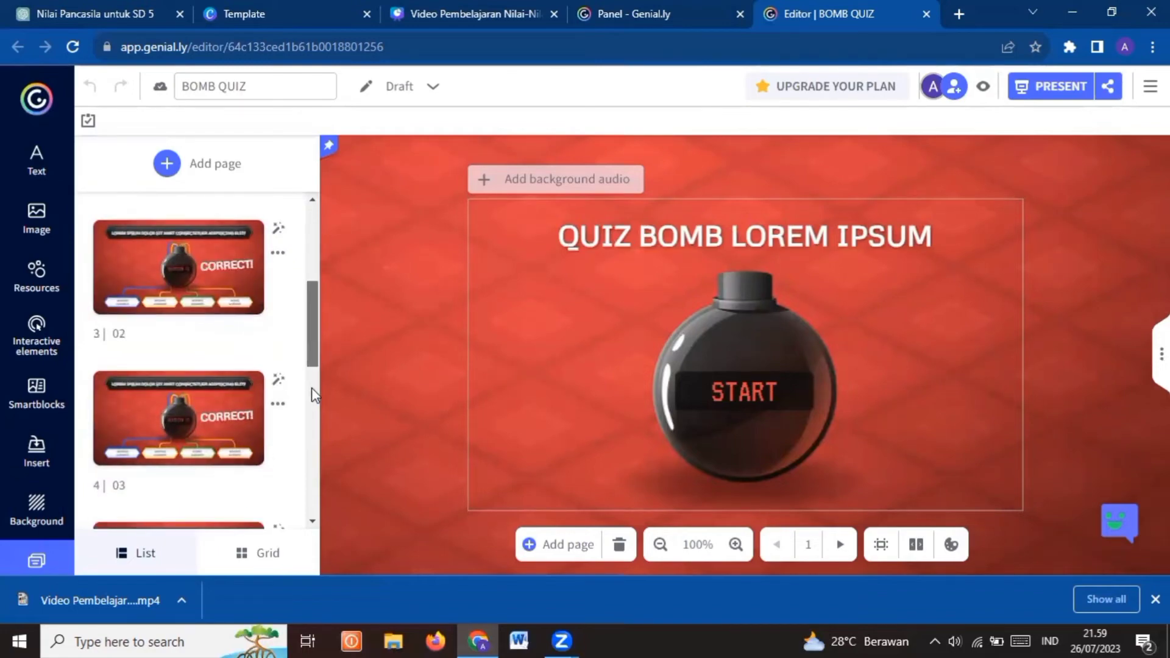
{"action": "scroll", "coordinate": [312, 388], "scroll_direction": "down", "scroll_amount": 7}
{"action": "scroll", "coordinate": [312, 408], "scroll_direction": "up", "scroll_amount": 10}
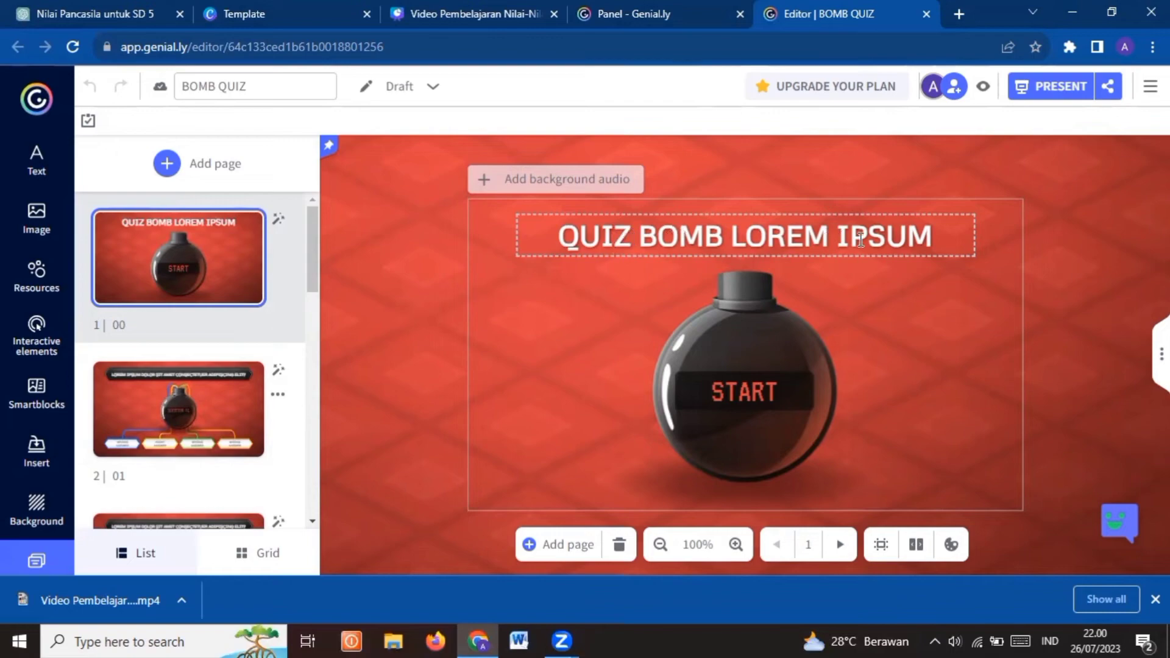
Replace the title on the first page with "Quiz Boom Nilai-Nilai Pancasila"
{"action": "double_click", "coordinate": [934, 233]}
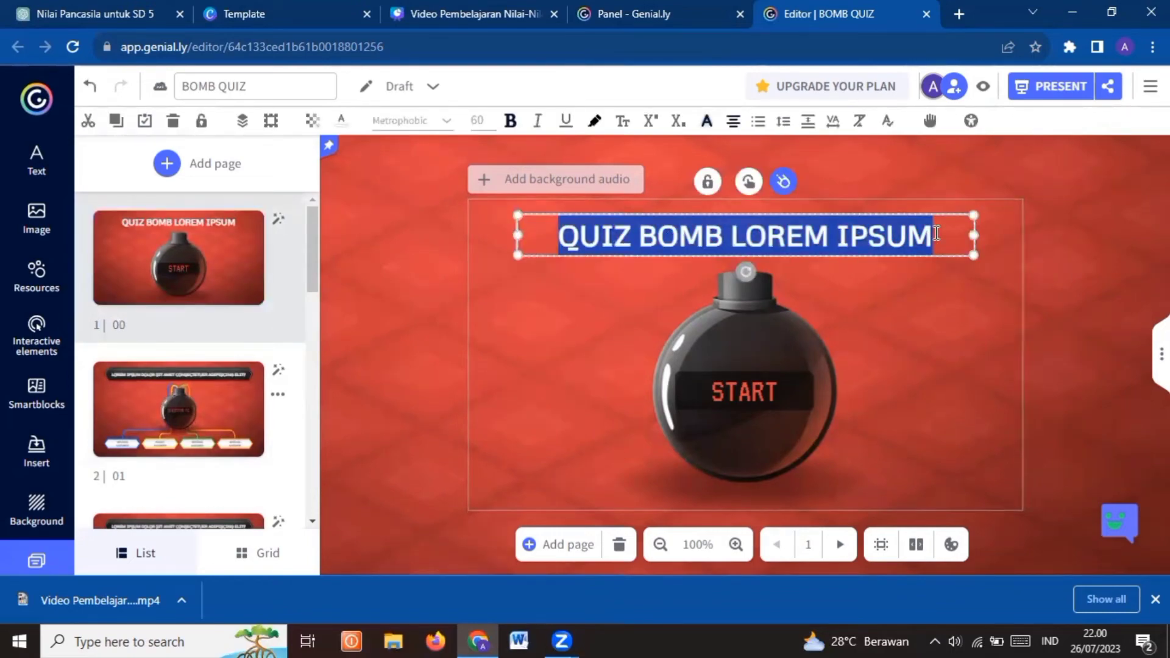
{"action": "type", "text": "Qui"}
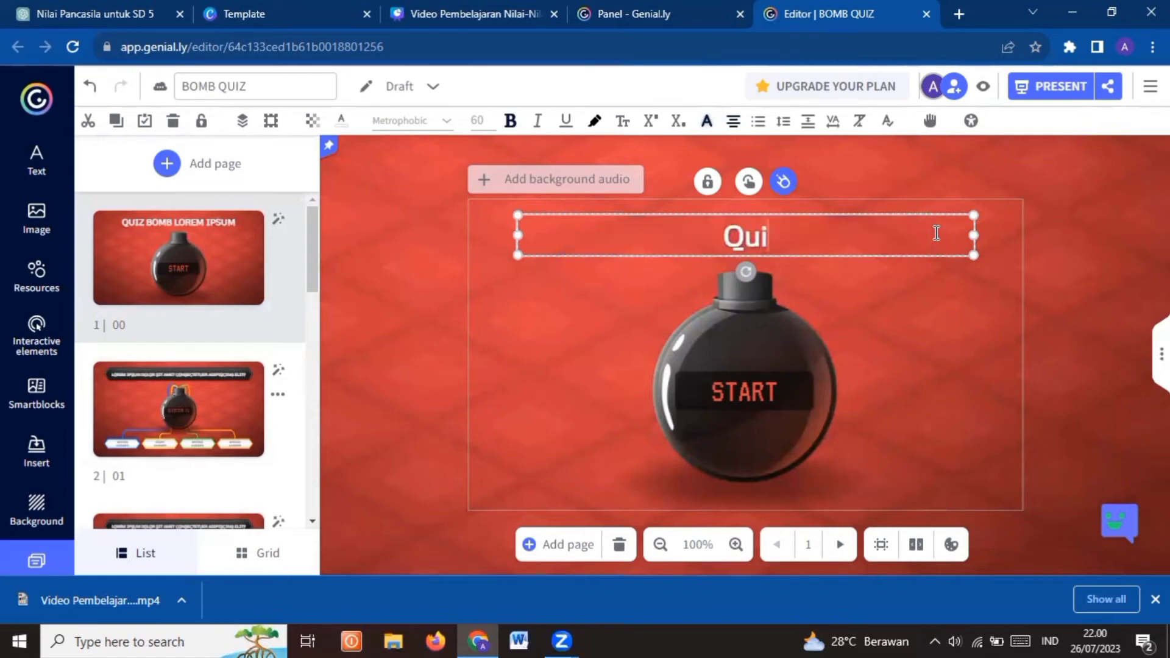
{"action": "type", "text": "z B"}
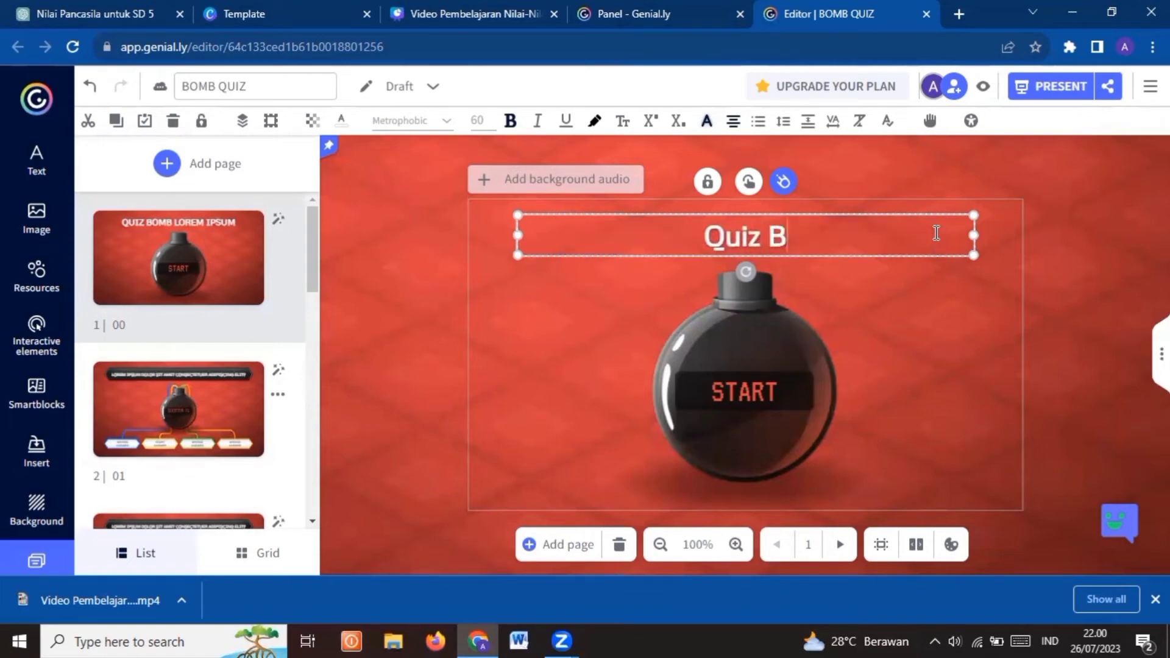
{"action": "type", "text": "oom"}
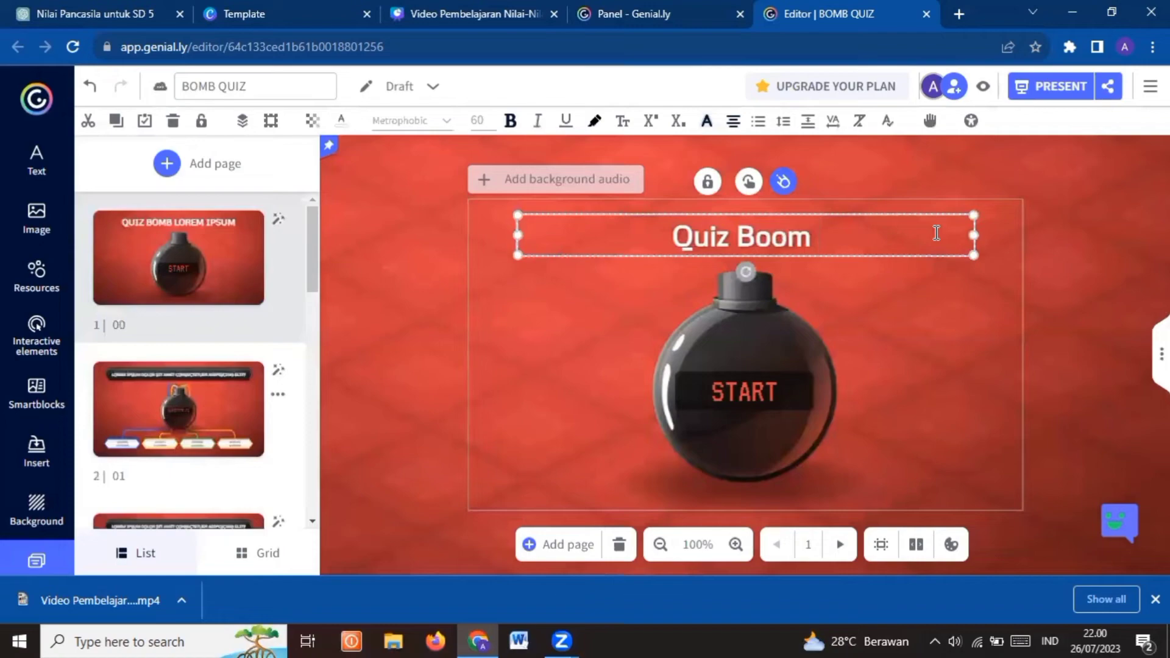
{"action": "type", "text": " Nilai-Ni"}
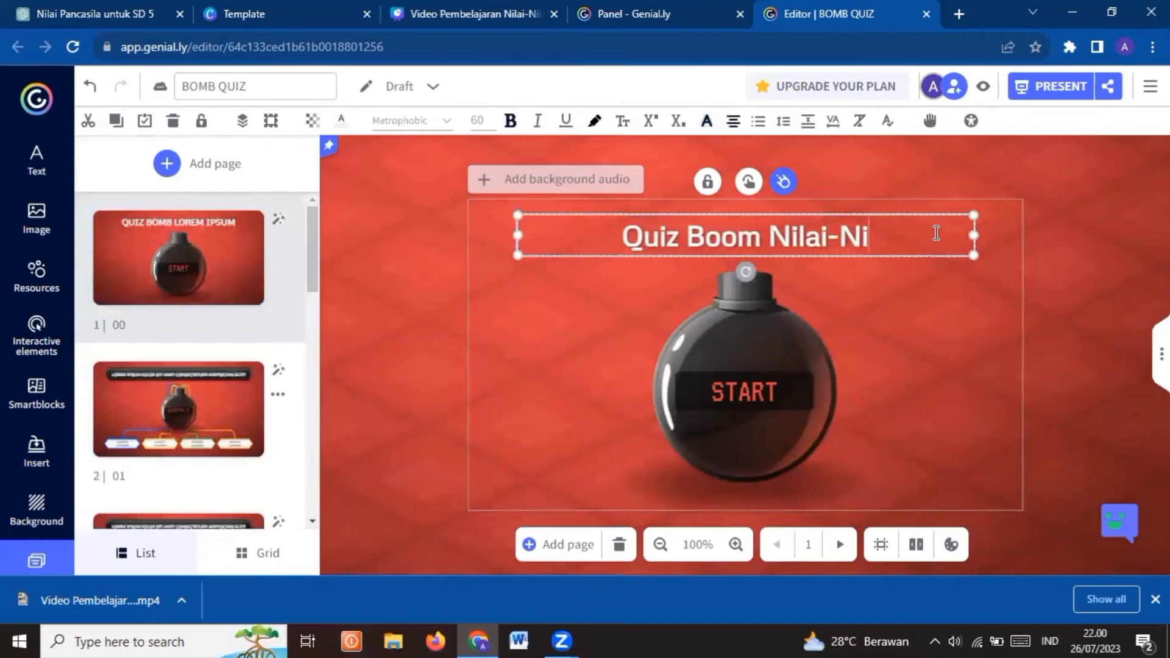
{"action": "type", "text": "lai-Nilai Panca"}
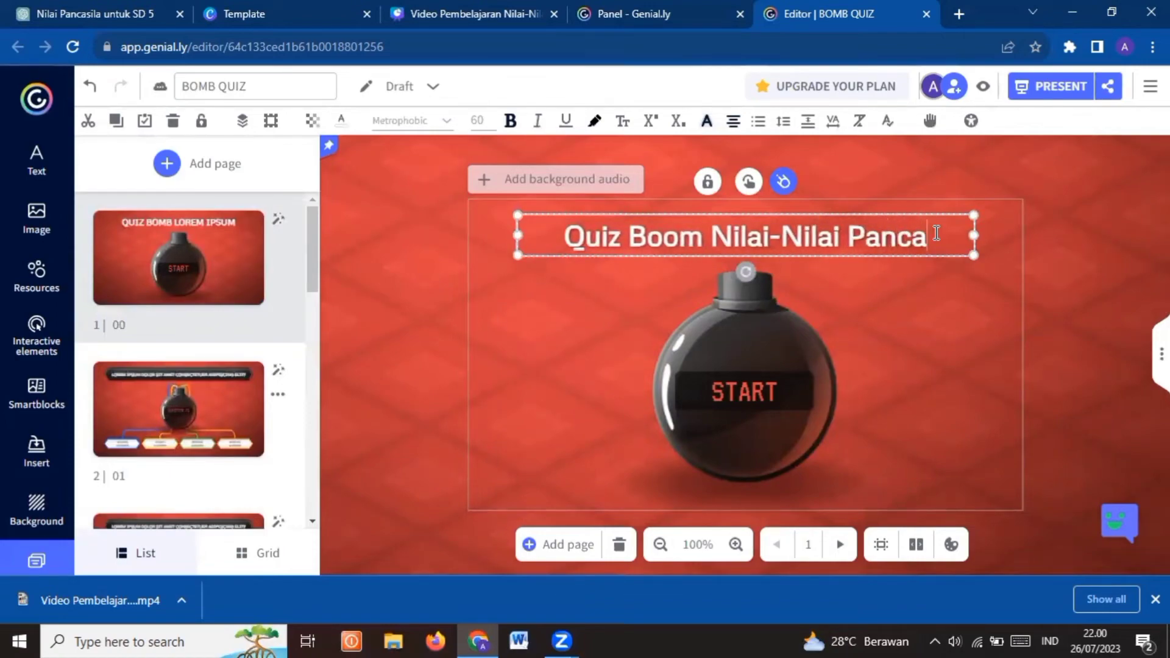
{"action": "type", "text": "sila"}
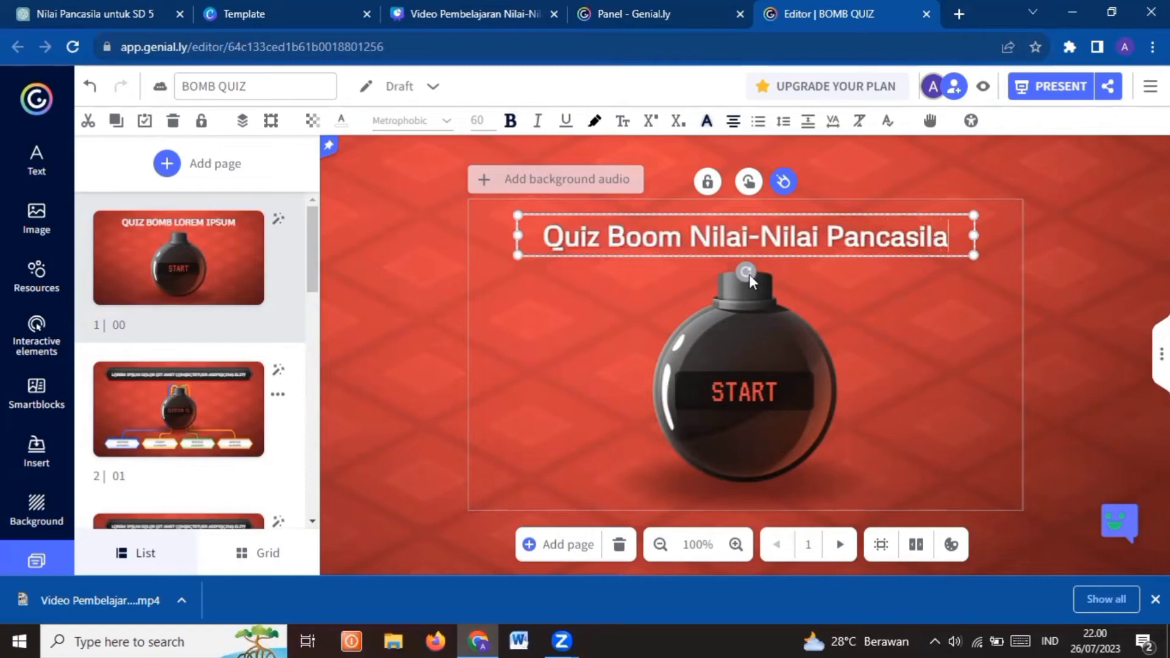
Replace page 2's question with "[pupil's name] mengikuti rapat pemilihan ketua kelas baru. [pupil's name] menerapkan Sila ke ?"
{"action": "left_click", "coordinate": [229, 412]}
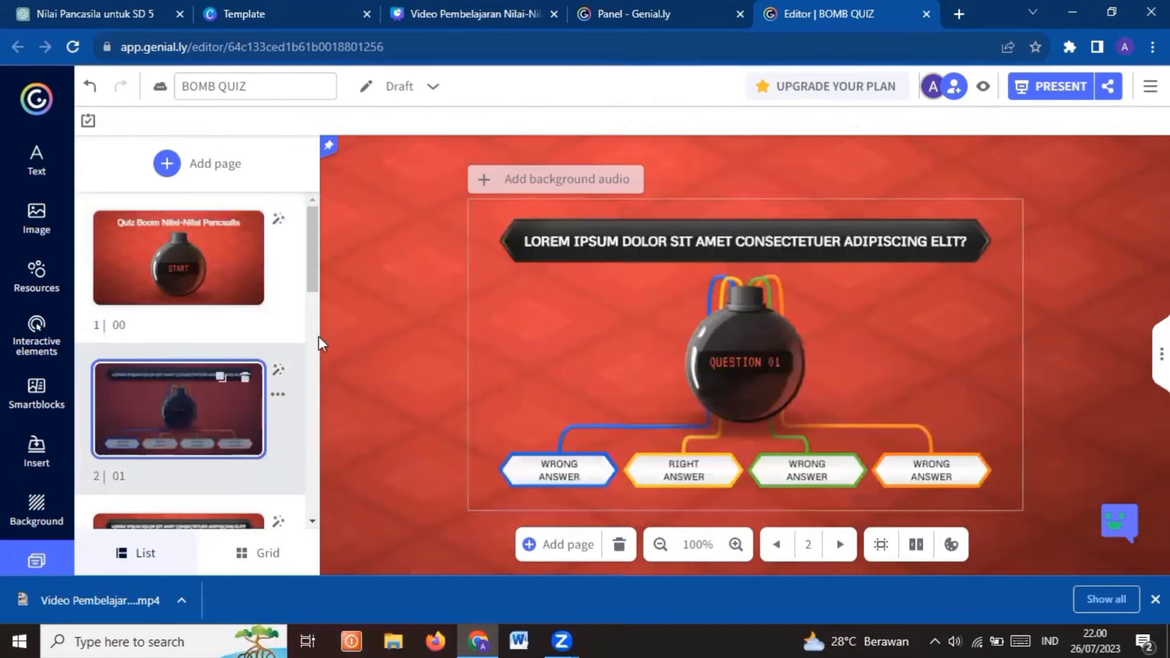
{"action": "left_click", "coordinate": [576, 239]}
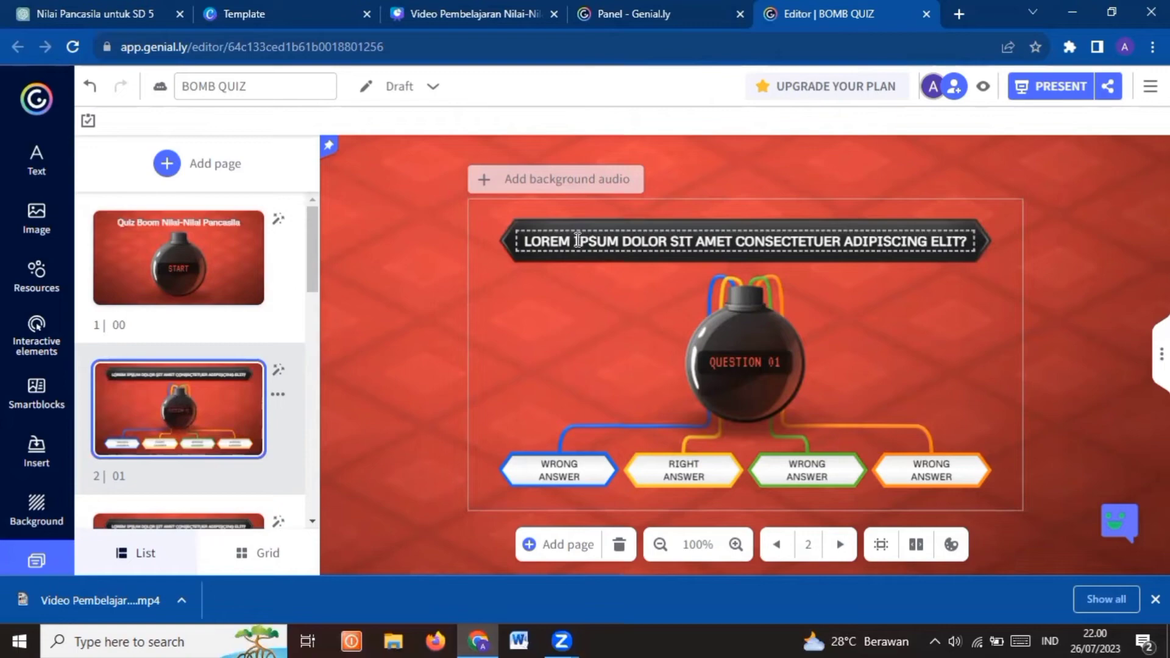
{"action": "double_click", "coordinate": [577, 239]}
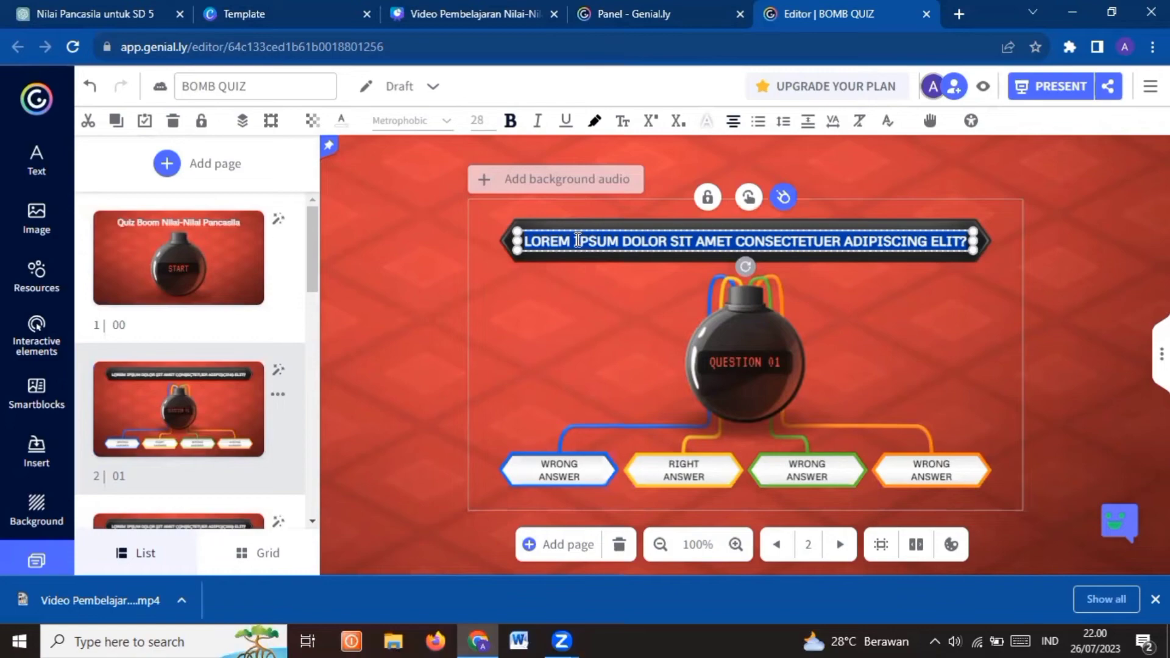
{"action": "type", "text": "Budi "}
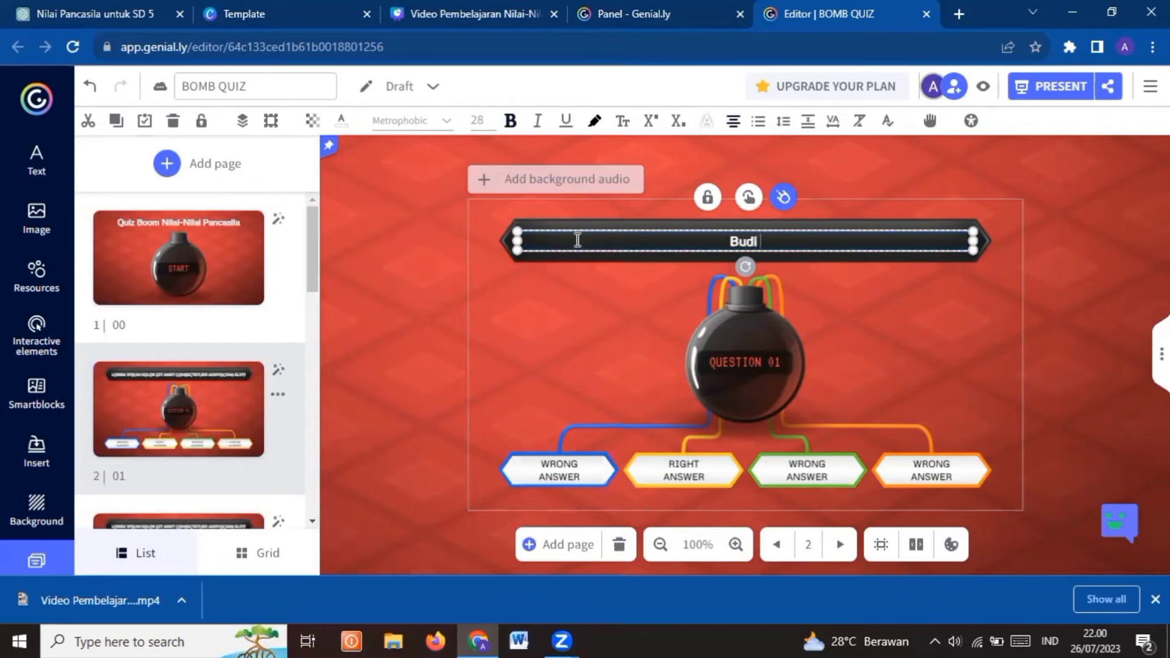
{"action": "type", "text": "mengi"}
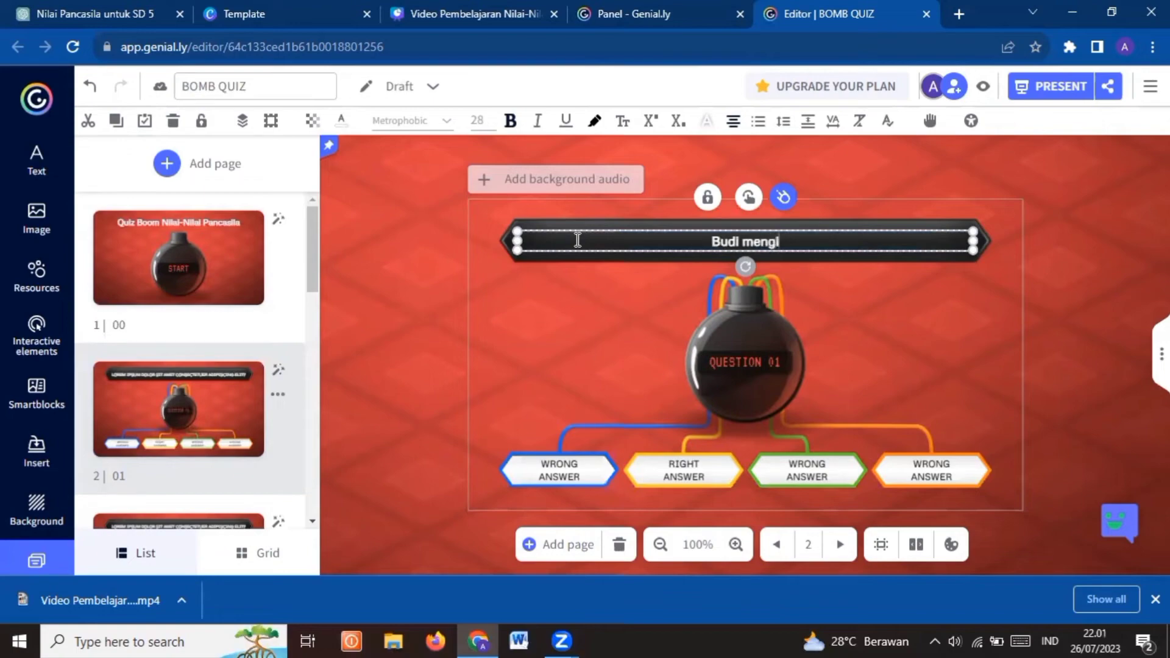
{"action": "type", "text": "kuti rapat"}
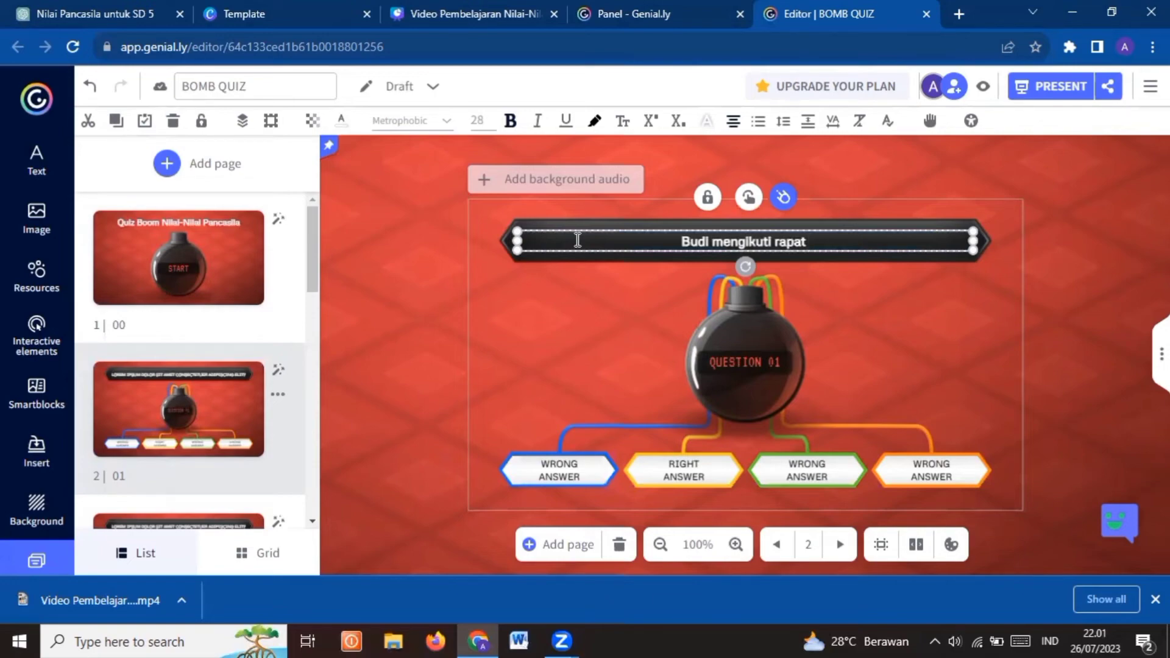
{"action": "type", "text": " pemi"}
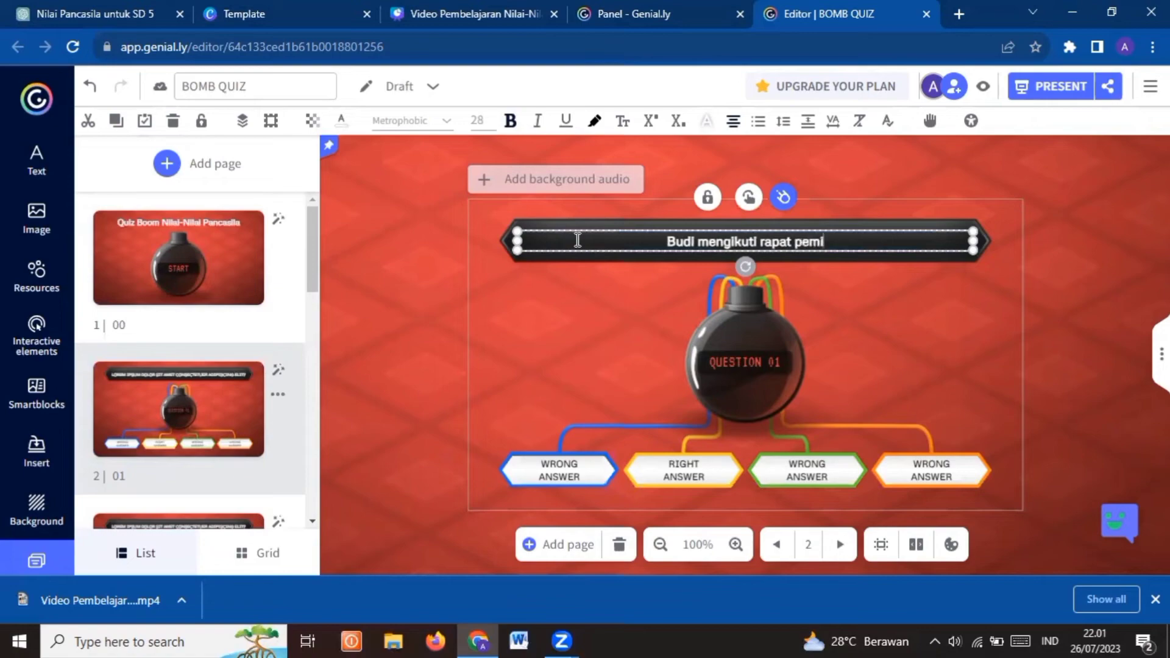
{"action": "type", "text": "lihan"}
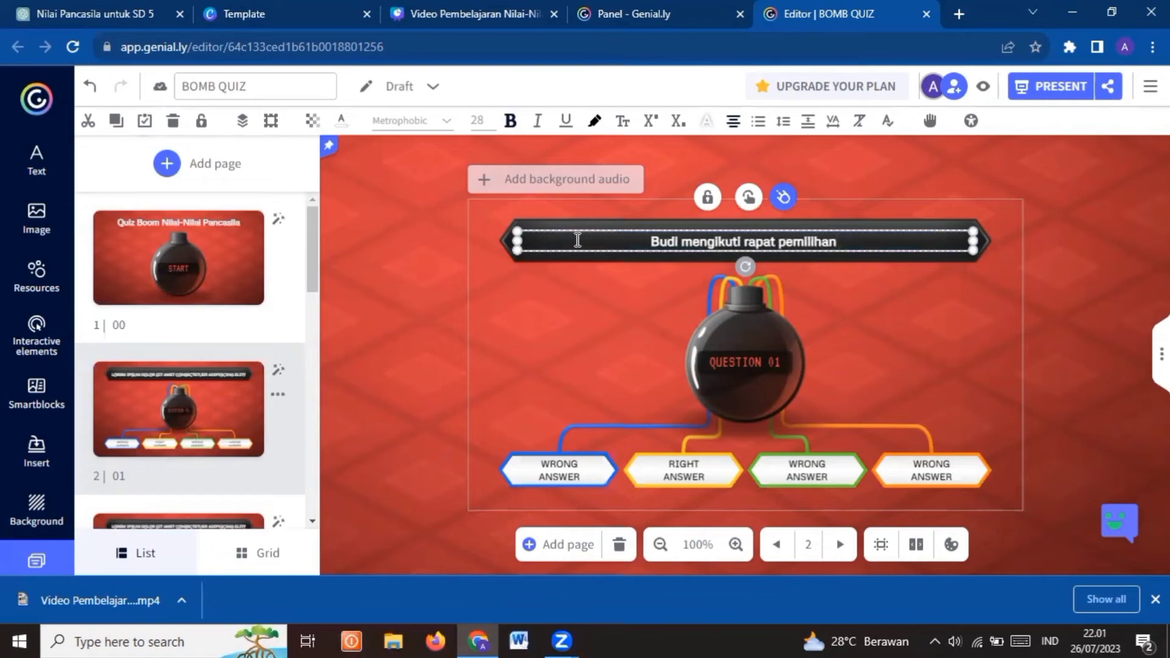
{"action": "type", "text": " ketua "}
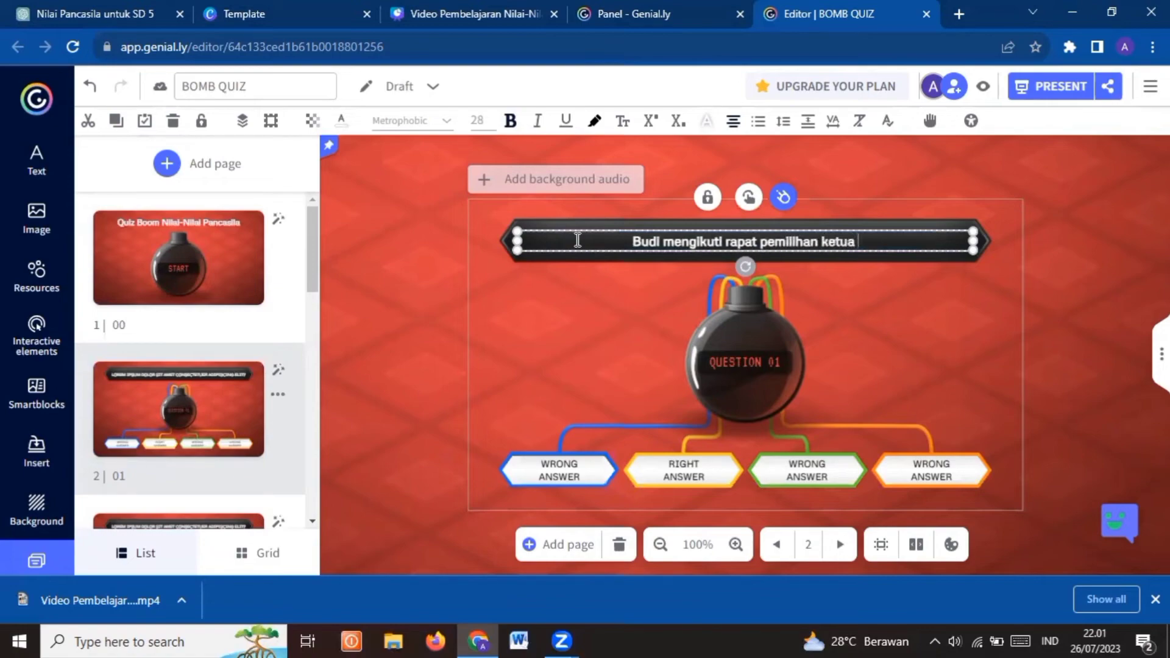
{"action": "type", "text": "kelas baru"}
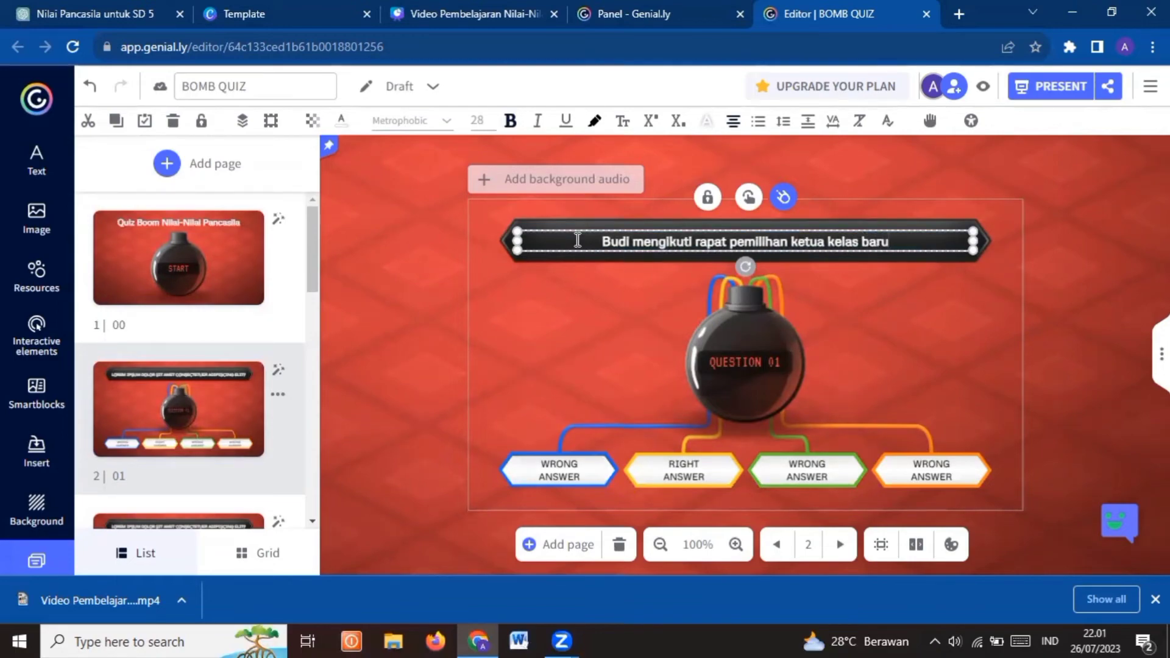
{"action": "type", "text": "."}
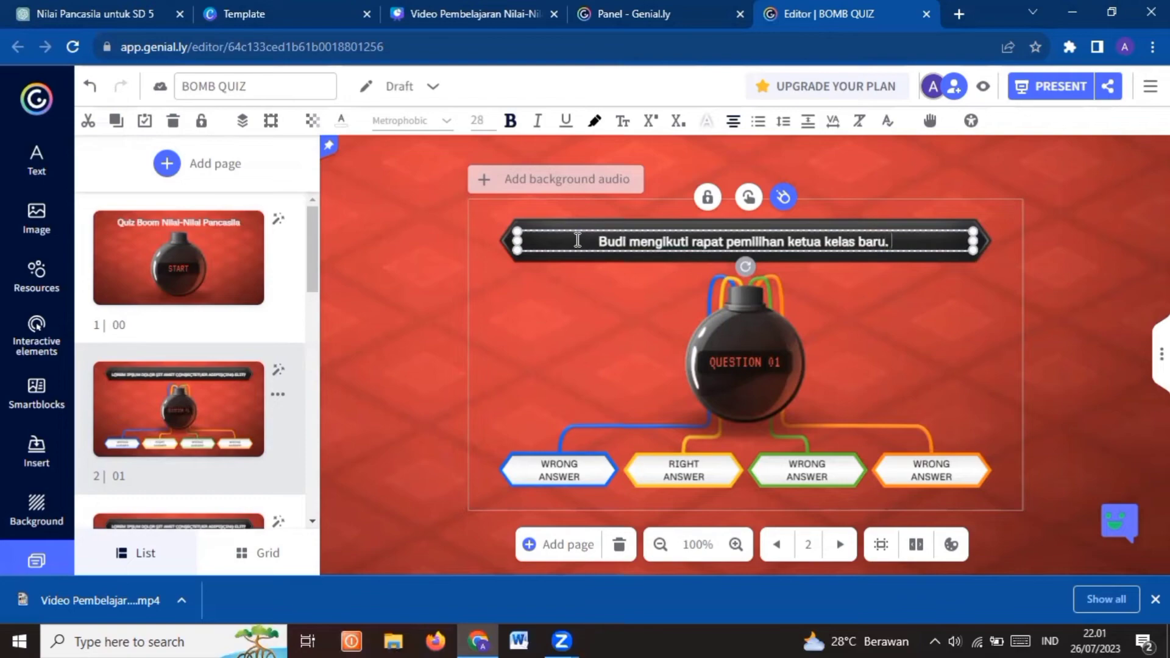
{"action": "type", "text": " Budi "}
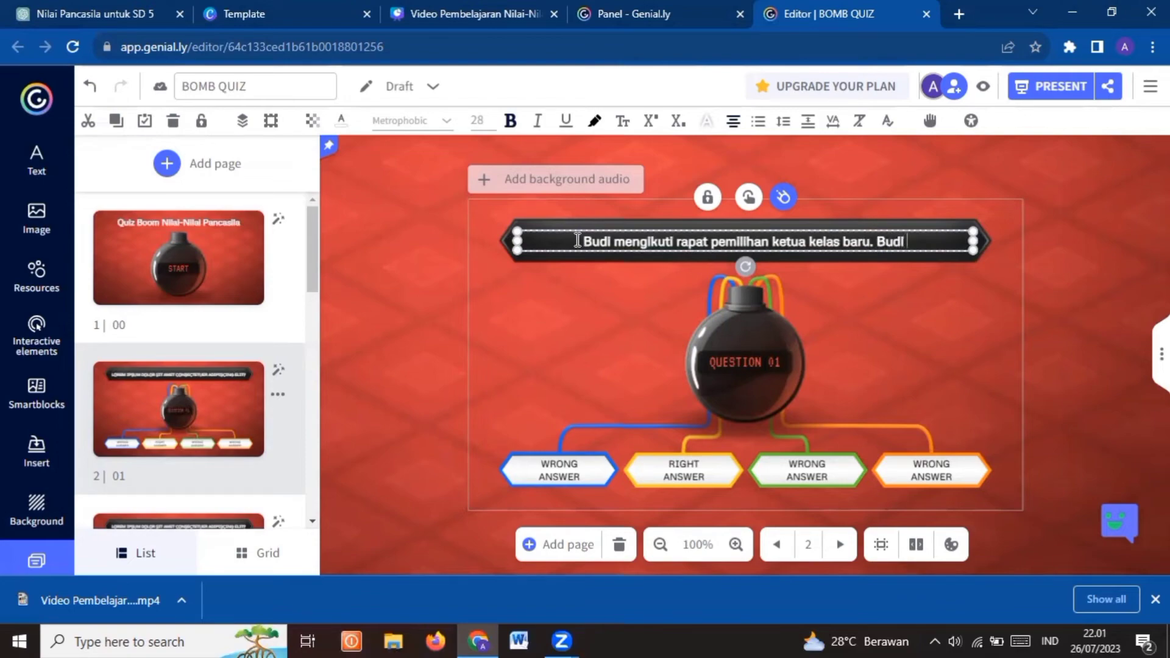
{"action": "type", "text": "menerapkan"}
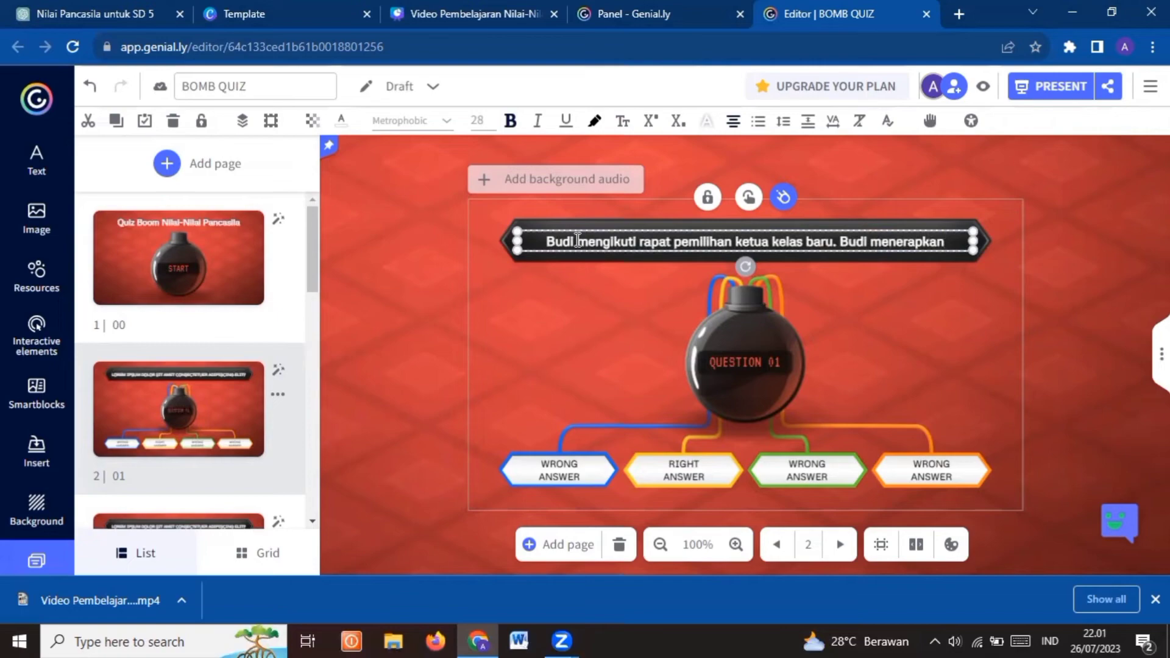
{"action": "type", "text": " Sila"}
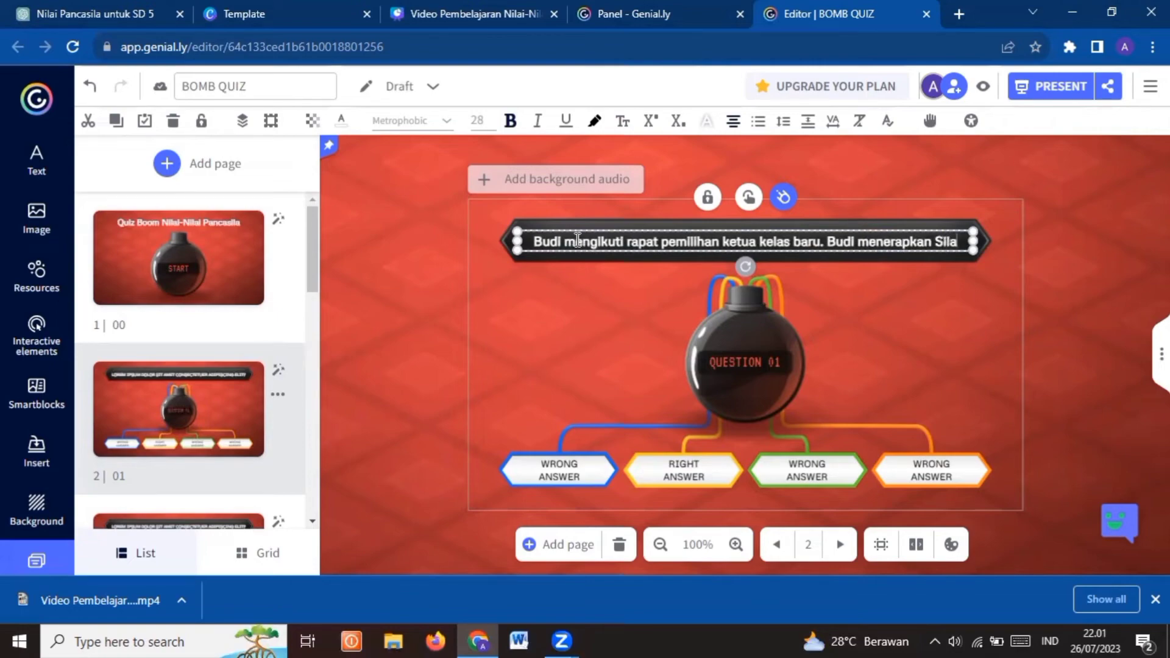
{"action": "type", "text": "K"}
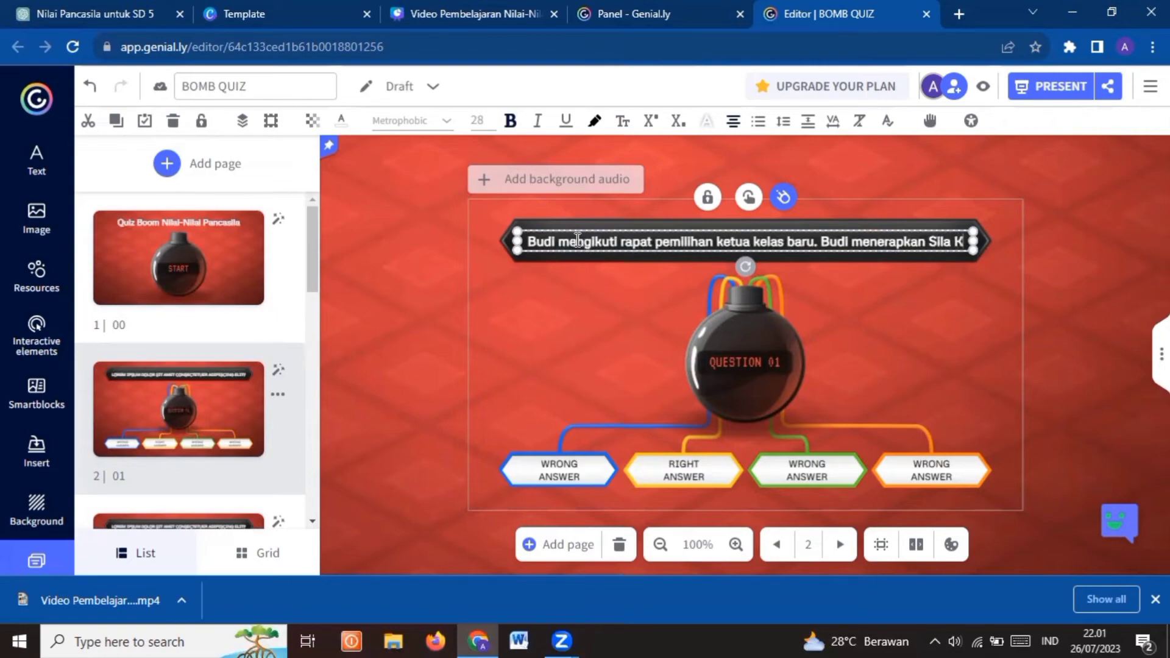
{"action": "key", "text": "BackSpace"}
{"action": "type", "text": "ke ?"}
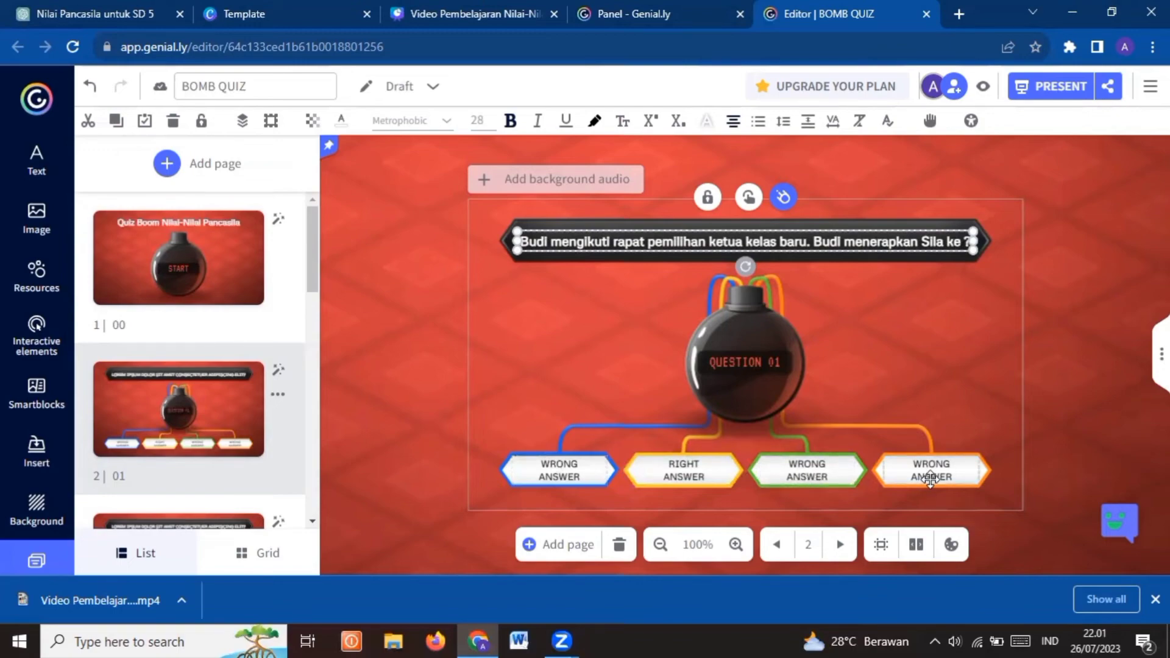
Replace the right answer in the yellow box with "Sila Ke-empat" at 24 px and centre it vertically in the box
{"action": "double_click", "coordinate": [693, 473]}
{"action": "triple_click", "coordinate": [693, 473]}
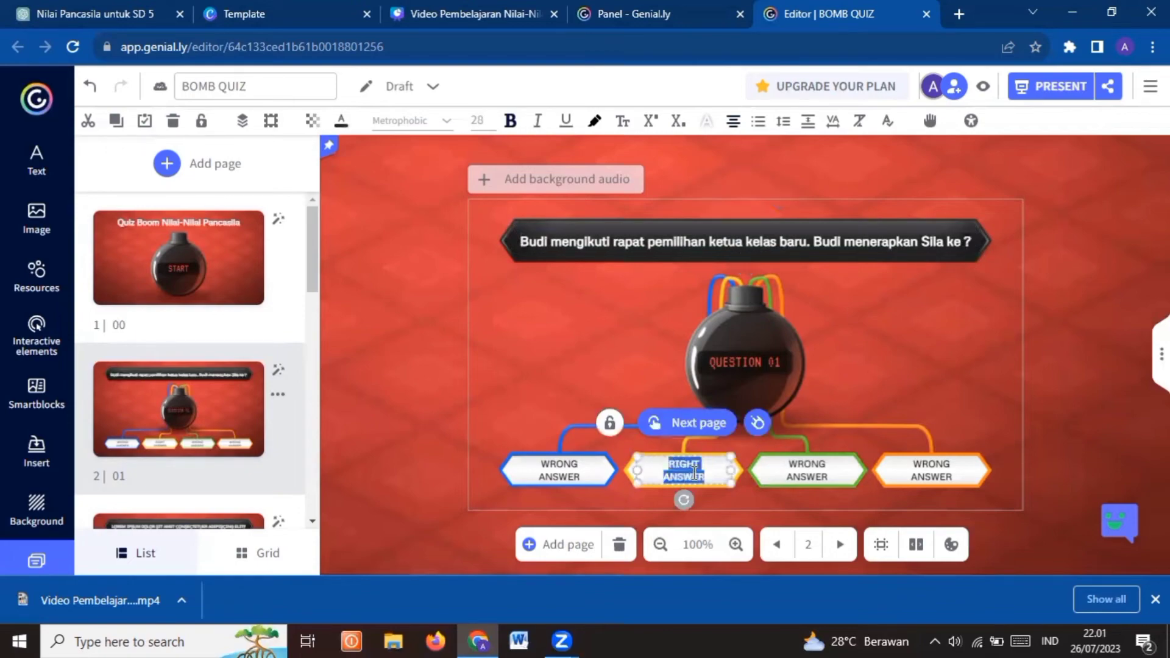
{"action": "type", "text": "Sila Ke-empat"}
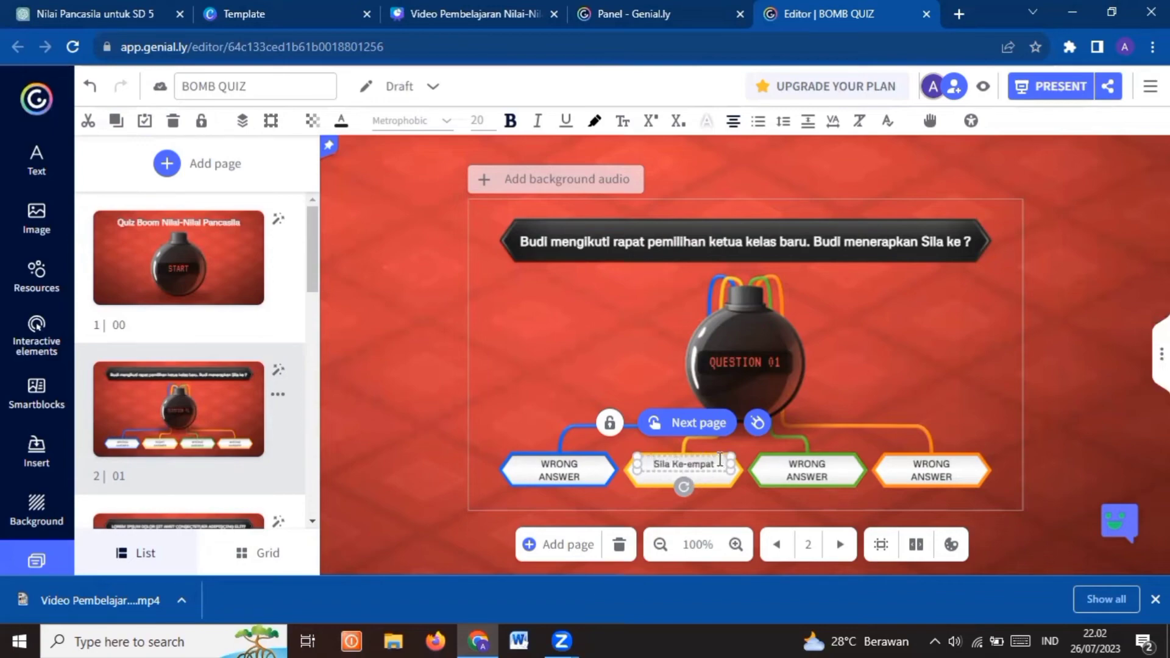
{"action": "left_click_drag", "start_coordinate": [719, 463], "coordinate": [653, 463]}
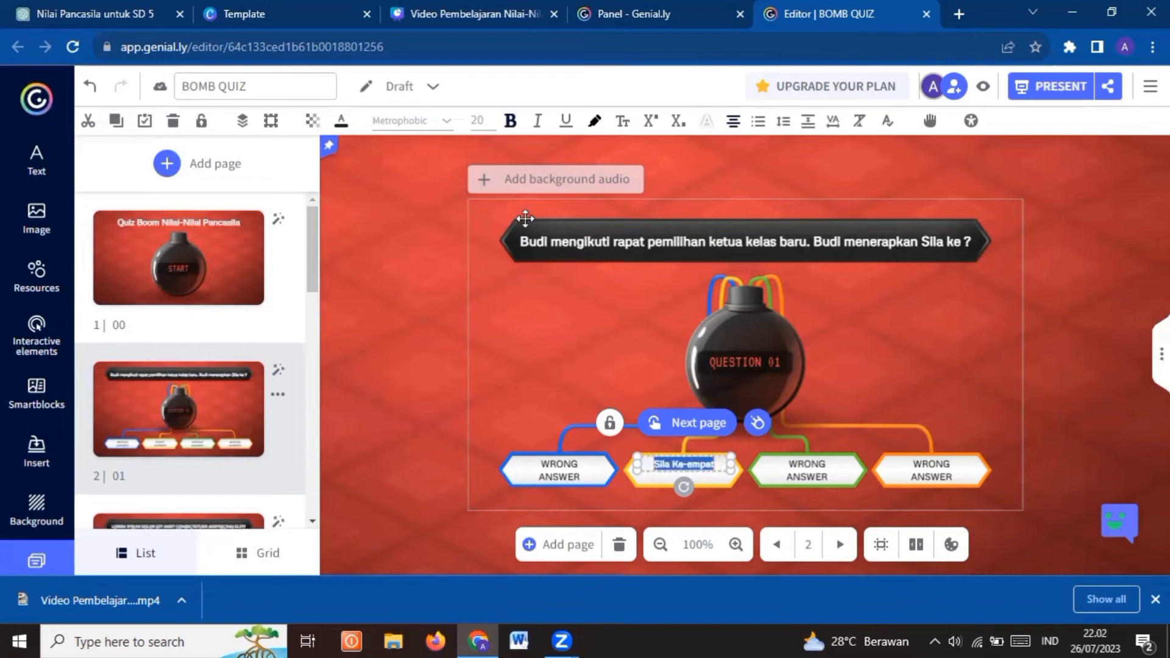
{"action": "left_click", "coordinate": [477, 122]}
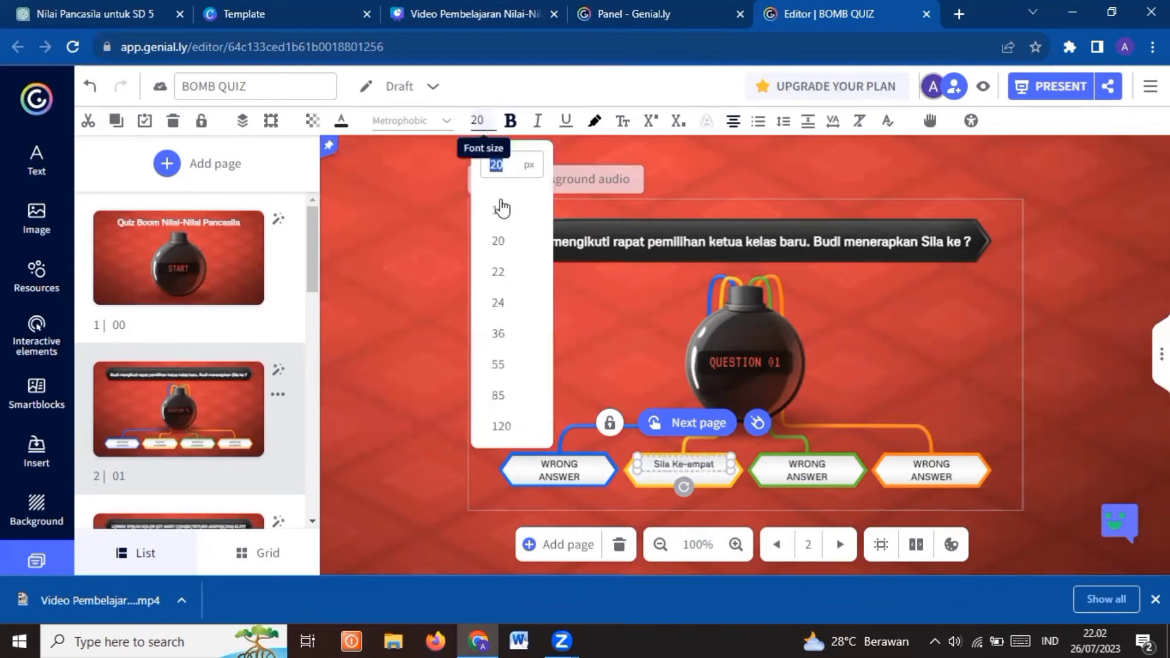
{"action": "left_click", "coordinate": [501, 306]}
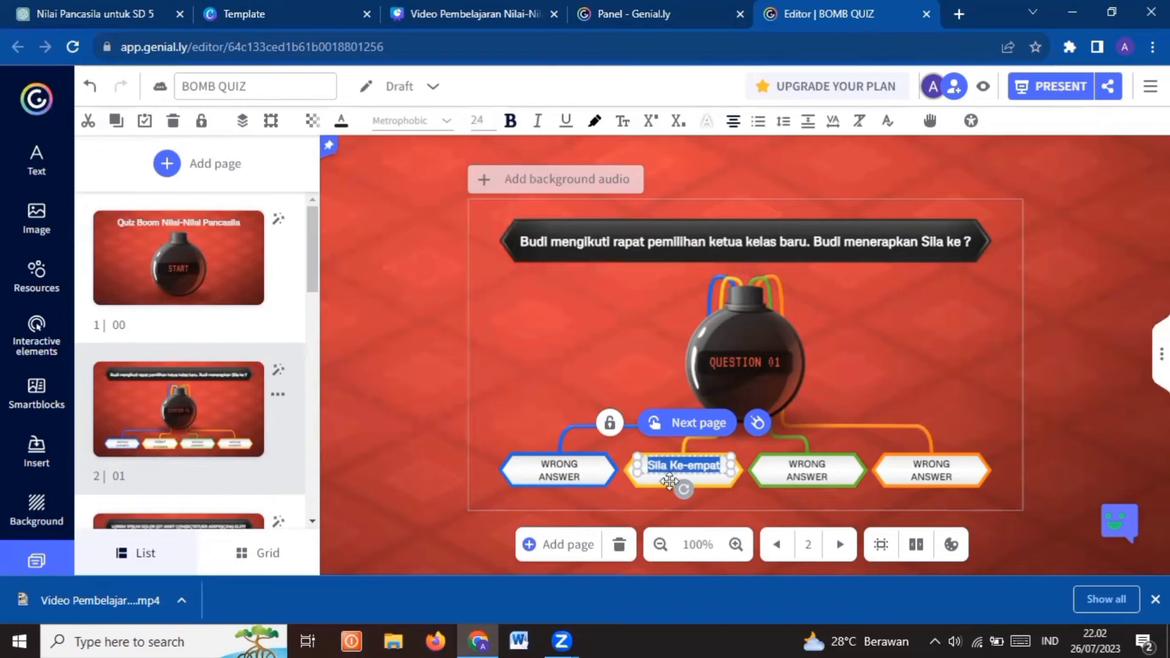
{"action": "left_click_drag", "start_coordinate": [669, 480], "coordinate": [658, 475]}
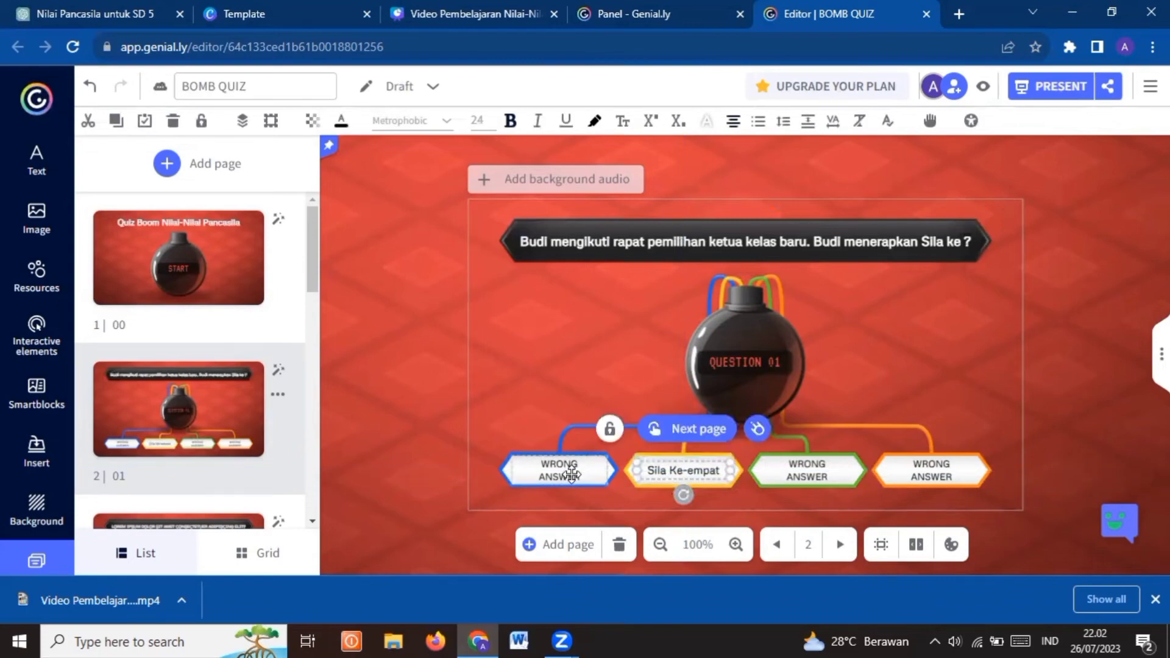
Replace the wrong answer in the blue box with "Sila Pertama"
{"action": "left_click", "coordinate": [571, 474]}
{"action": "double_click", "coordinate": [572, 475]}
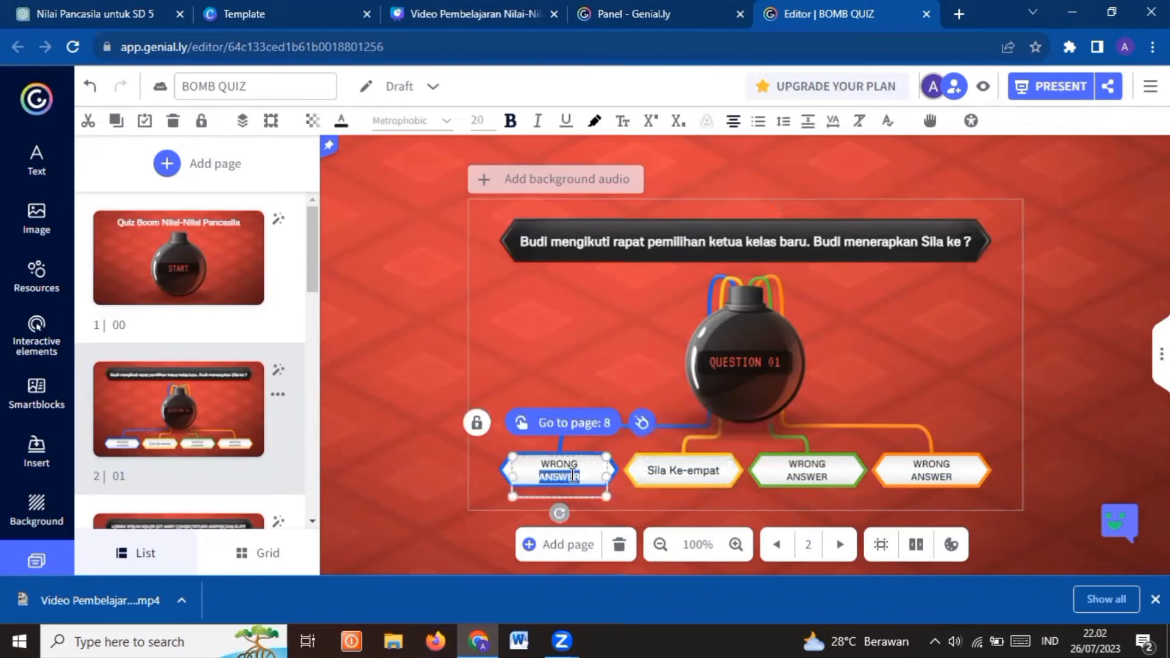
{"action": "key", "text": "ctrl+a"}
{"action": "type", "text": "S"}
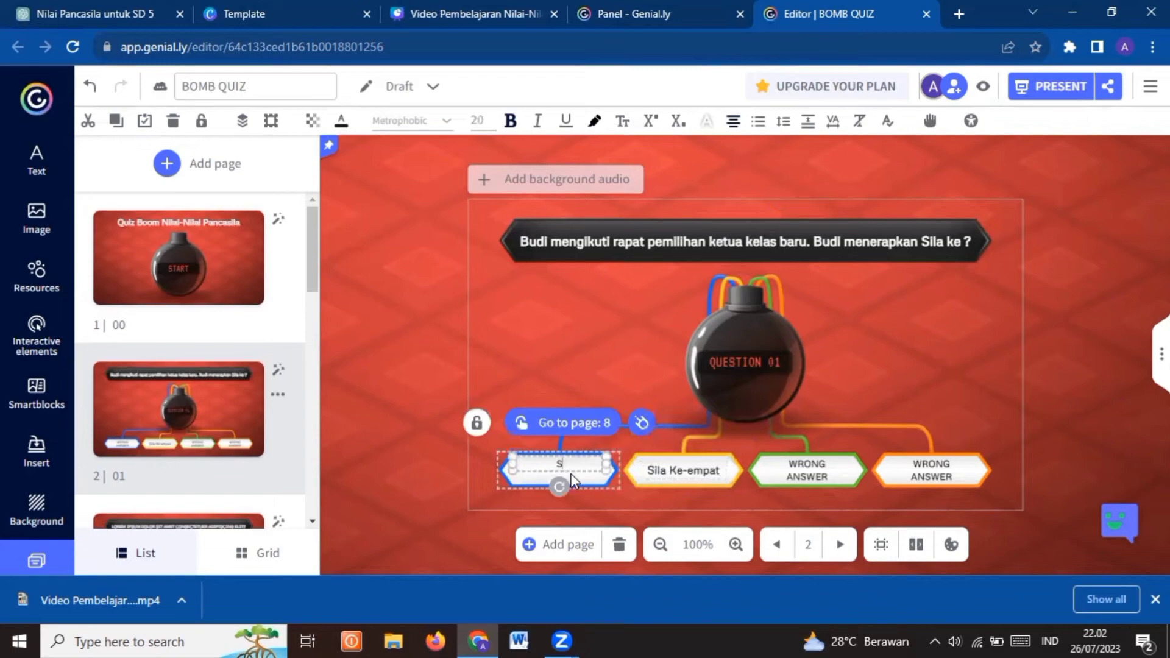
{"action": "type", "text": "ila Pertama"}
Replace the wrong answer in the green box with "Sila Kedua"
{"action": "double_click", "coordinate": [801, 472]}
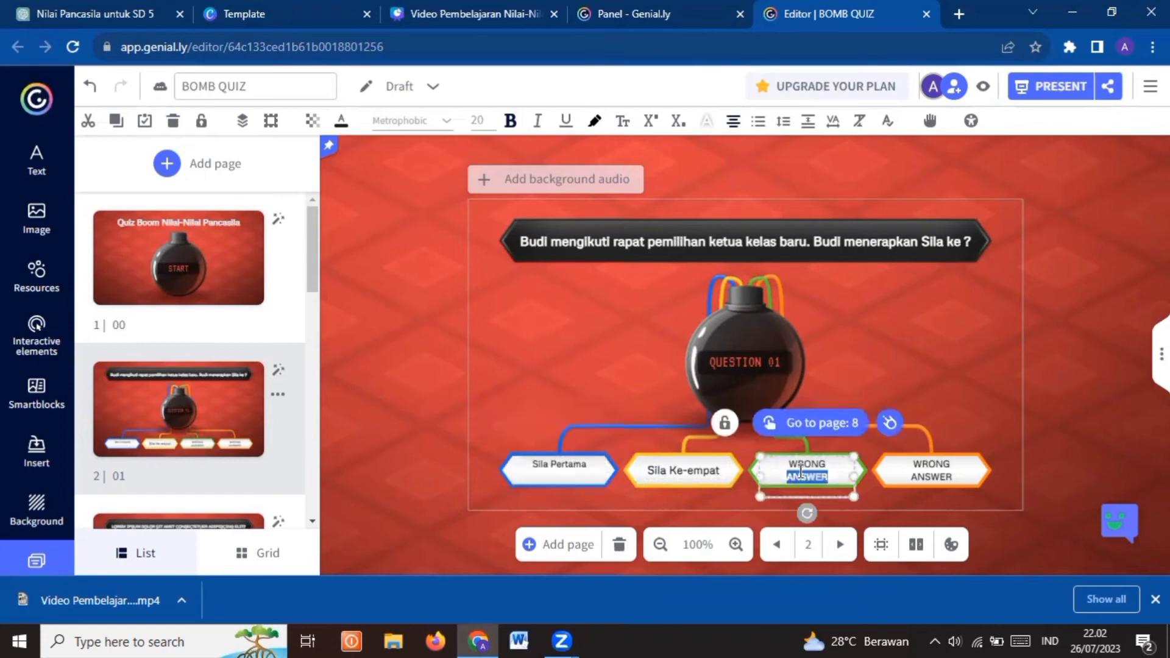
{"action": "key", "text": "ctrl+a"}
{"action": "type", "text": "Si"}
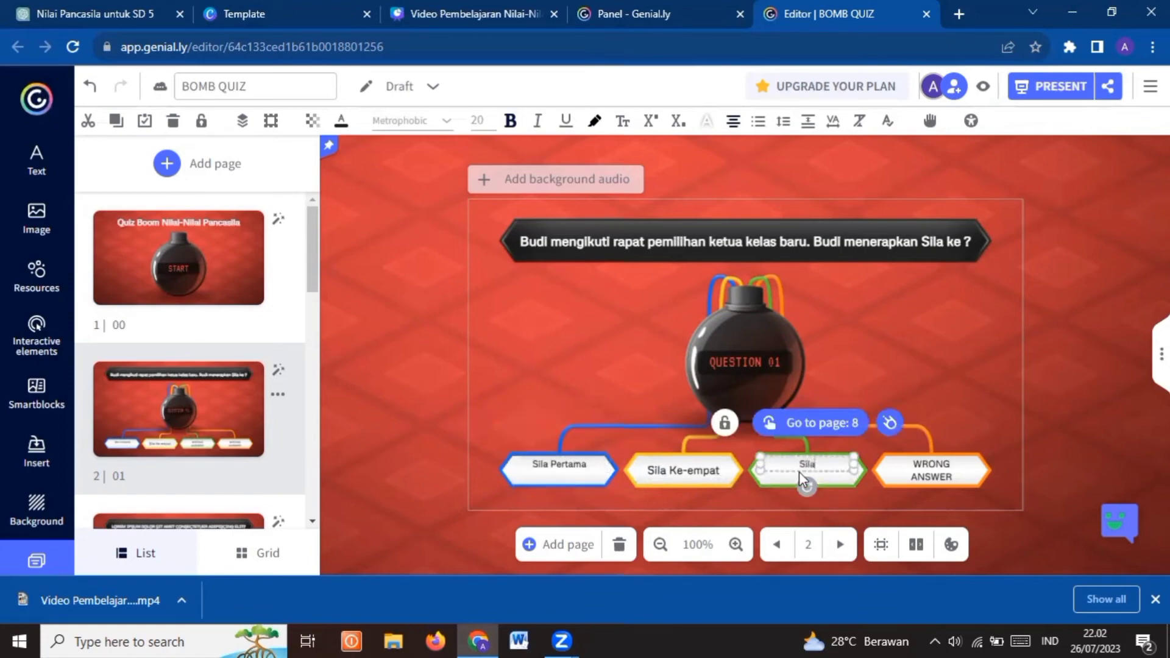
{"action": "type", "text": "la Kedua"}
Set the "Sila Pertama" answer's font size to 24 px and centre the text vertically in the blue box
{"action": "left_click", "coordinate": [569, 463]}
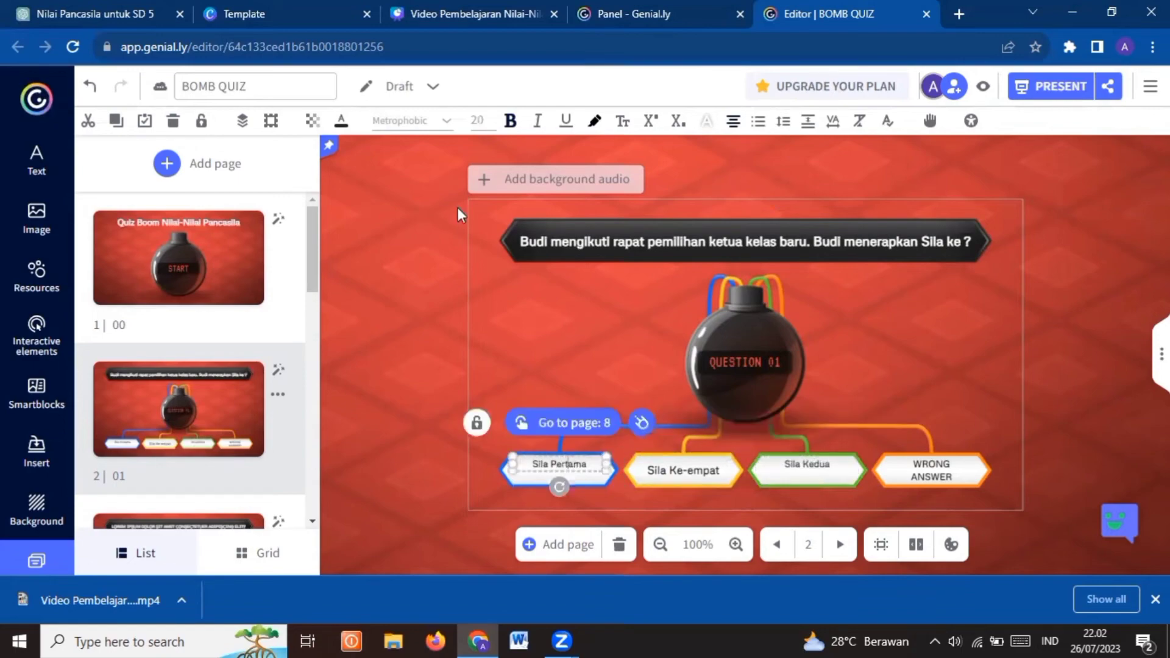
{"action": "left_click", "coordinate": [478, 123]}
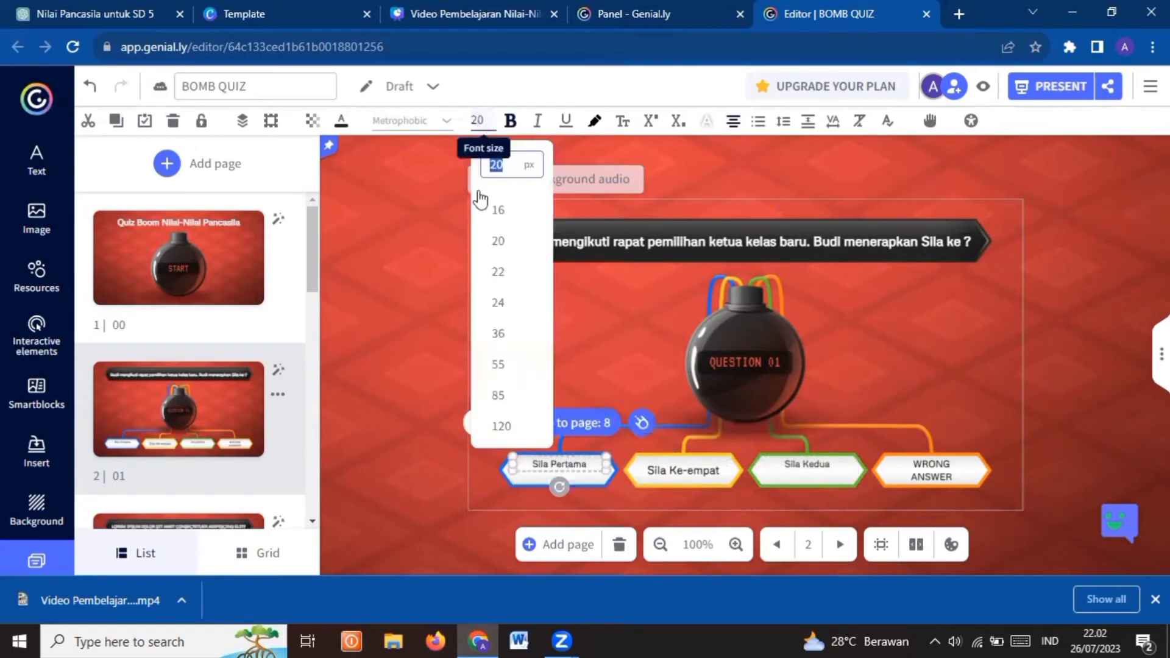
{"action": "left_click", "coordinate": [500, 301]}
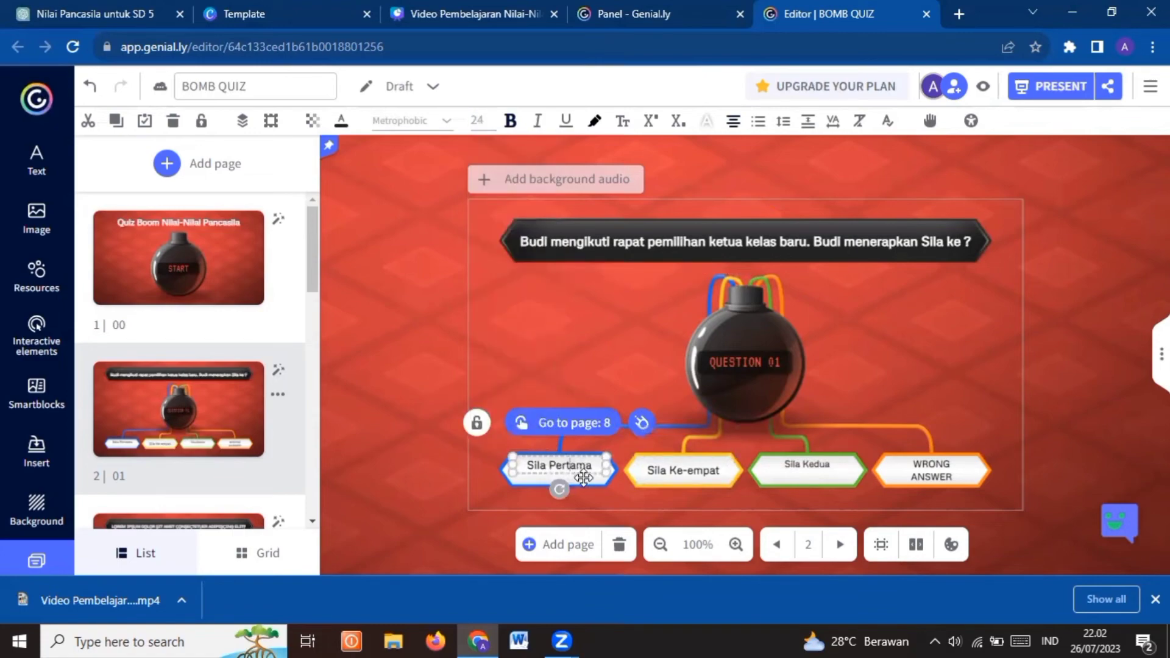
{"action": "left_click_drag", "start_coordinate": [583, 477], "coordinate": [583, 472]}
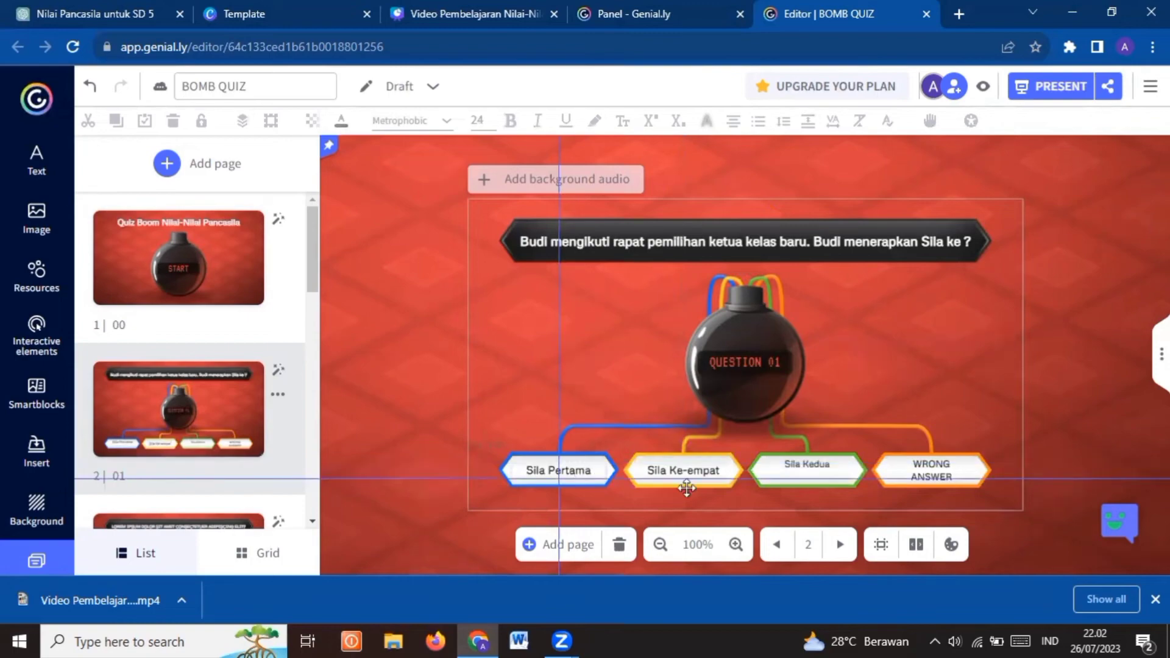
Set the "Sila Kedua" answer's font size to 24 px and centre the text vertically in the green box
{"action": "left_click", "coordinate": [794, 467]}
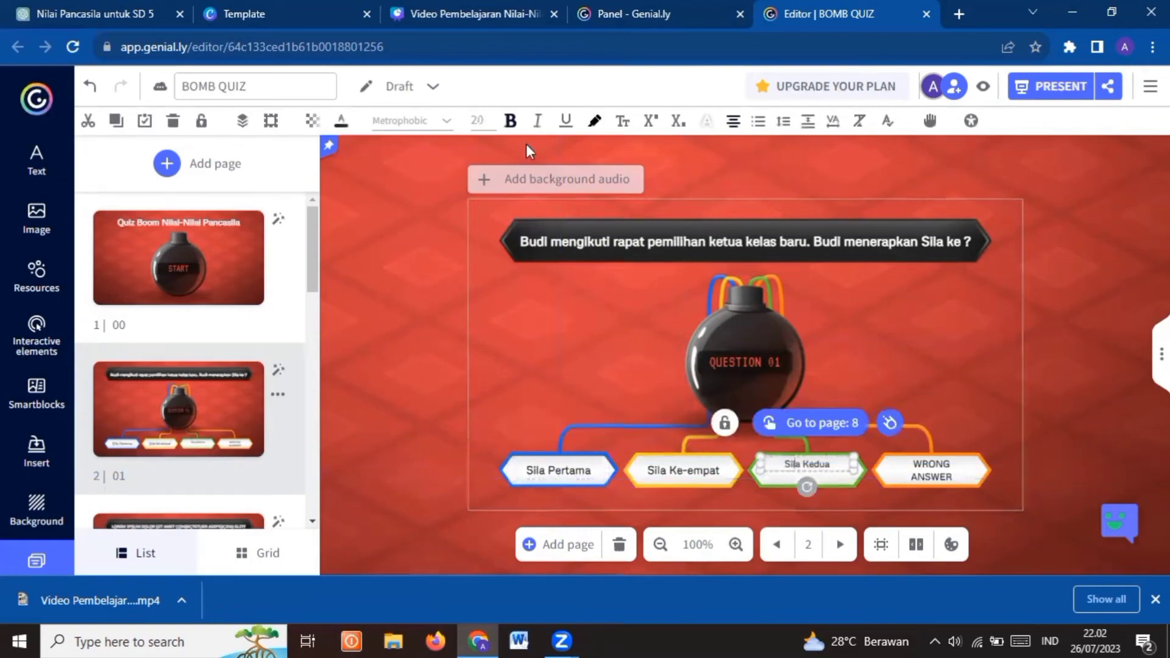
{"action": "left_click", "coordinate": [481, 120]}
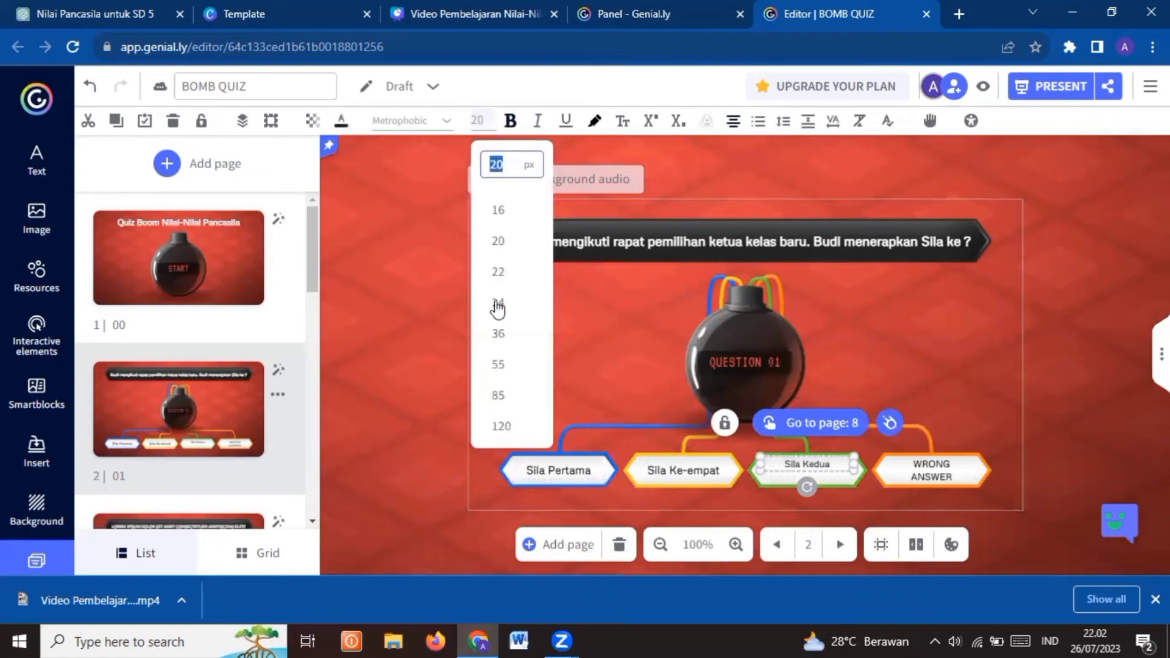
{"action": "left_click", "coordinate": [497, 304]}
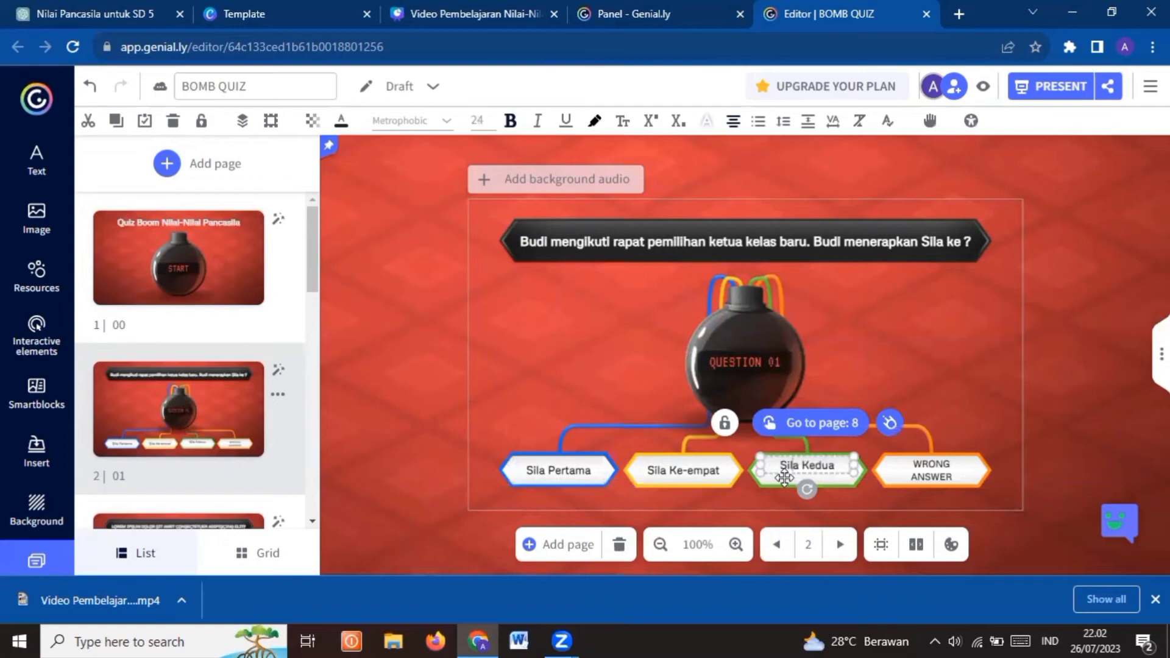
{"action": "left_click_drag", "start_coordinate": [784, 477], "coordinate": [783, 476]}
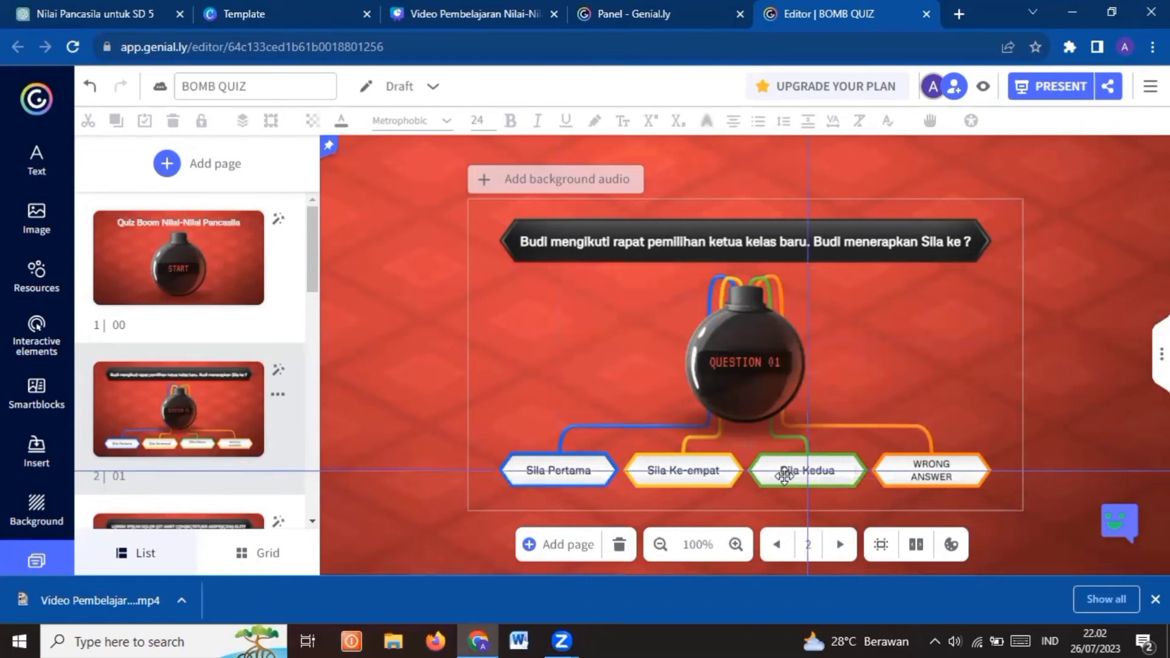
Replace the wrong answer in the orange box with "Sila Kelima"
{"action": "double_click", "coordinate": [924, 475]}
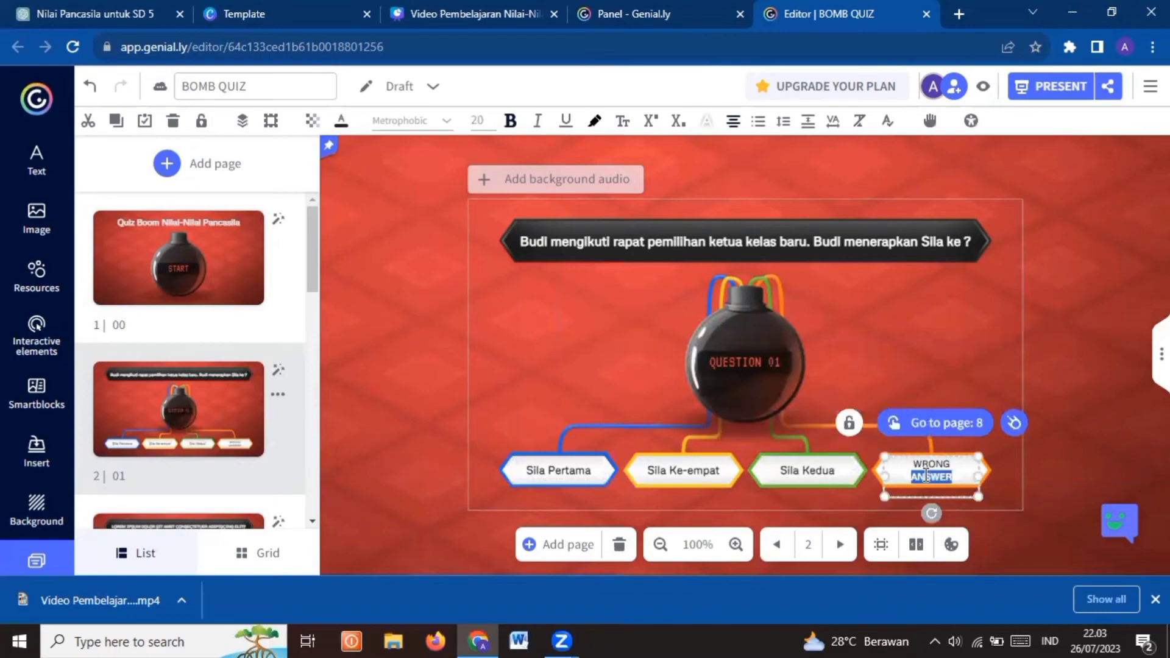
{"action": "triple_click", "coordinate": [925, 475]}
{"action": "type", "text": "S"}
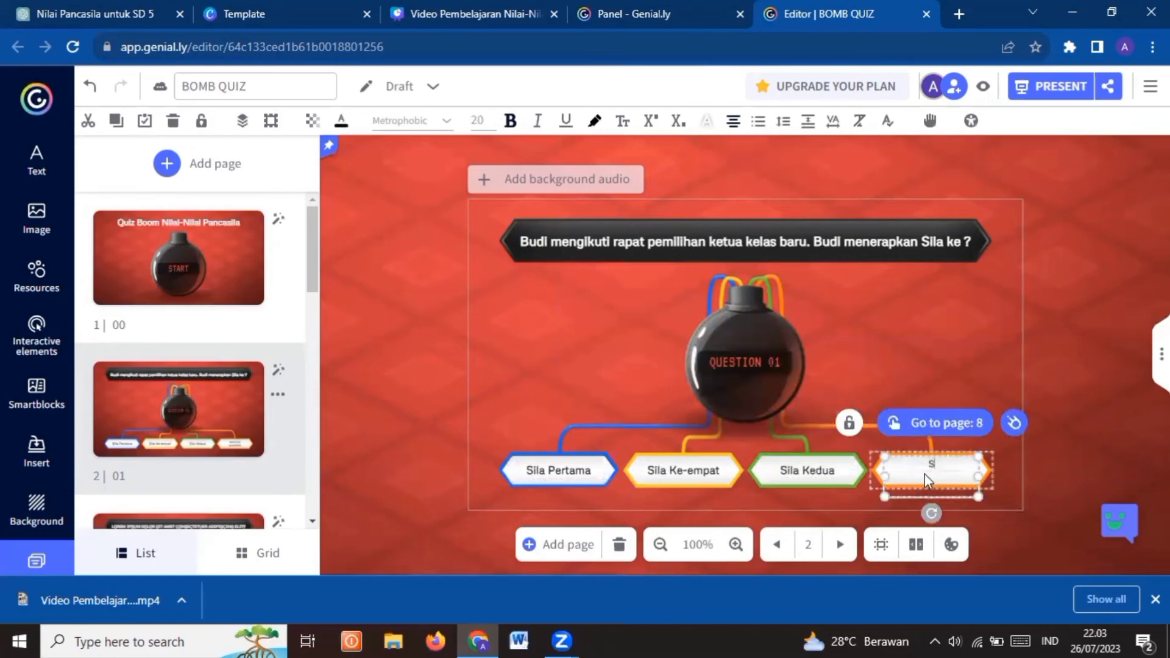
{"action": "type", "text": "ila Kel"}
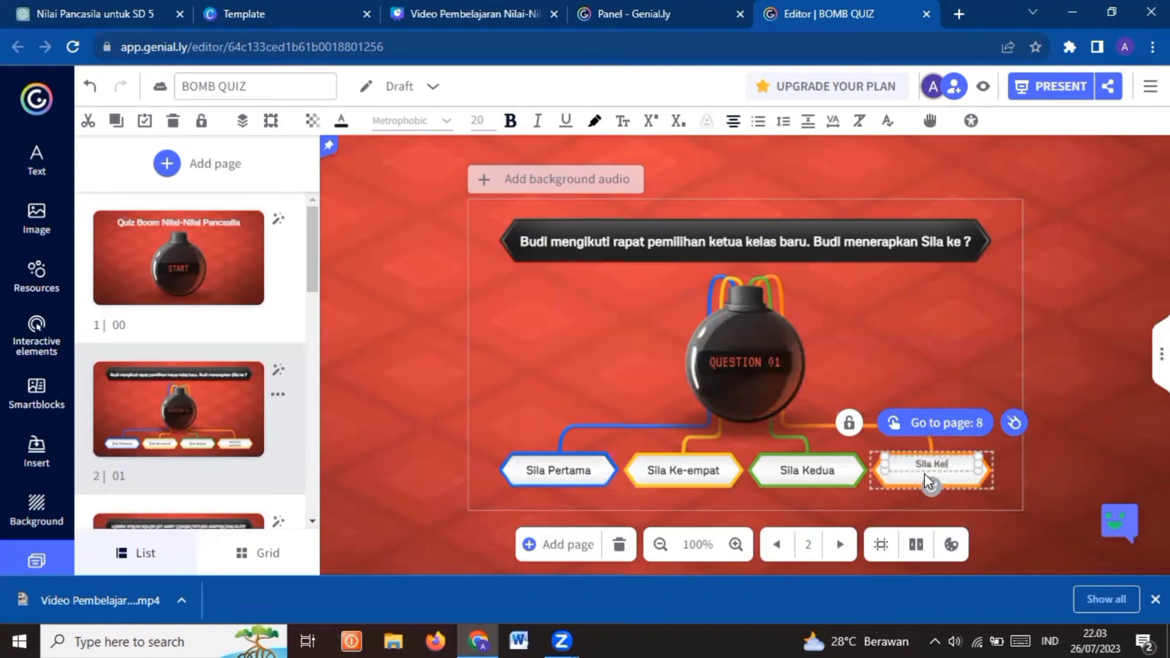
{"action": "type", "text": "ima"}
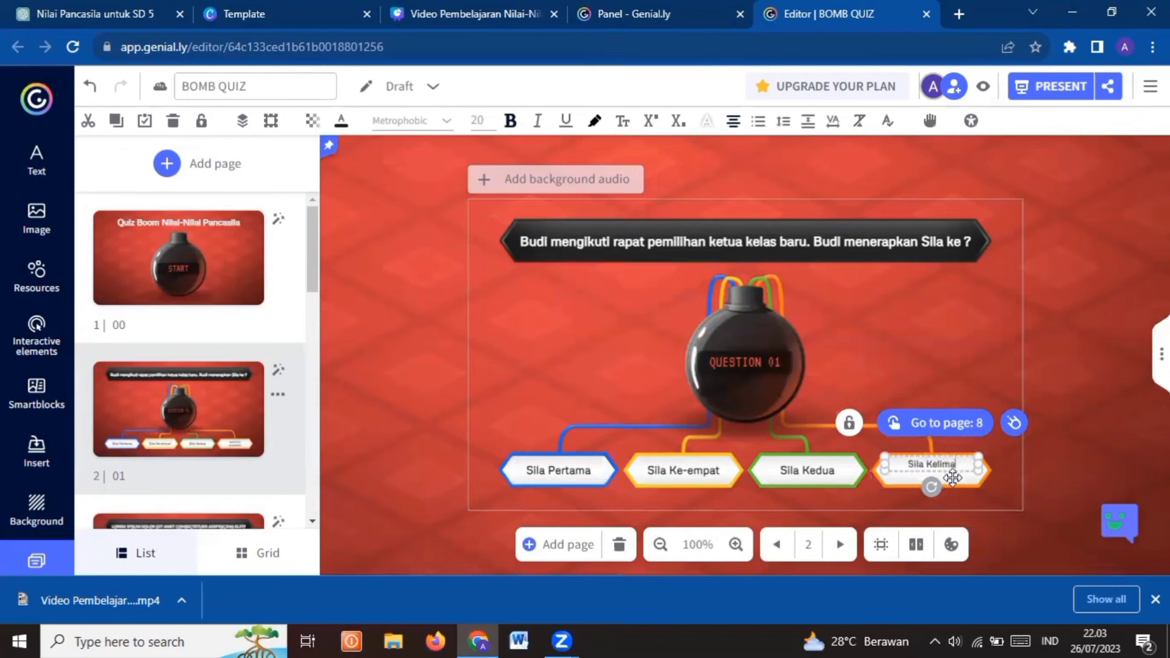
Set the "Sila Kelima" answer's font size to 24 px and centre the text vertically in the orange box
{"action": "left_click_drag", "start_coordinate": [953, 477], "coordinate": [952, 484]}
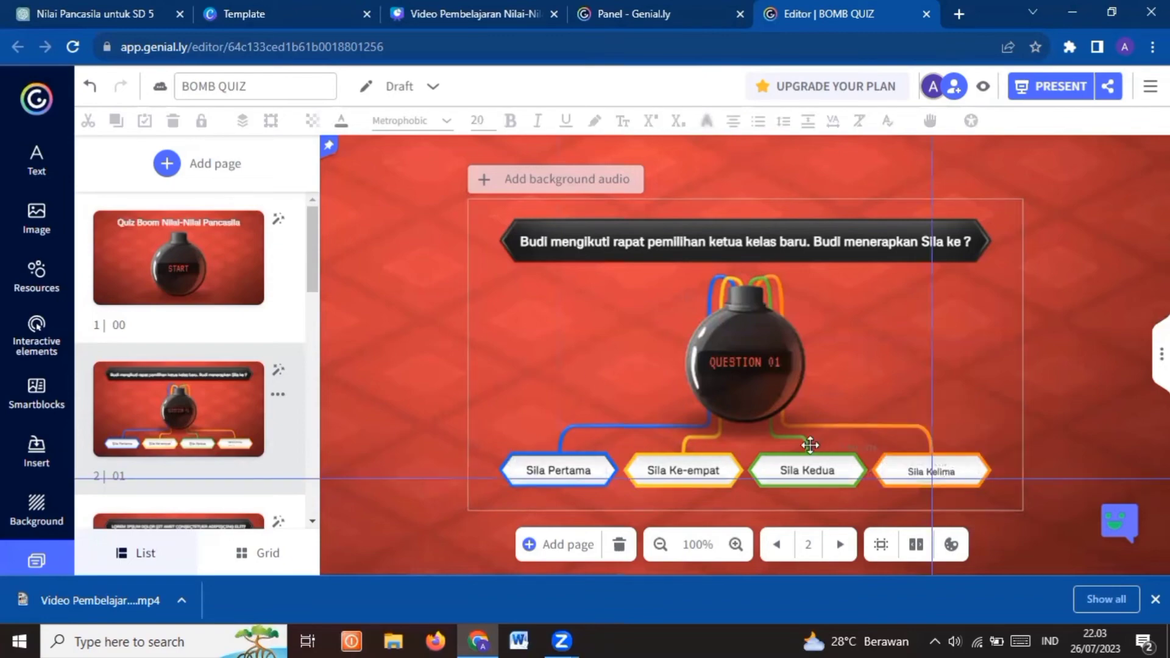
{"action": "left_click", "coordinate": [478, 121]}
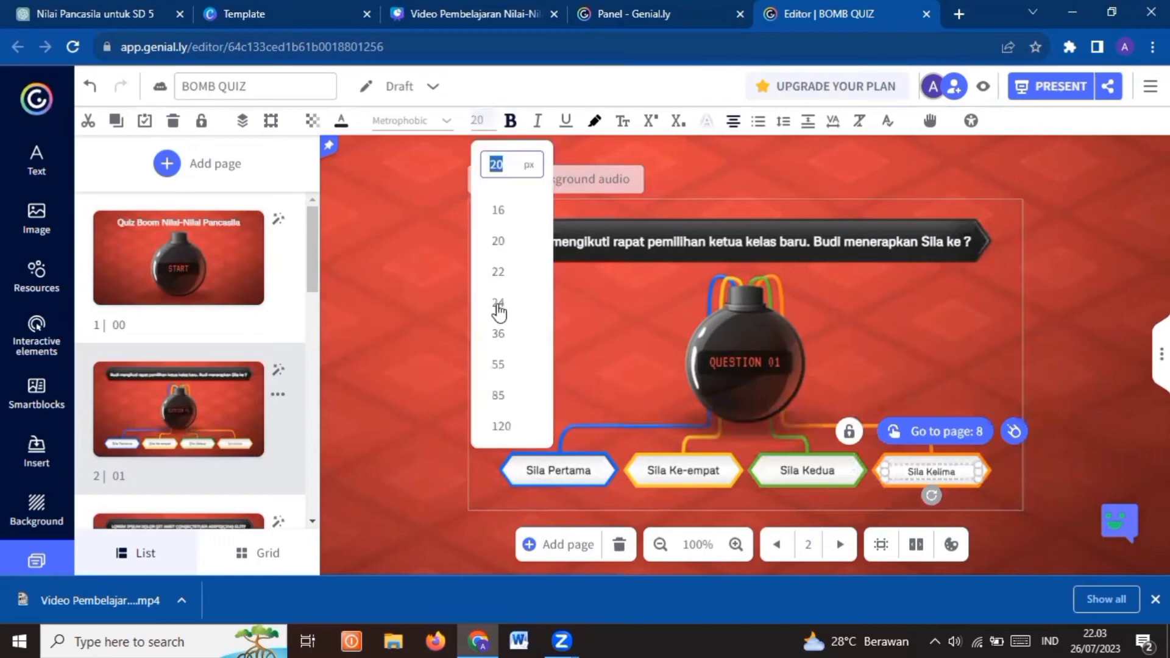
{"action": "left_click", "coordinate": [497, 305]}
{"action": "left_click", "coordinate": [497, 305]}
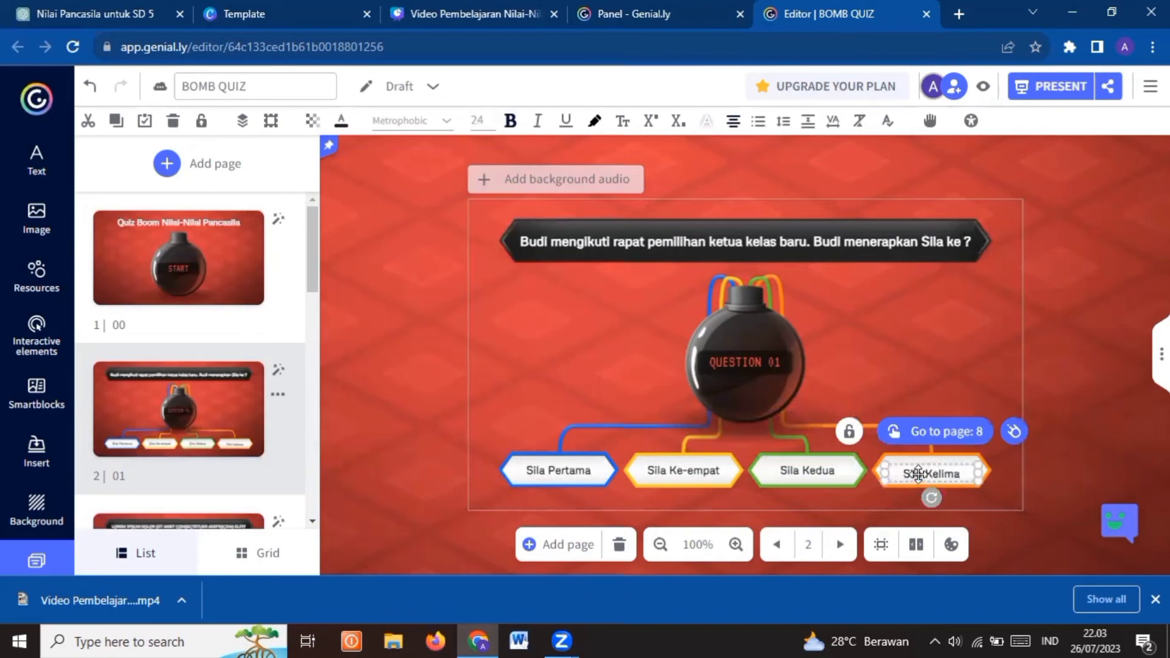
{"action": "left_click_drag", "start_coordinate": [918, 477], "coordinate": [918, 473]}
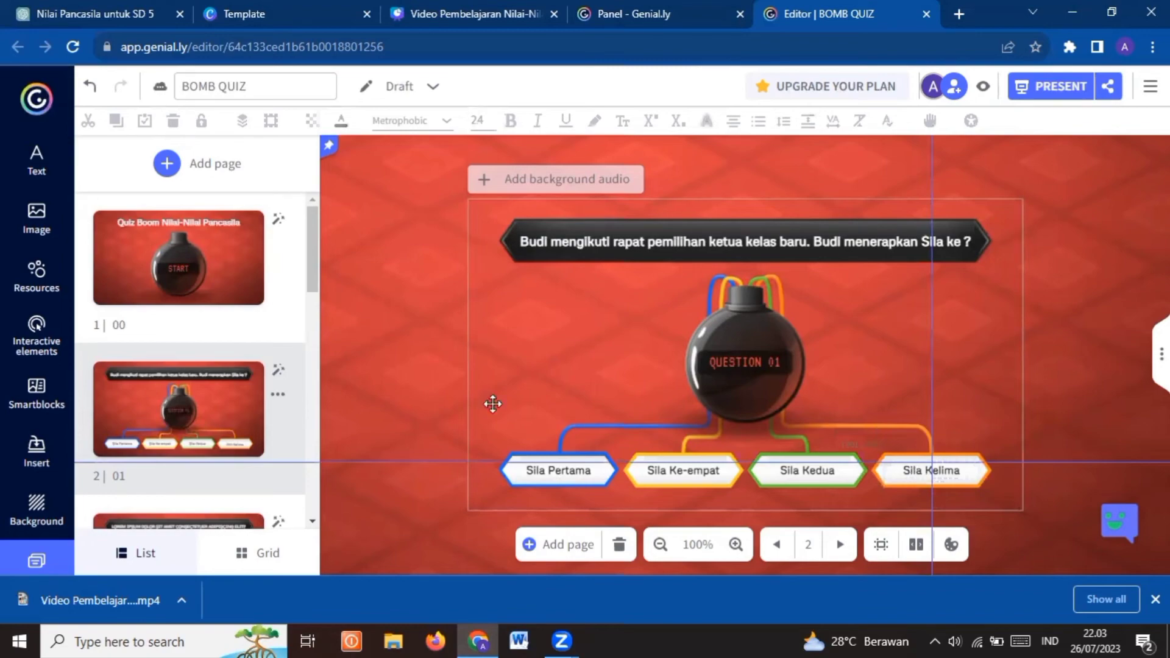
{"action": "left_click", "coordinate": [424, 397]}
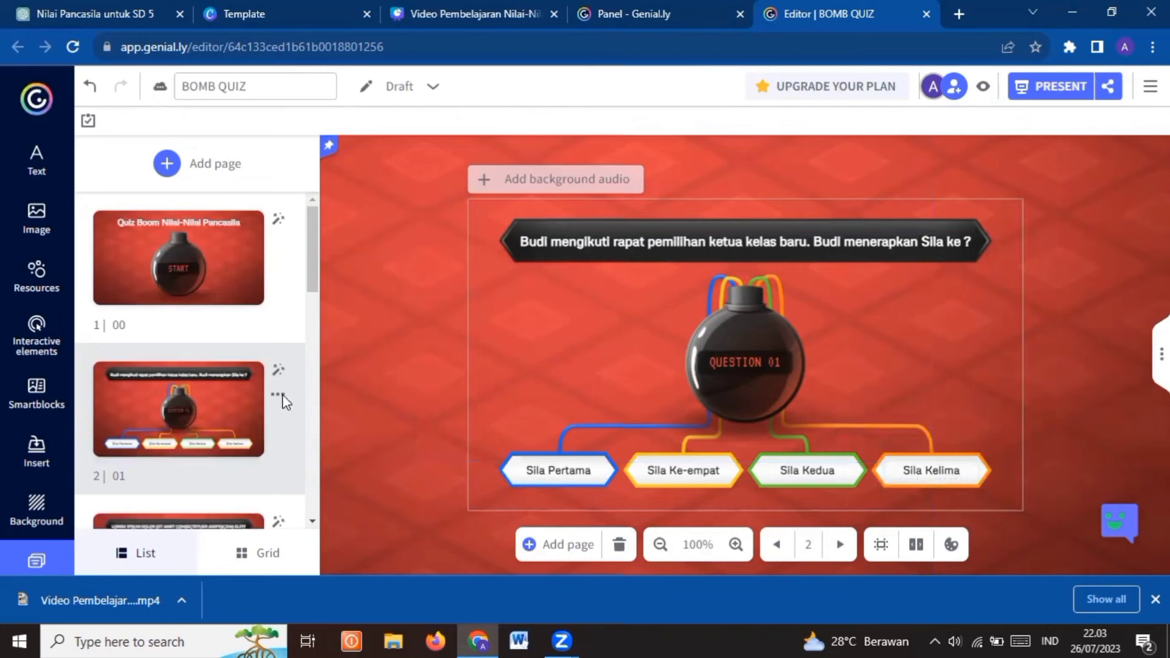
Replace the question 02 text with one about a girl: "pergi mengaji setiap sore hari", ending "telah menerapkan Sila ke ?"
{"action": "scroll", "coordinate": [183, 359], "scroll_direction": "down", "scroll_amount": 3}
{"action": "left_click", "coordinate": [169, 350]}
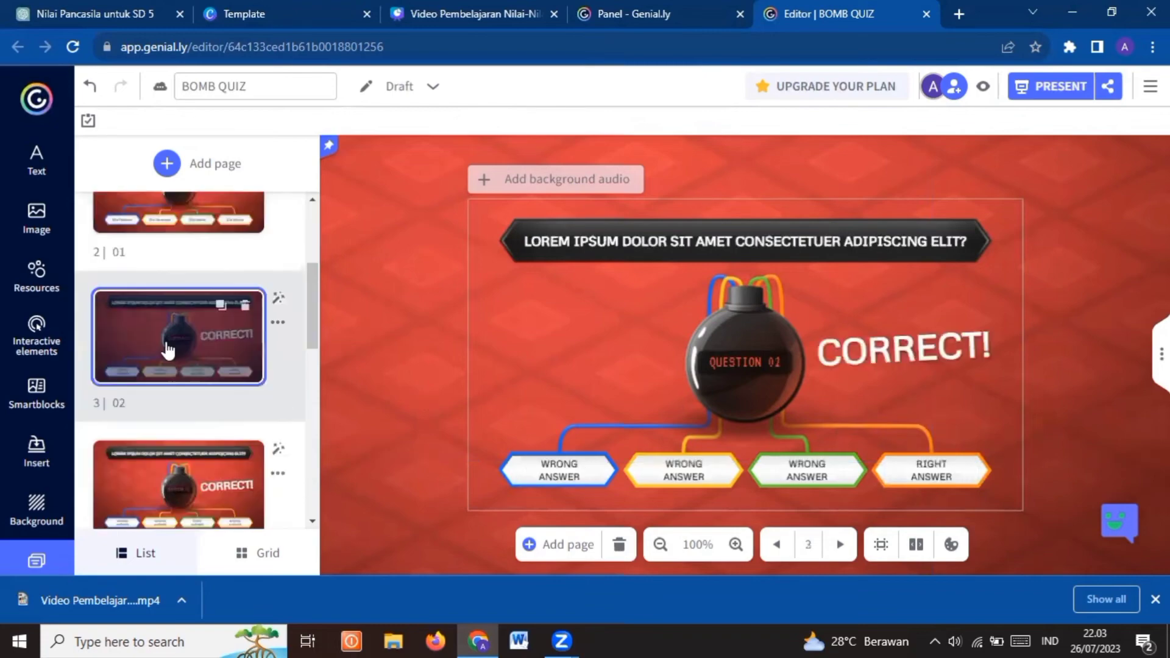
{"action": "triple_click", "coordinate": [634, 240]}
{"action": "type", "text": "Putri pergi mengaji setiap sore hari, putri telah menerapkan Sila ke ?"}
Fill in question 02's answers: orange "Sila Pertama", blue "Sila Ketiga", yellow "Sila Kelima" and green "Sila Kedua"
{"action": "double_click", "coordinate": [932, 465]}
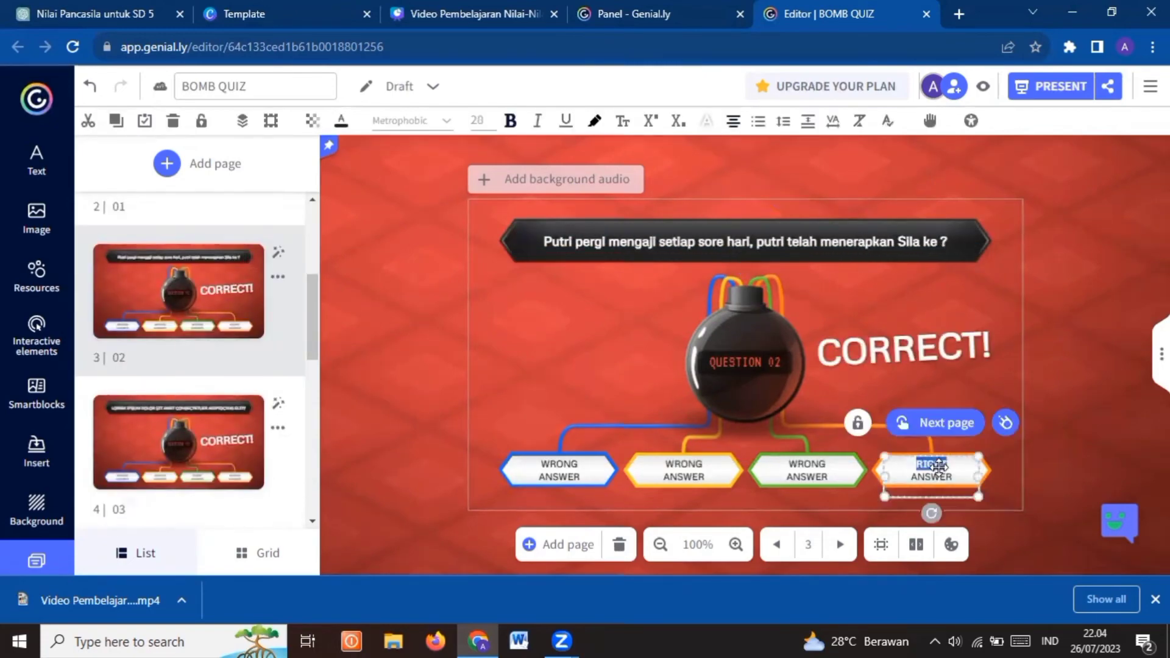
{"action": "type", "text": "Sila Pertama"}
{"action": "double_click", "coordinate": [558, 470]}
{"action": "type", "text": "Sila Ketiga"}
{"action": "double_click", "coordinate": [683, 469]}
{"action": "type", "text": "Sila Kelima"}
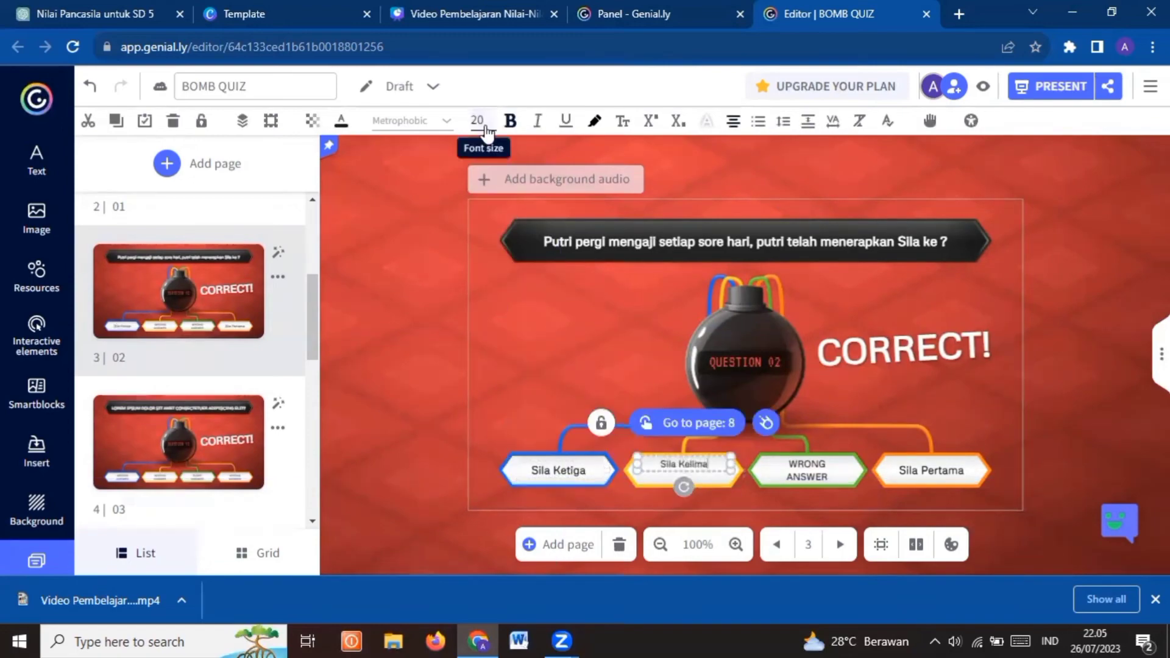
{"action": "double_click", "coordinate": [807, 470]}
{"action": "type", "text": "Sila Kedua"}
Replace the question 03 text with one about a man: "Selalu Gembira Ketika Memakai Baju Batik", ending "Menerapkan Sila Ke ?"
{"action": "left_click", "coordinate": [179, 442]}
{"action": "triple_click", "coordinate": [536, 240]}
{"action": "type", "text": "Pak Joko Selalu Gembira Ket"}
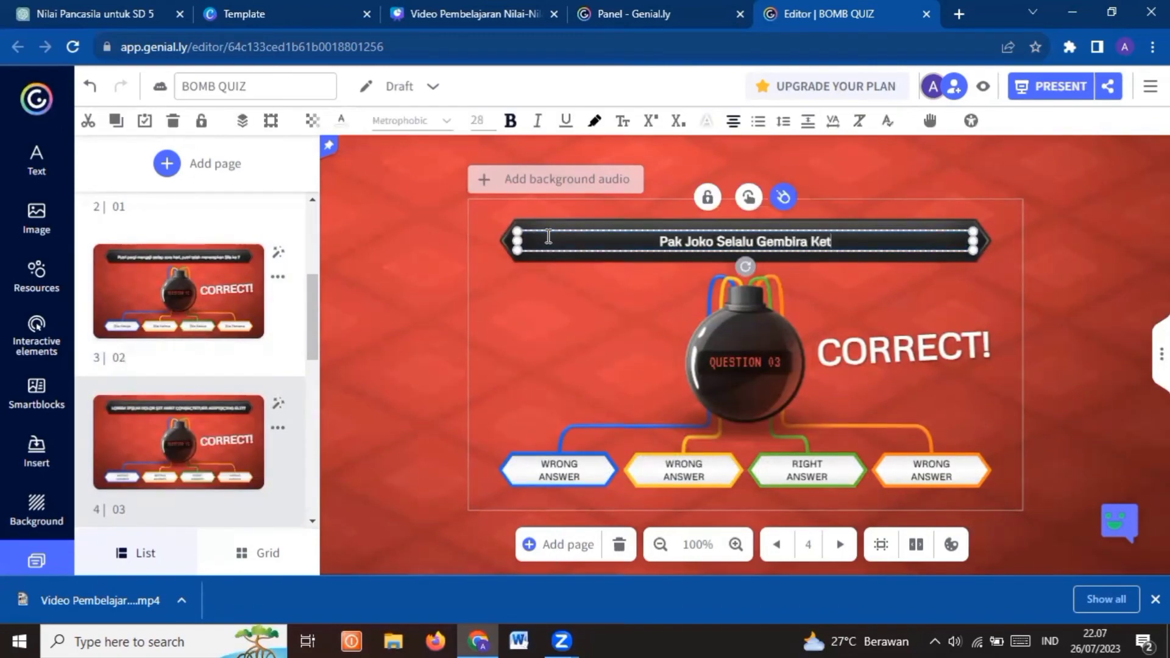
{"action": "type", "text": "ika Memakai Sepatu Buatan Indonesia. Pak joko Menerapkan Sila Ke ?"}
{"action": "left_click_drag", "start_coordinate": [932, 235], "coordinate": [786, 235]}
{"action": "type", "text": "Baju Batik"}
Enter question 03's green answer "Sila Ketiga" and blue answer "Sila Pertama", setting the blue text to 24 px
{"action": "double_click", "coordinate": [807, 470]}
{"action": "type", "text": "Sila Ketiga"}
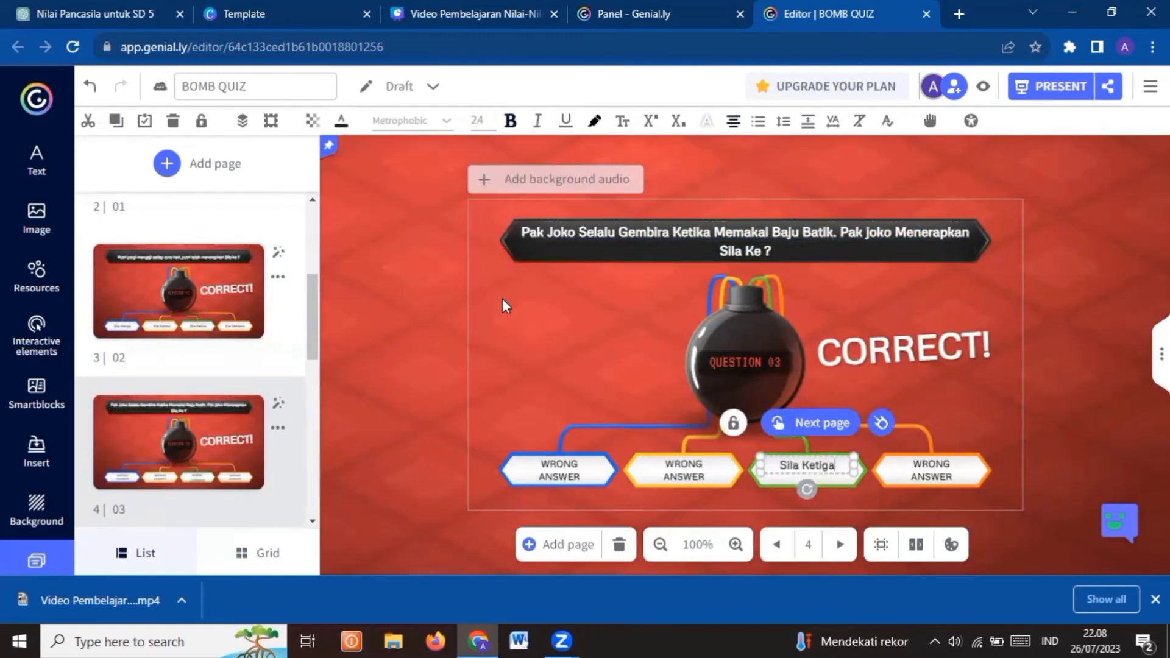
{"action": "double_click", "coordinate": [558, 469]}
{"action": "type", "text": "Sila Pertama"}
{"action": "left_click", "coordinate": [481, 121]}
{"action": "left_click", "coordinate": [500, 307]}
Enter question 03's yellow answer "Sila Kedua" and orange answer "Sila Keempat", setting the orange text to 24 px
{"action": "double_click", "coordinate": [683, 470]}
{"action": "type", "text": "Sila Kedua"}
{"action": "double_click", "coordinate": [930, 469]}
{"action": "type", "text": "Sila Keempat"}
{"action": "left_click", "coordinate": [482, 121]}
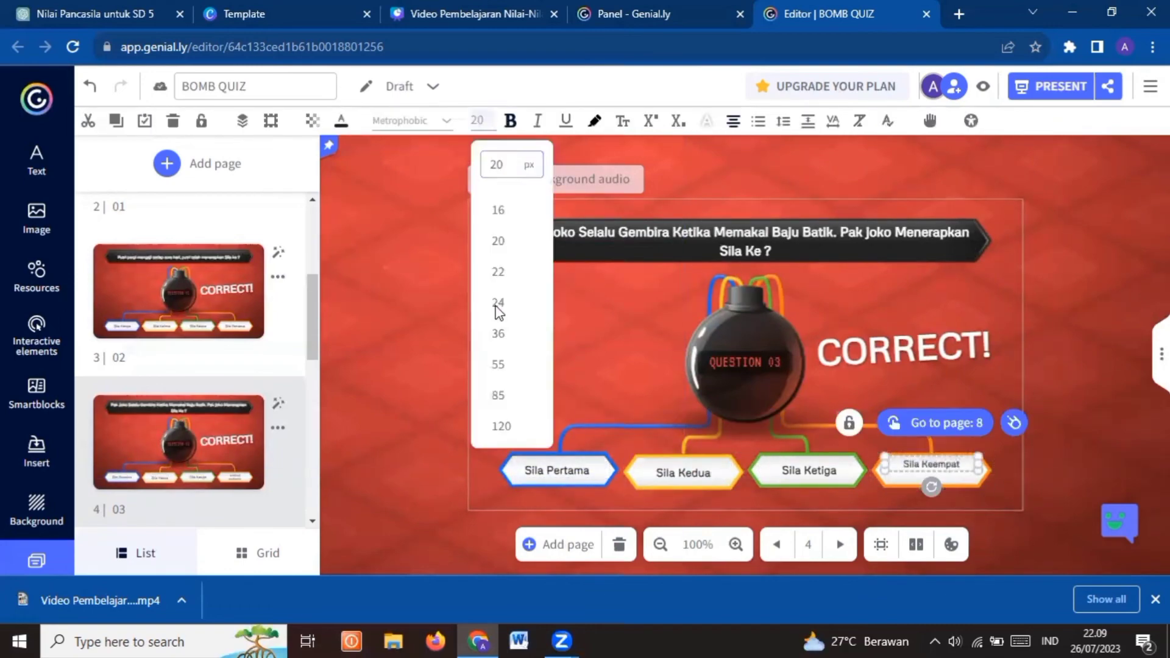
{"action": "left_click", "coordinate": [499, 307]}
{"action": "left_click", "coordinate": [406, 389]}
Replace the question 04 text with one about helping a friend "ketika terjatuh dari sepeda", ending "menerapkan Sila ke ?"
{"action": "scroll", "coordinate": [183, 365], "scroll_direction": "down", "scroll_amount": 3}
{"action": "left_click", "coordinate": [179, 389]}
{"action": "triple_click", "coordinate": [536, 240]}
{"action": "type", "text": "Raka menolong Budi ketika te"}
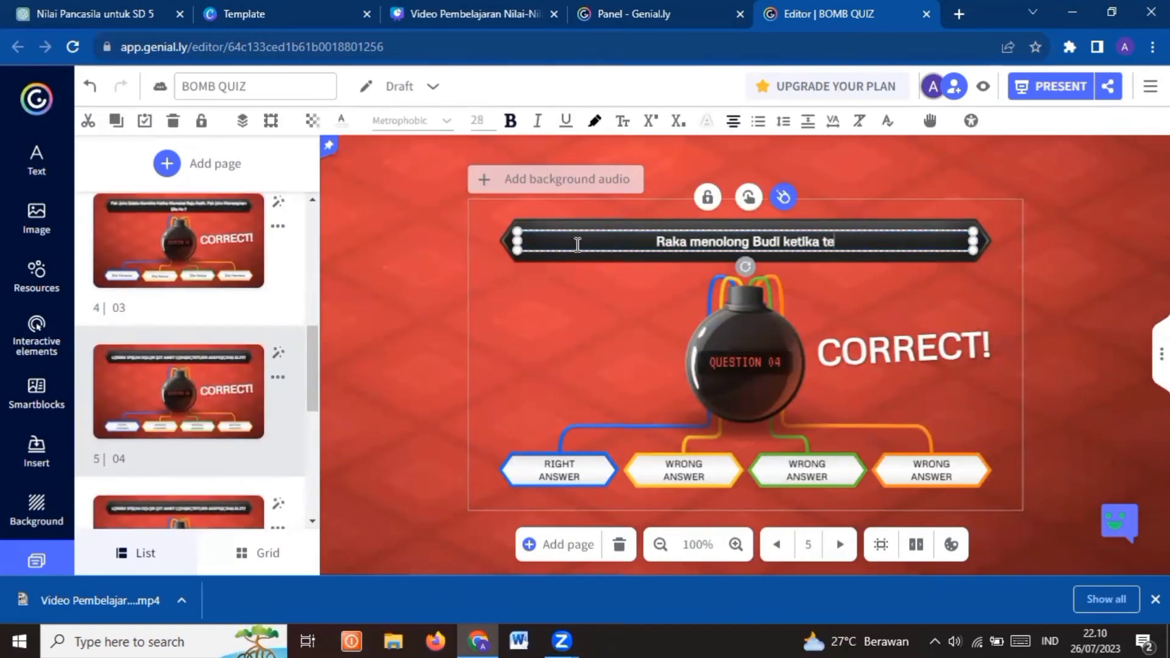
{"action": "type", "text": "rjatuh dari sepeda. Raka menerapkan Sila ke ?"}
Fill in question 04's answers: blue "Sila Kedua", yellow "Sila Ketiga" at 24 px, green "Sila Keempat" and orange "Sila Kelima"
{"action": "double_click", "coordinate": [558, 469]}
{"action": "type", "text": "Sila KeduaSila Ketiga"}
{"action": "left_click", "coordinate": [481, 120]}
{"action": "left_click", "coordinate": [499, 304]}
{"action": "type", "text": "Sila Keempat"}
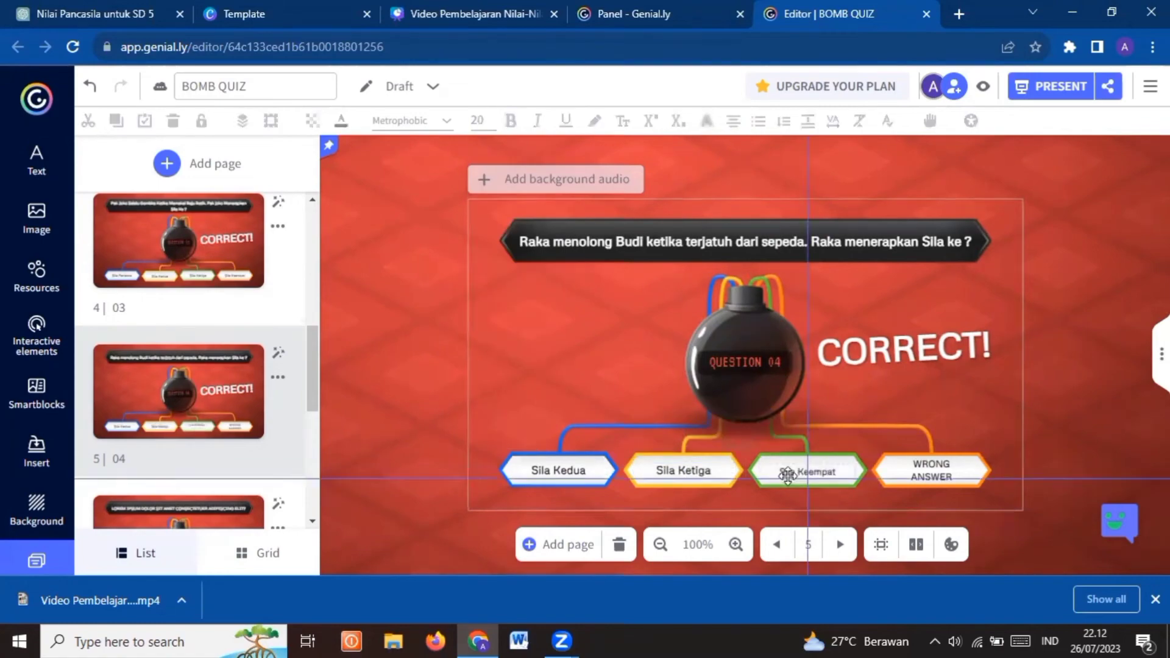
{"action": "type", "text": "Sila Kelima"}
Replace the question 05 text with one about a man who "memberikan buah Jambu dengan jumlah yang sama" to two children, ending "menerapkan Sila ke ?"
{"action": "scroll", "coordinate": [183, 365], "scroll_direction": "down", "scroll_amount": 3}
{"action": "left_click", "coordinate": [178, 389]}
{"action": "triple_click", "coordinate": [547, 243]}
{"action": "type", "text": "Pak Budi memberikan buah Jambu dengan jumlah yang"}
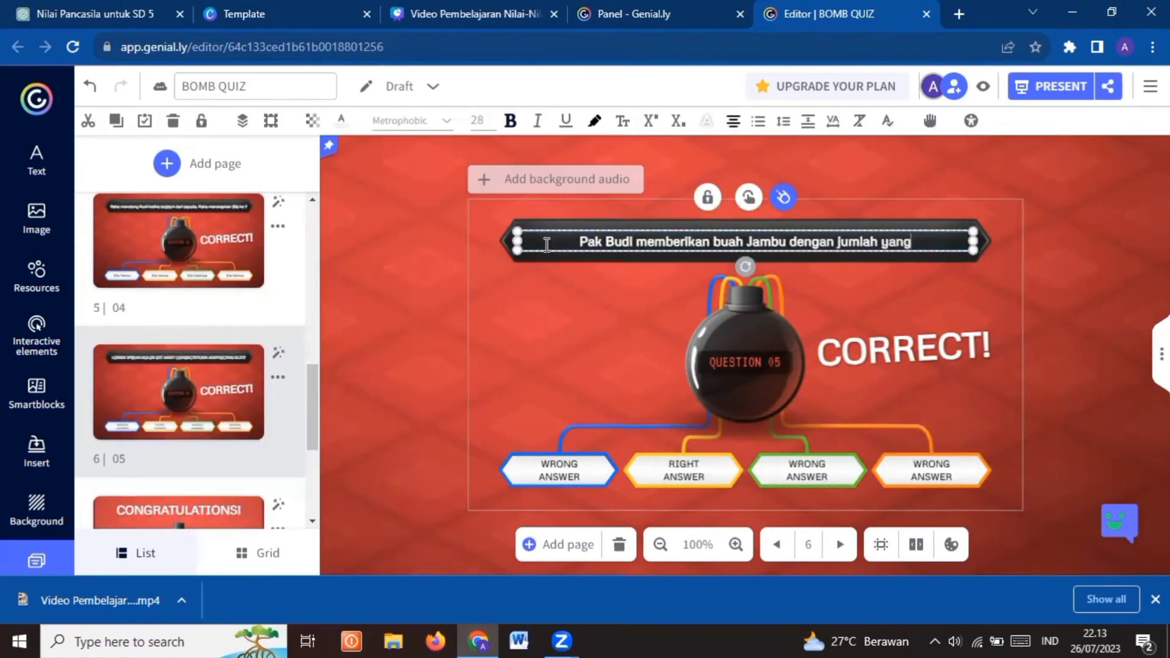
{"action": "type", "text": " sama kepada anton dan raka. Pak Budi menerapkan Sila ke ?"}
Enter question 05's answers, yellow "Sila Kelima", blue "Sila Keempat" and green "Sila Pertama", and open the orange answer for editing
{"action": "double_click", "coordinate": [684, 477]}
{"action": "type", "text": "Sila Kelima"}
{"action": "double_click", "coordinate": [574, 477]}
{"action": "type", "text": "Sila Keempat"}
{"action": "double_click", "coordinate": [817, 477]}
{"action": "type", "text": "Sila Pertama"}
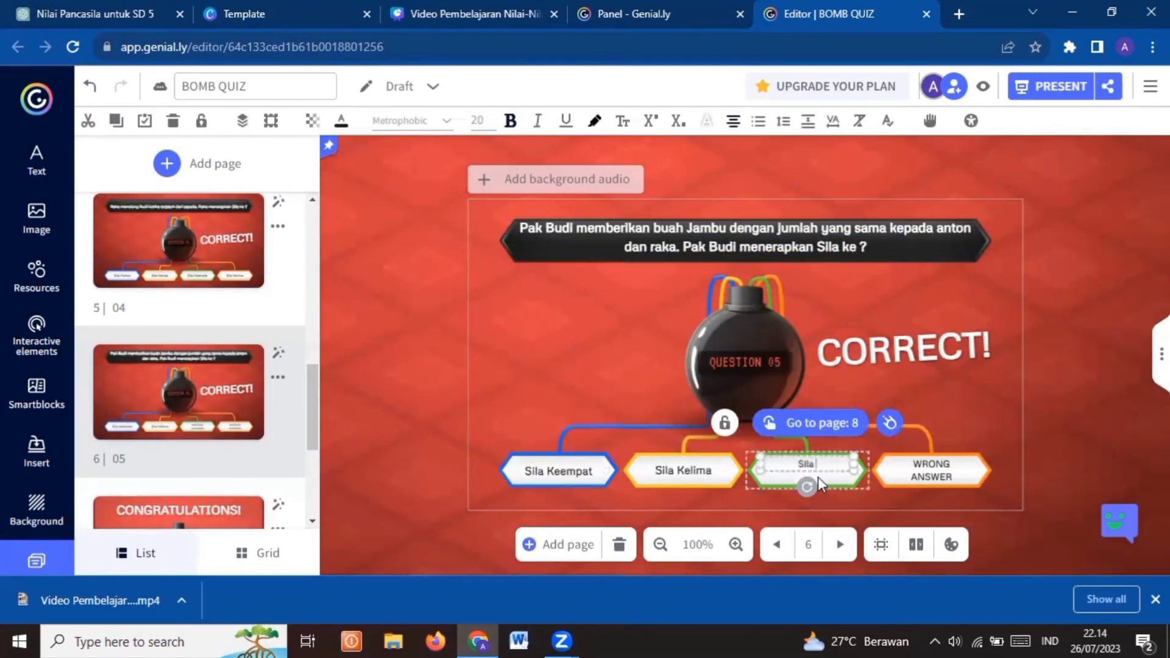
{"action": "double_click", "coordinate": [941, 475]}
Change the final page's heading to "SELAMAT !" and the banner text on the "NO!" page to "JAWAB ULANG"
{"action": "left_click", "coordinate": [179, 443]}
{"action": "triple_click", "coordinate": [743, 243]}
{"action": "type", "text": "SELAMAT !"}
{"action": "left_click", "coordinate": [178, 443]}
{"action": "triple_click", "coordinate": [745, 460]}
{"action": "type", "text": "JAWAB ULANG"}
Return to the question 01 page and open the quiz's publishing settings
{"action": "scroll", "coordinate": [196, 488], "scroll_direction": "up", "scroll_amount": 10}
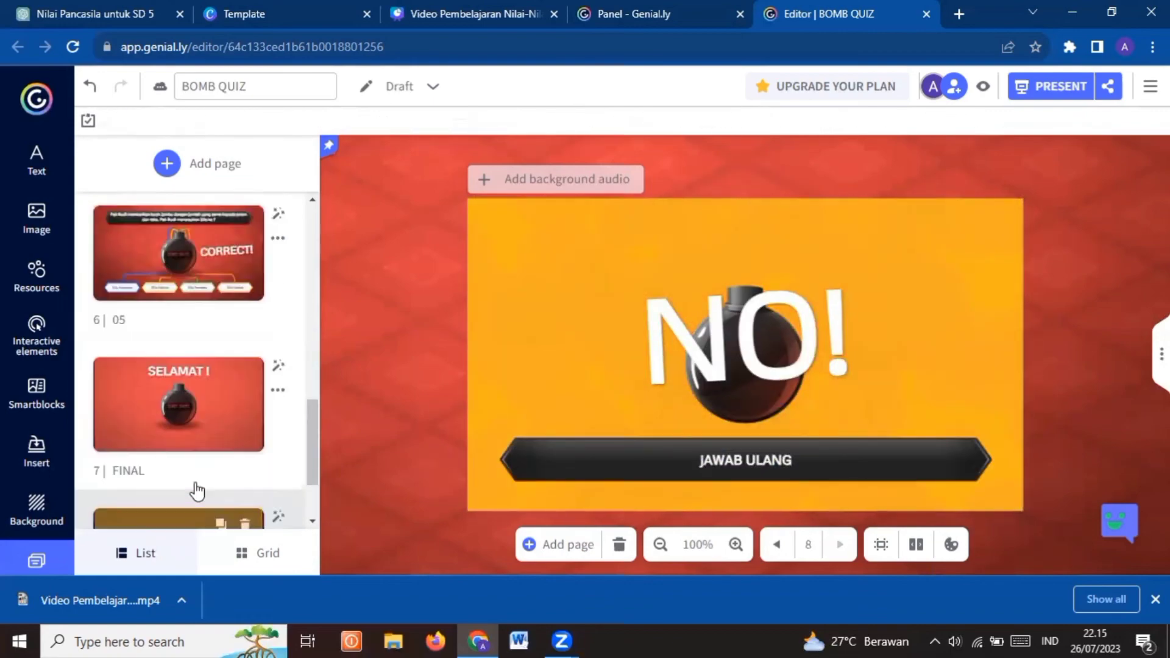
{"action": "left_click", "coordinate": [179, 408]}
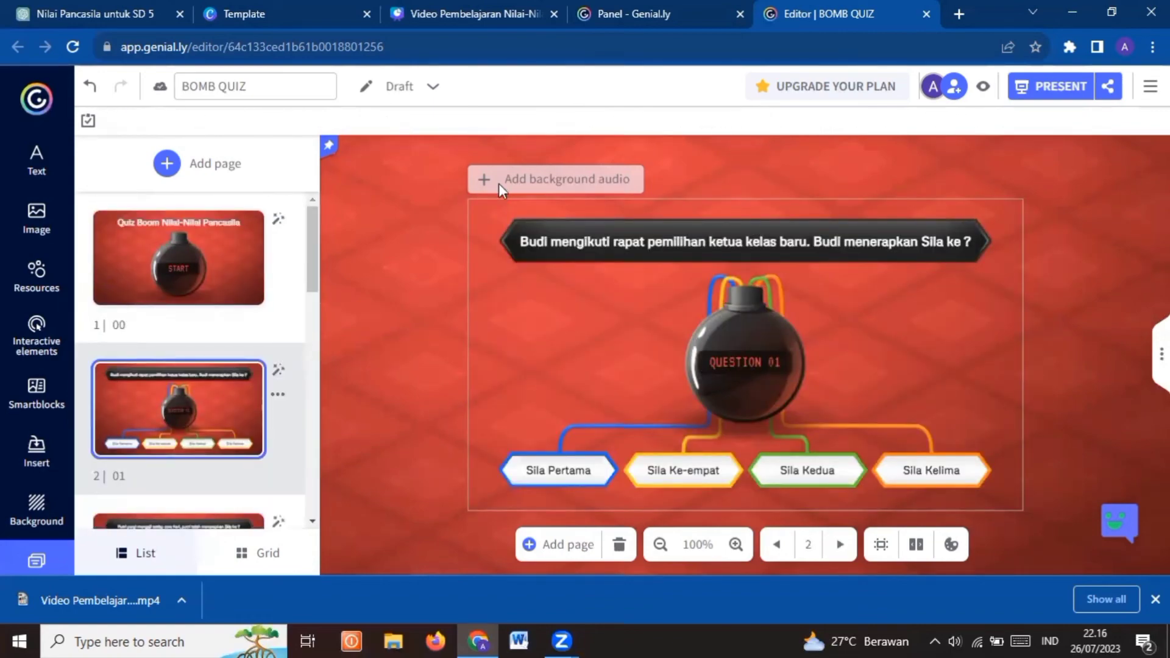
{"action": "left_click", "coordinate": [945, 125]}
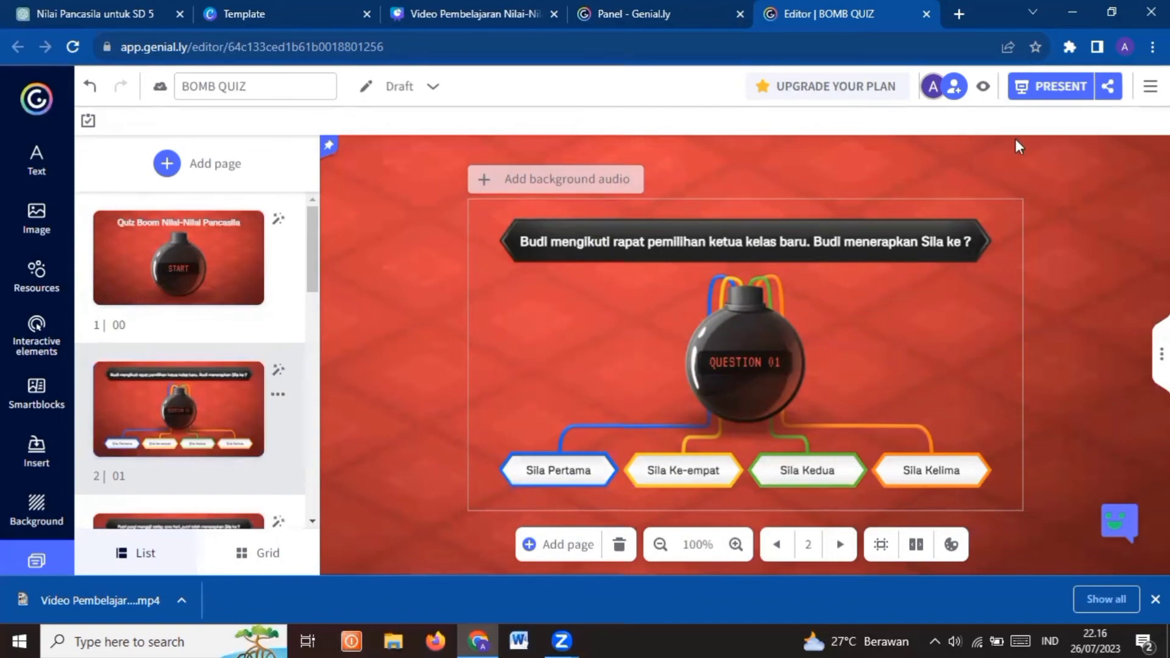
{"action": "left_click", "coordinate": [1034, 95]}
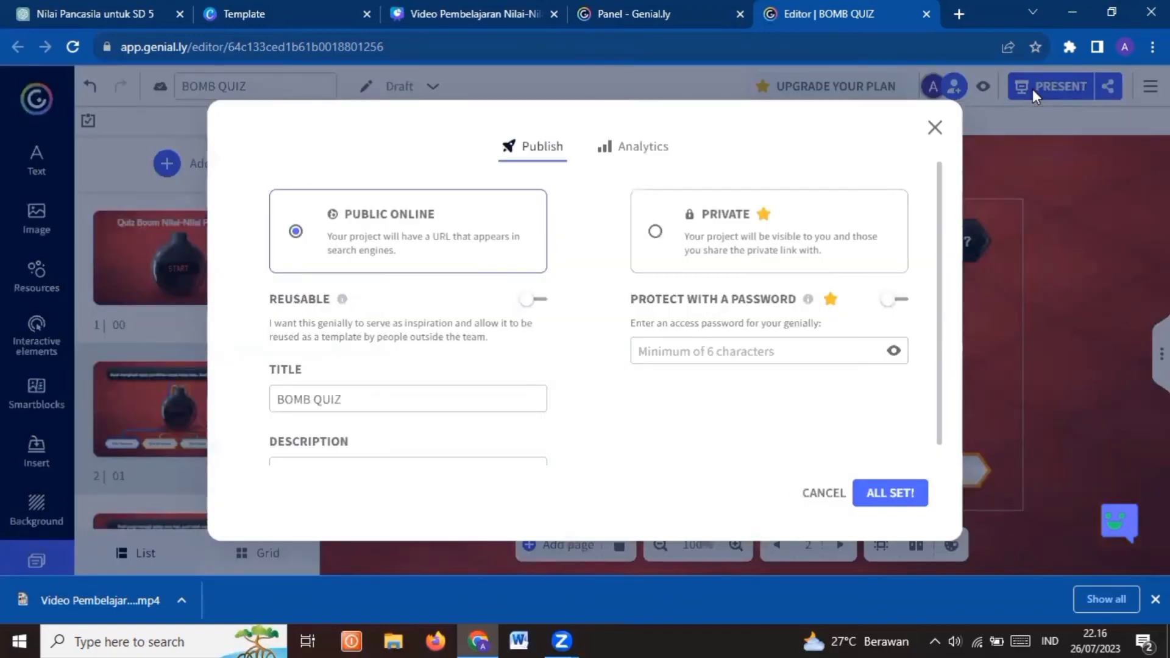
{"action": "mouse_move", "coordinate": [662, 303]}
Extend the quiz title to "BOMB QUIZ Nilai-Nilai Pancasila" and make the project reusable
{"action": "left_click", "coordinate": [460, 396]}
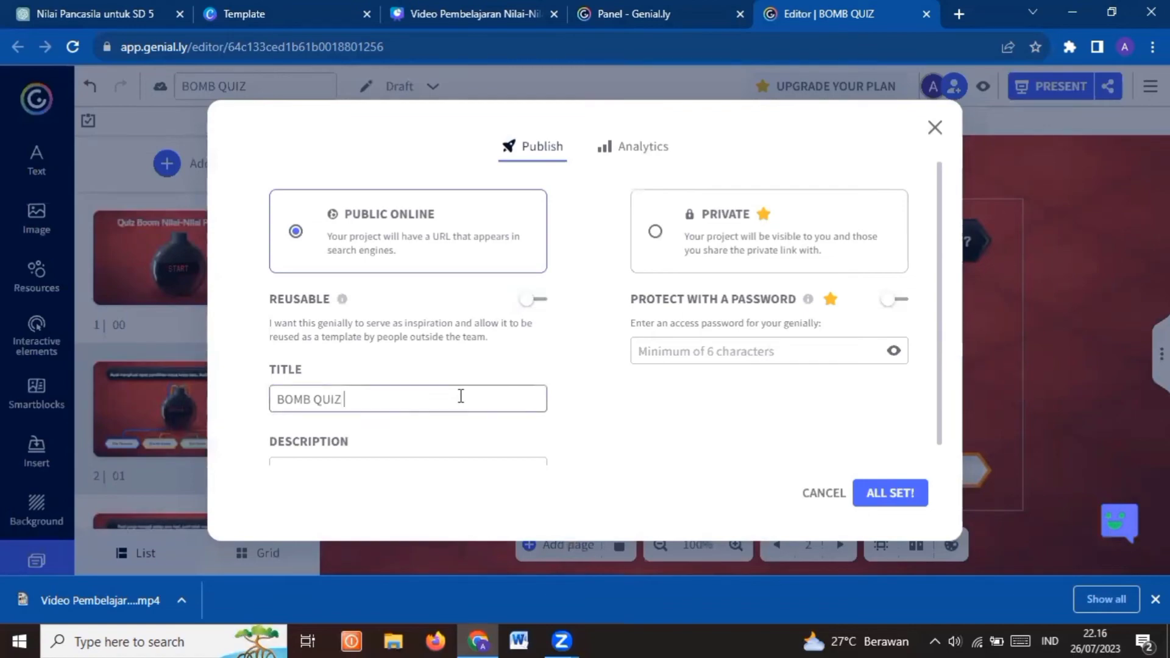
{"action": "type", "text": "Nilai-Nilai Pancasila"}
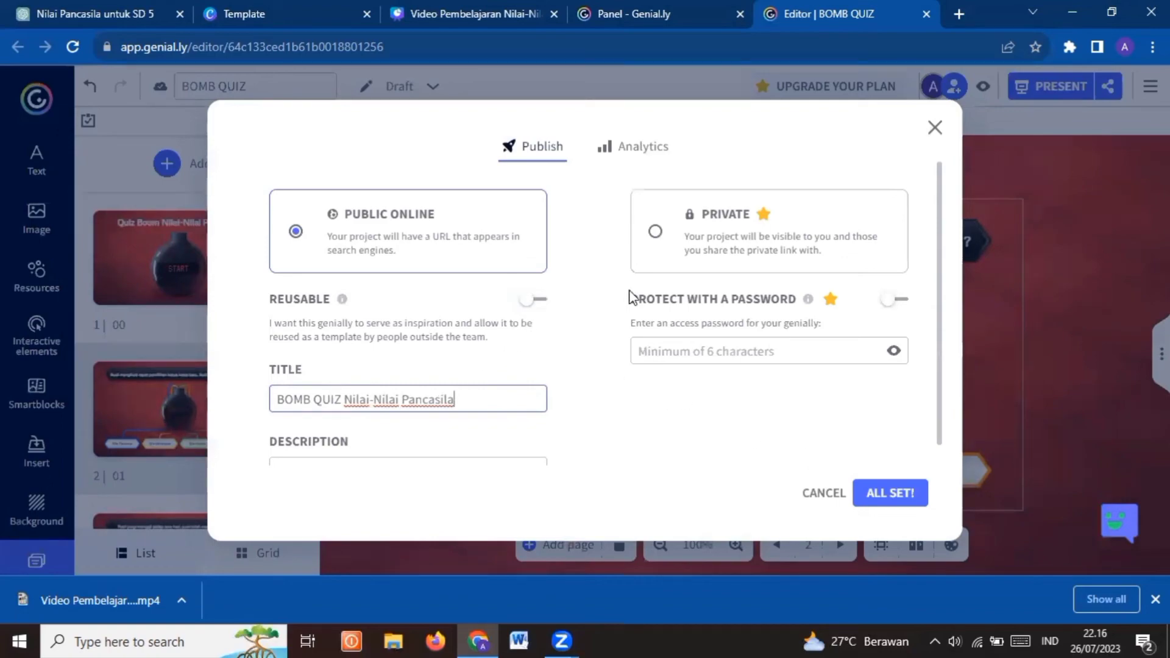
{"action": "left_click", "coordinate": [535, 307]}
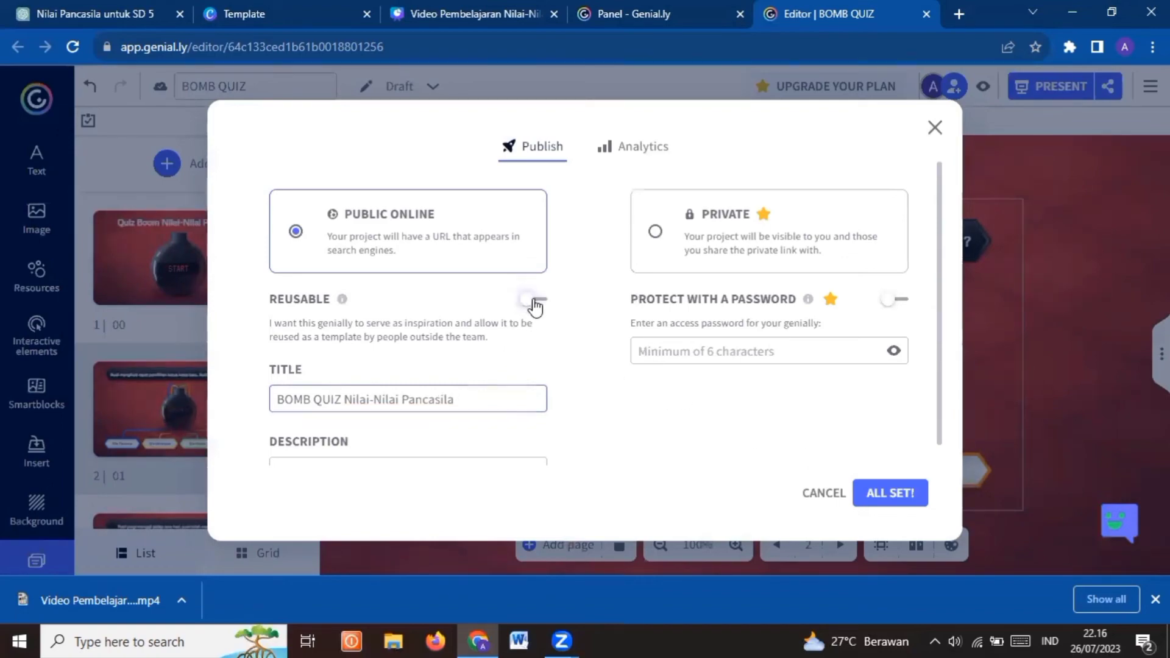
{"action": "scroll", "coordinate": [604, 402], "scroll_direction": "down", "scroll_amount": 1}
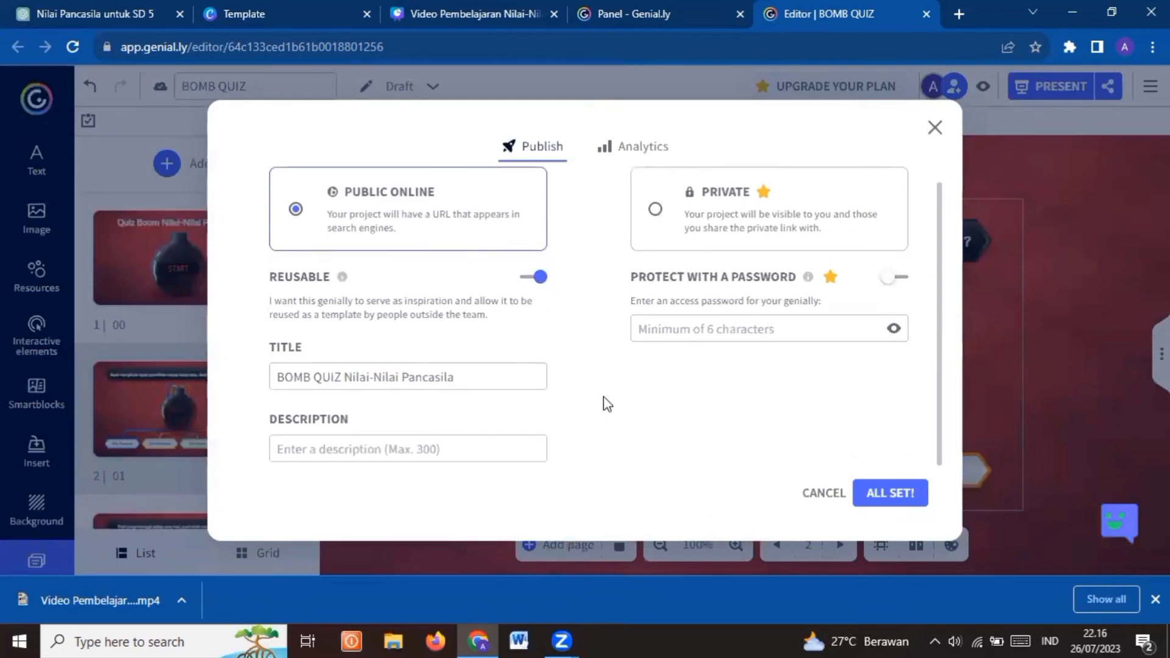
Describe the quiz as "Quiz mengenai Materi Nilai-Nilai Pancasila" and publish it
{"action": "left_click", "coordinate": [487, 443]}
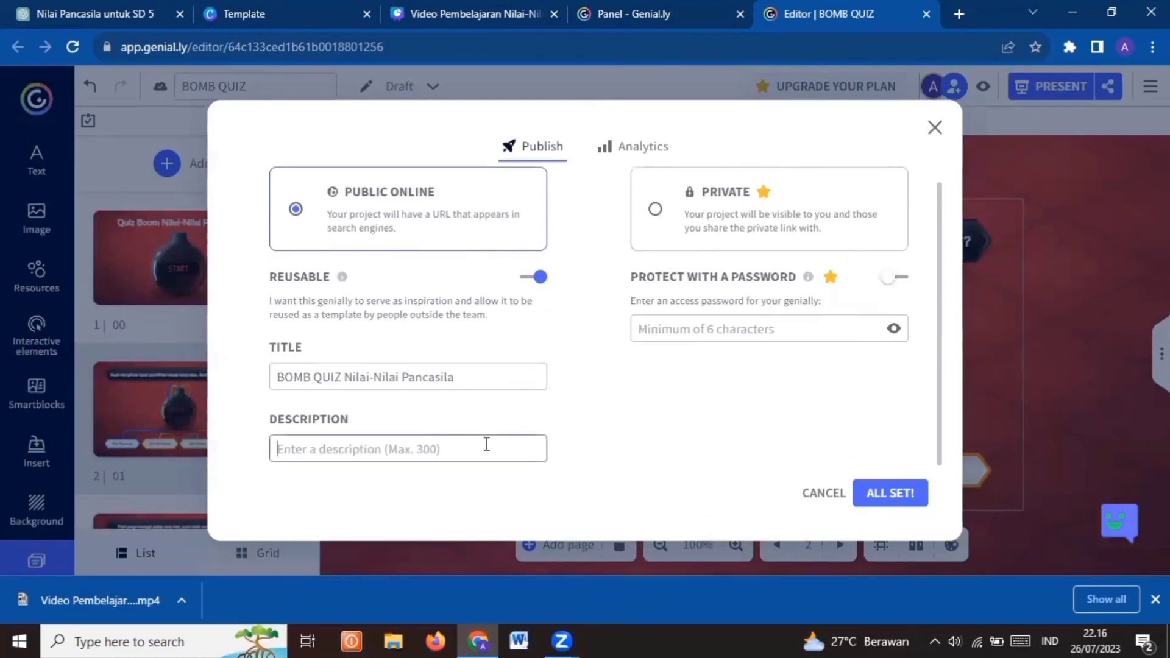
{"action": "type", "text": "Qui"}
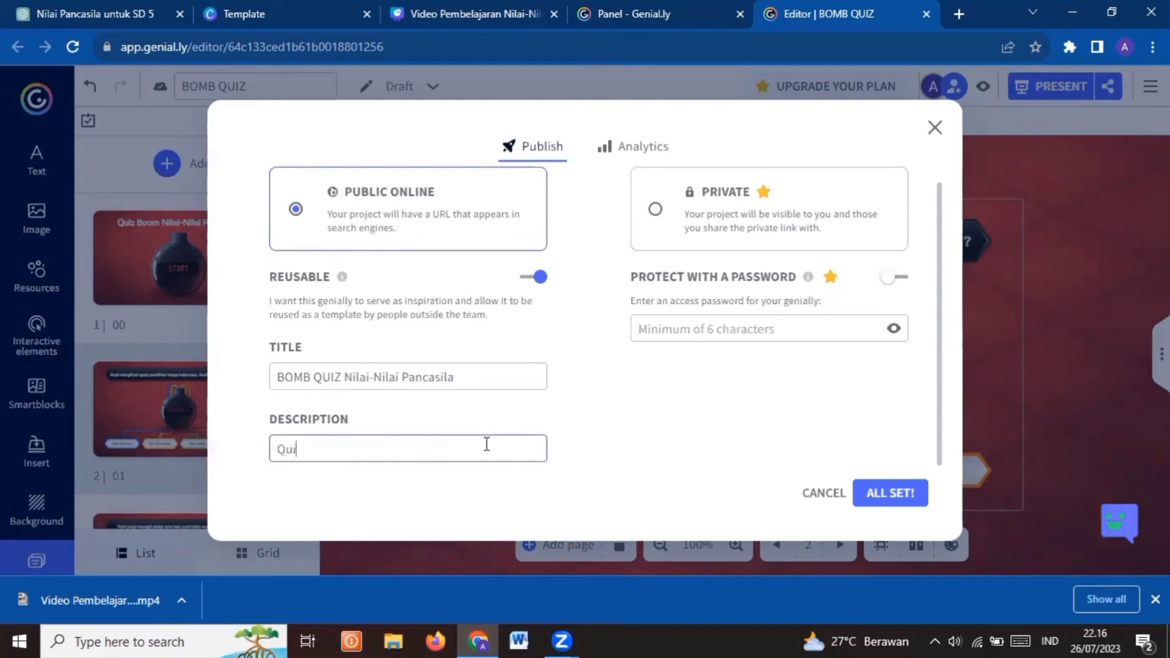
{"action": "type", "text": "z mengenai Mat"}
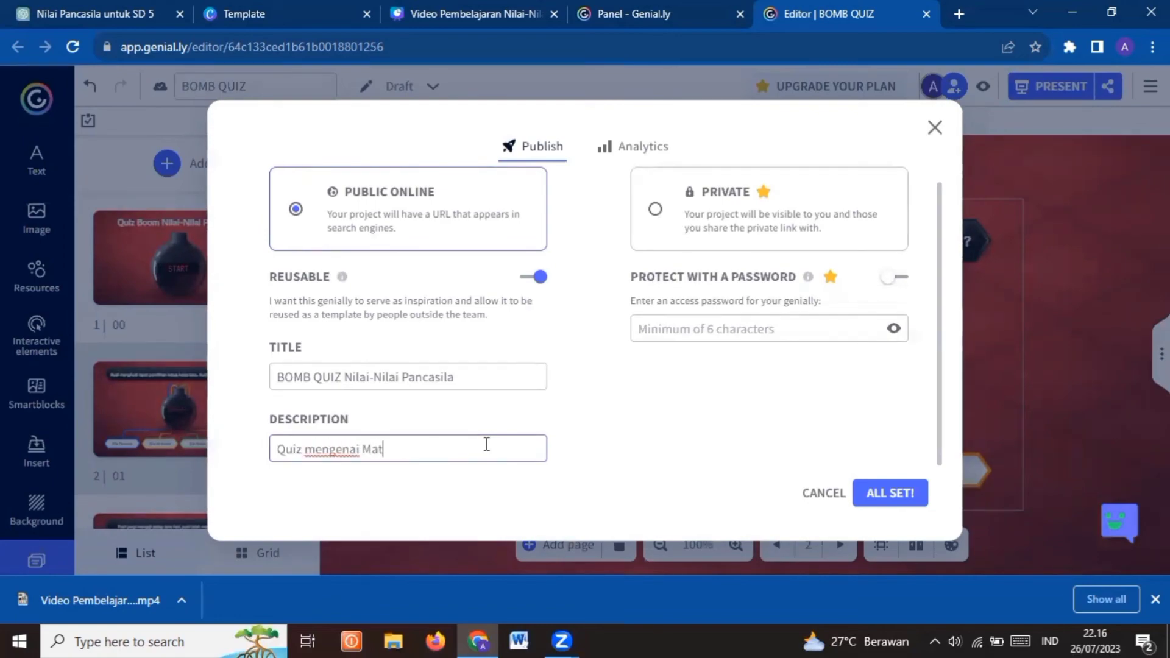
{"action": "type", "text": "eri Nilai-Nilai P"}
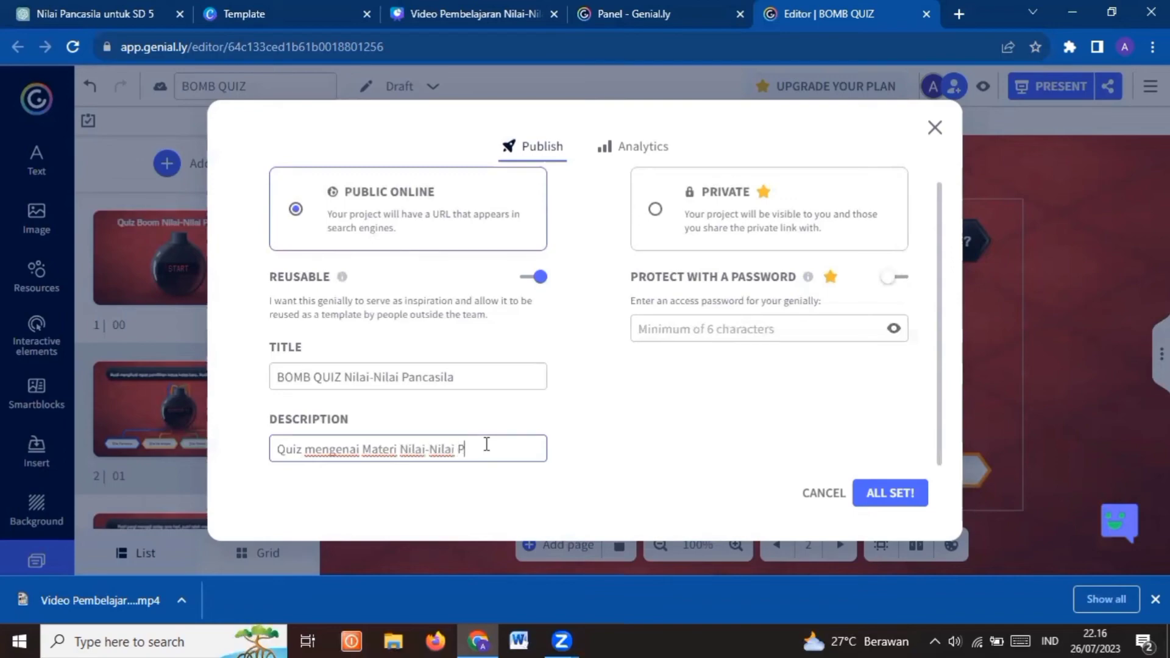
{"action": "type", "text": "ancasila"}
{"action": "left_click", "coordinate": [903, 495]}
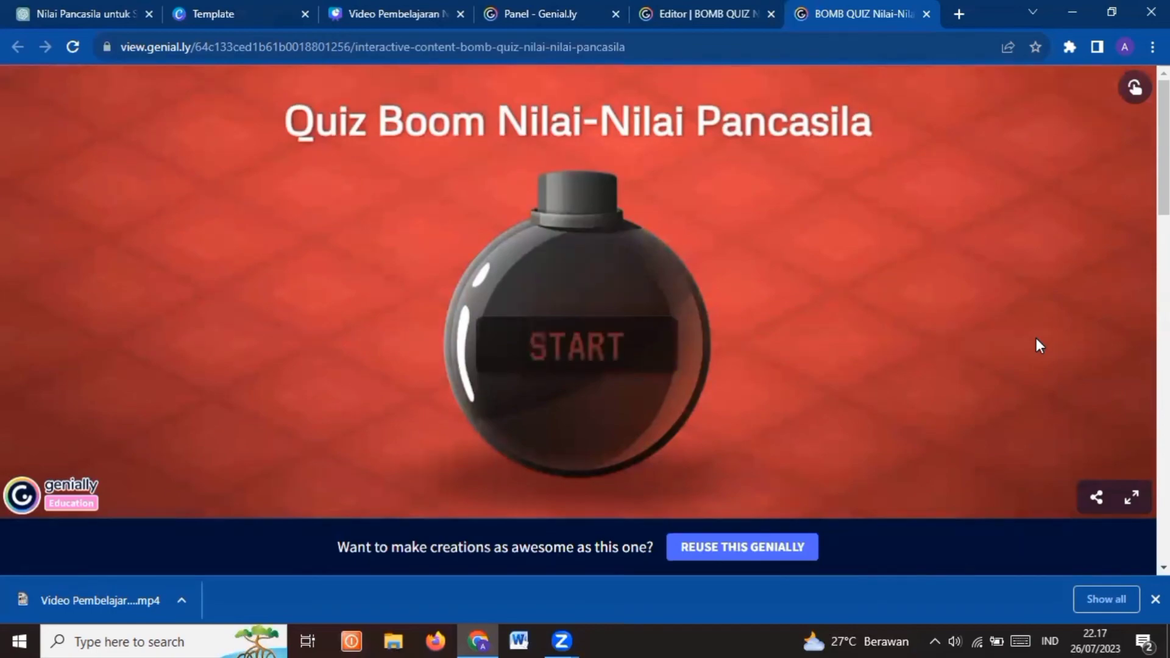
Start the published quiz, answer question 01 with "Sila Pertama" and go back to retry it
{"action": "left_click", "coordinate": [576, 356]}
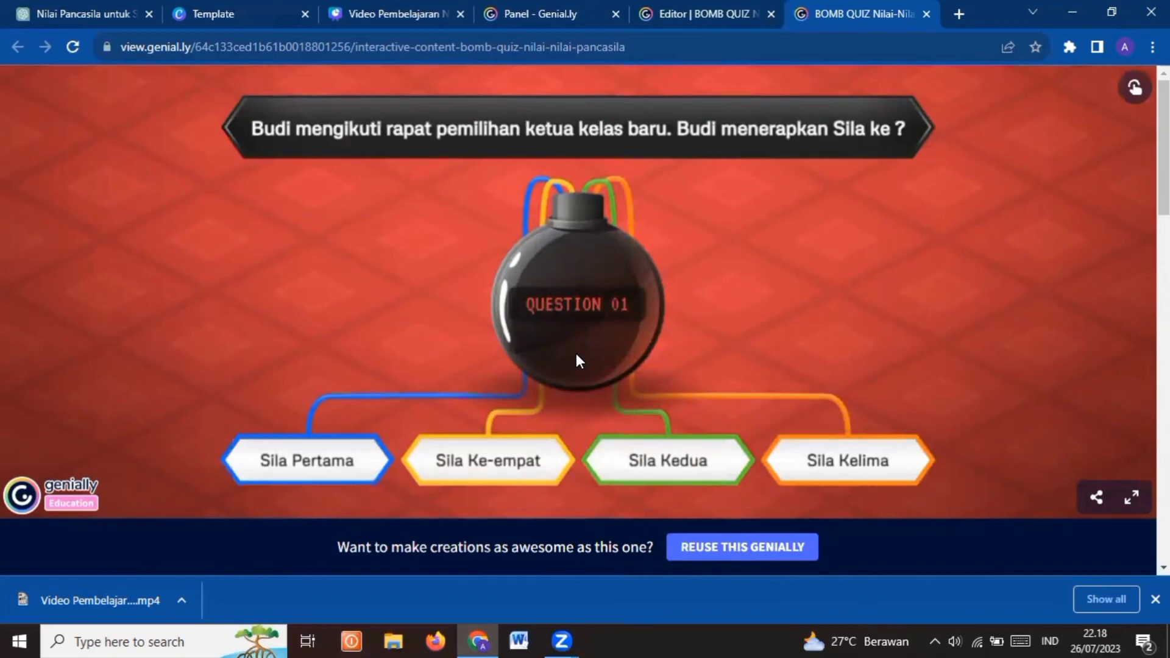
{"action": "left_click", "coordinate": [343, 463]}
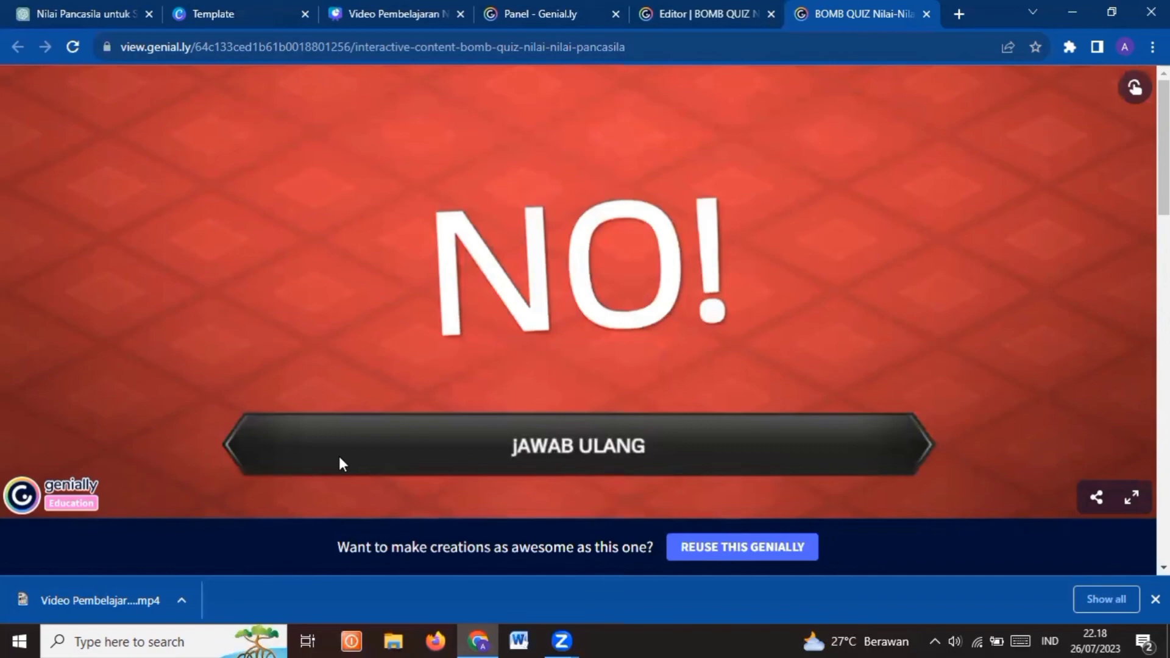
{"action": "left_click", "coordinate": [472, 455]}
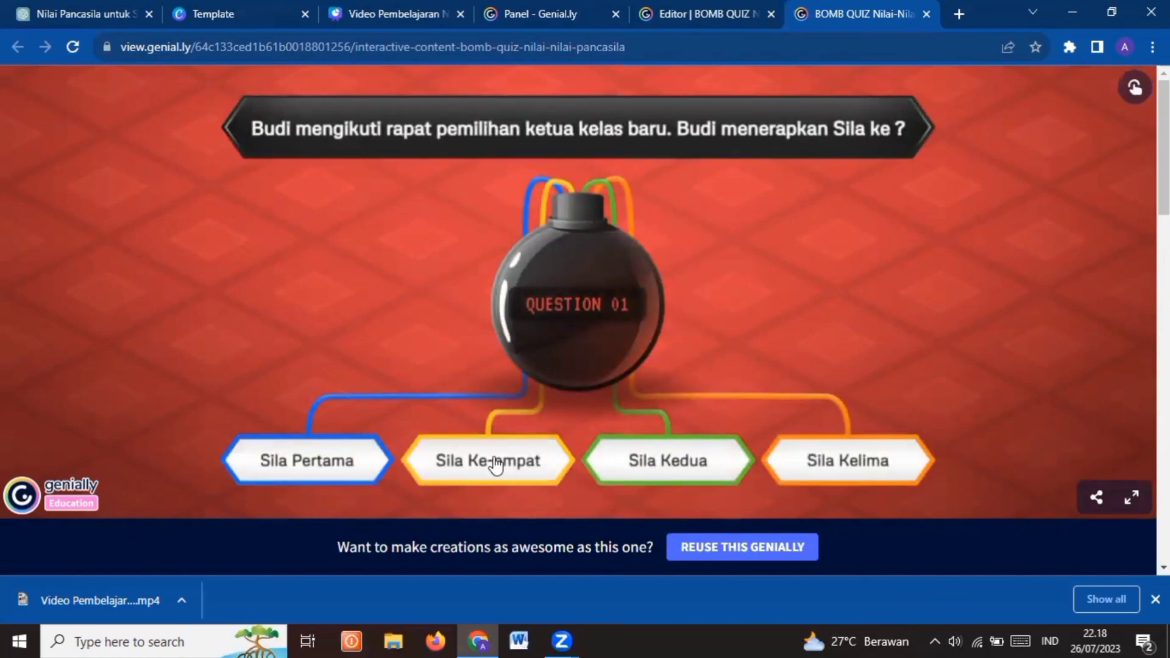
Answer quiz questions 01 to 05 with "Sila Ke-empat", "Sila Pertama", "Sila Ketiga", "Sila Kedua" and "Sila Kelima"
{"action": "left_click", "coordinate": [497, 464]}
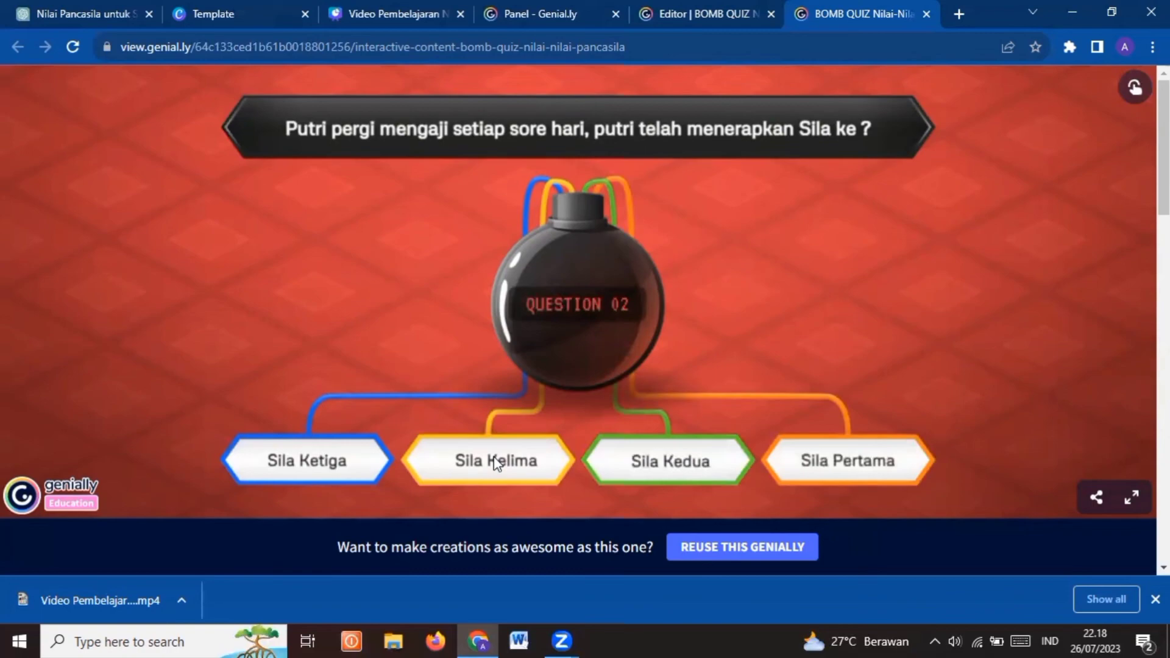
{"action": "left_click", "coordinate": [852, 466]}
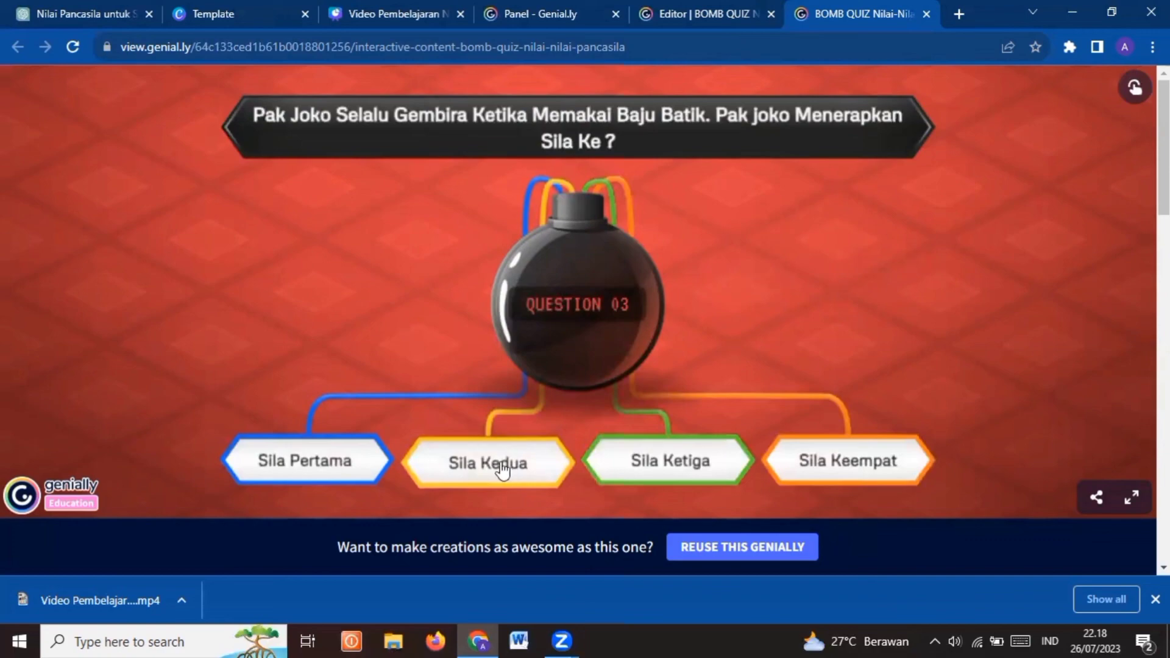
{"action": "left_click", "coordinate": [644, 470]}
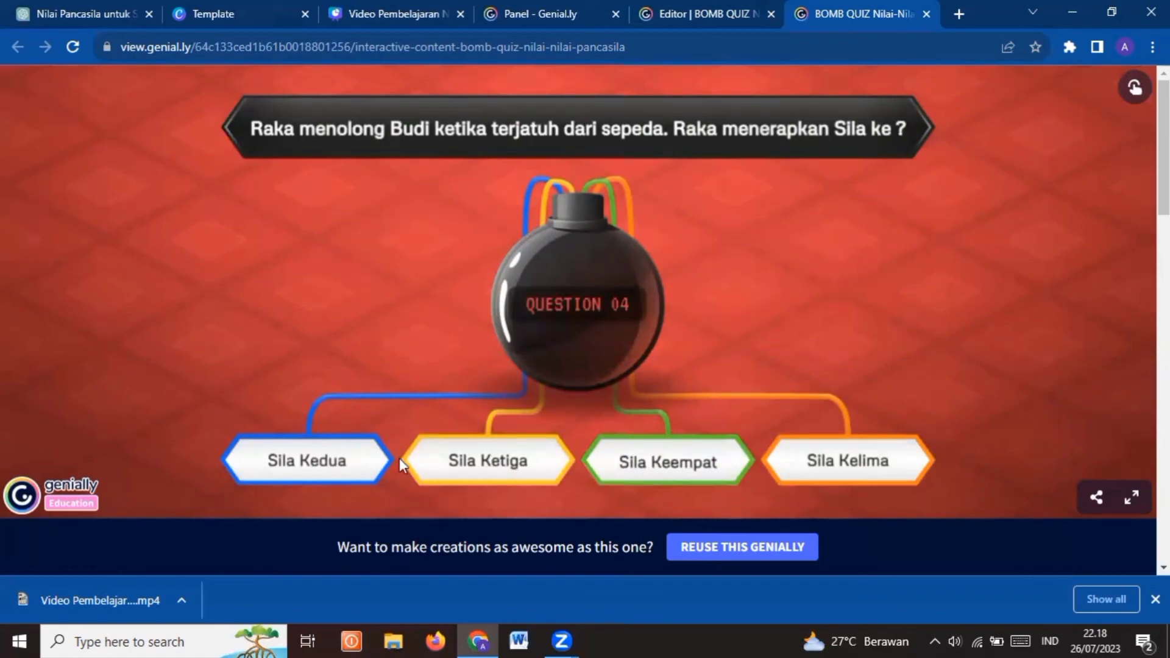
{"action": "left_click", "coordinate": [318, 467]}
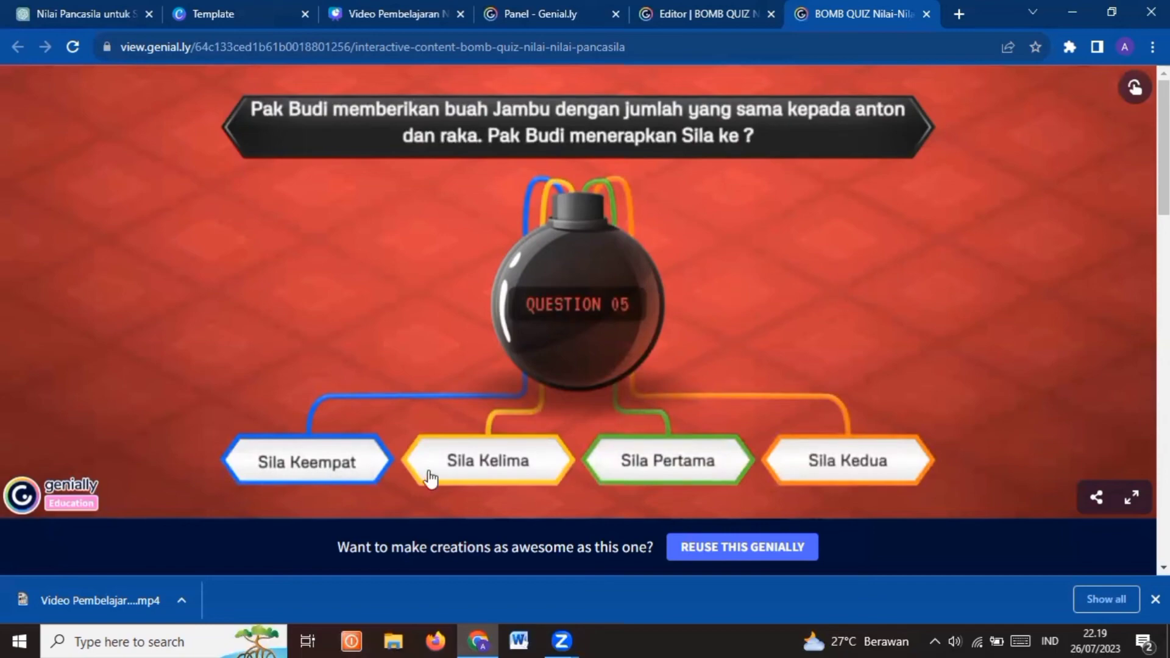
{"action": "left_click", "coordinate": [471, 465]}
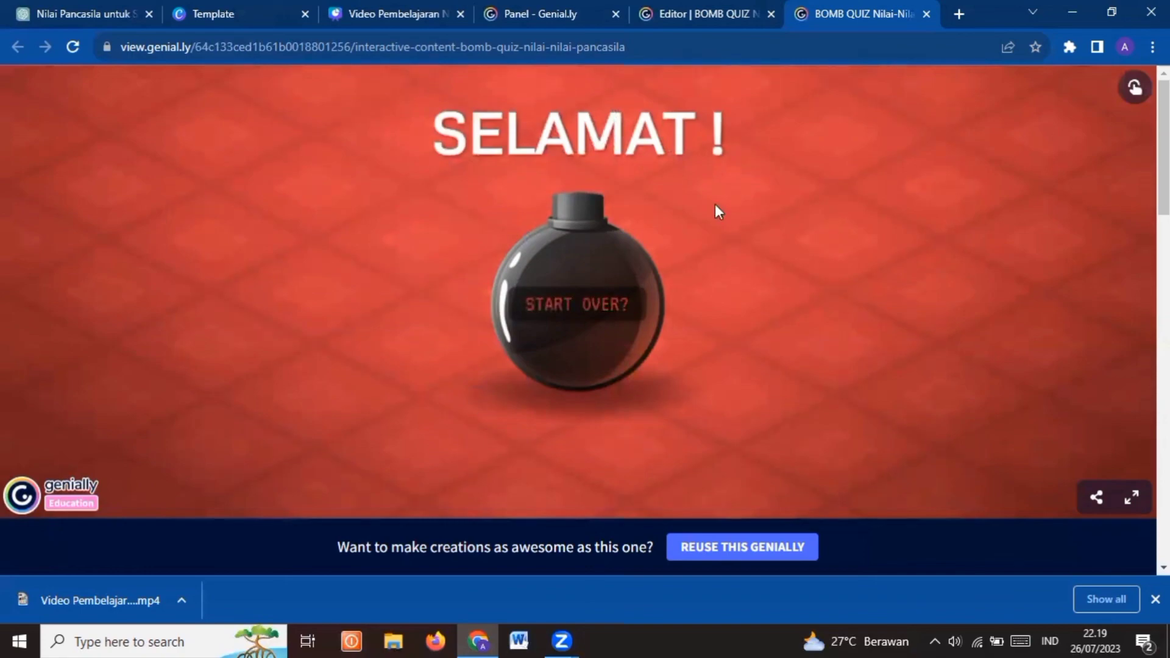
Return to the quiz editor, copy the public social page link from the sharing options and close them
{"action": "left_click", "coordinate": [726, 12]}
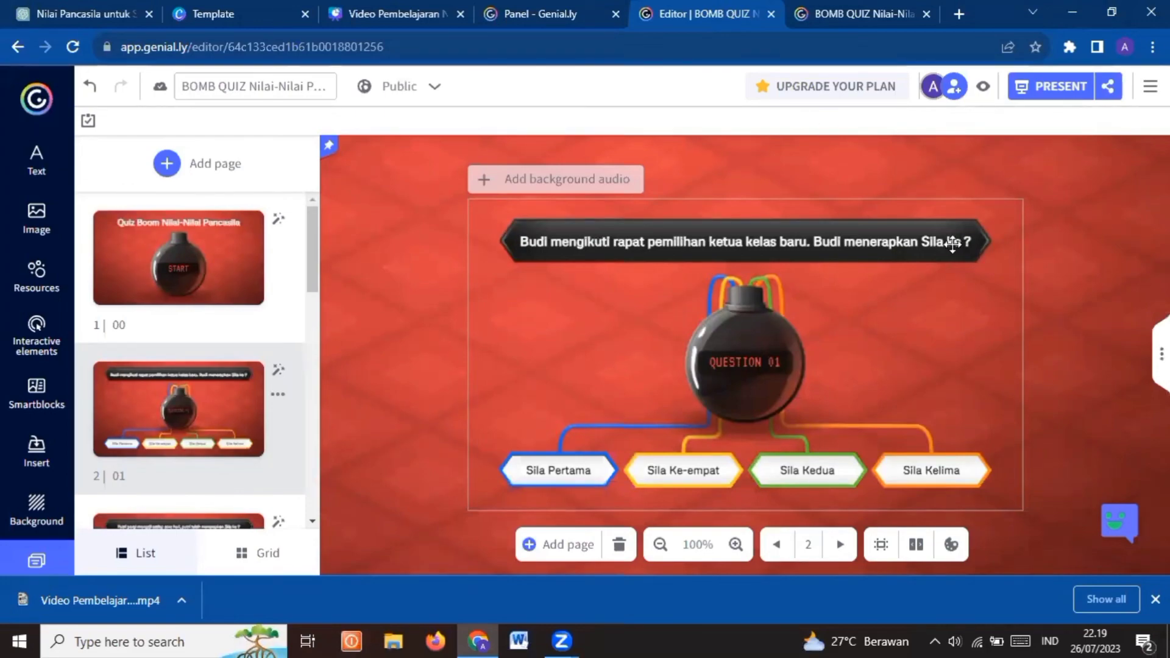
{"action": "left_click", "coordinate": [1107, 97]}
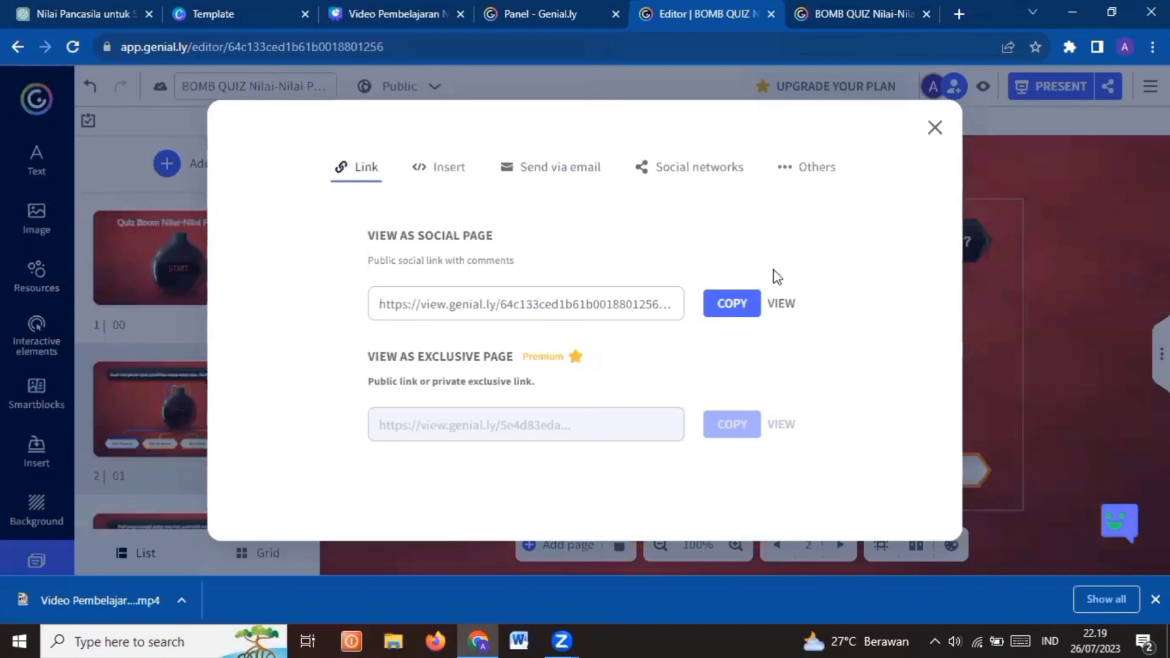
{"action": "left_click", "coordinate": [737, 310]}
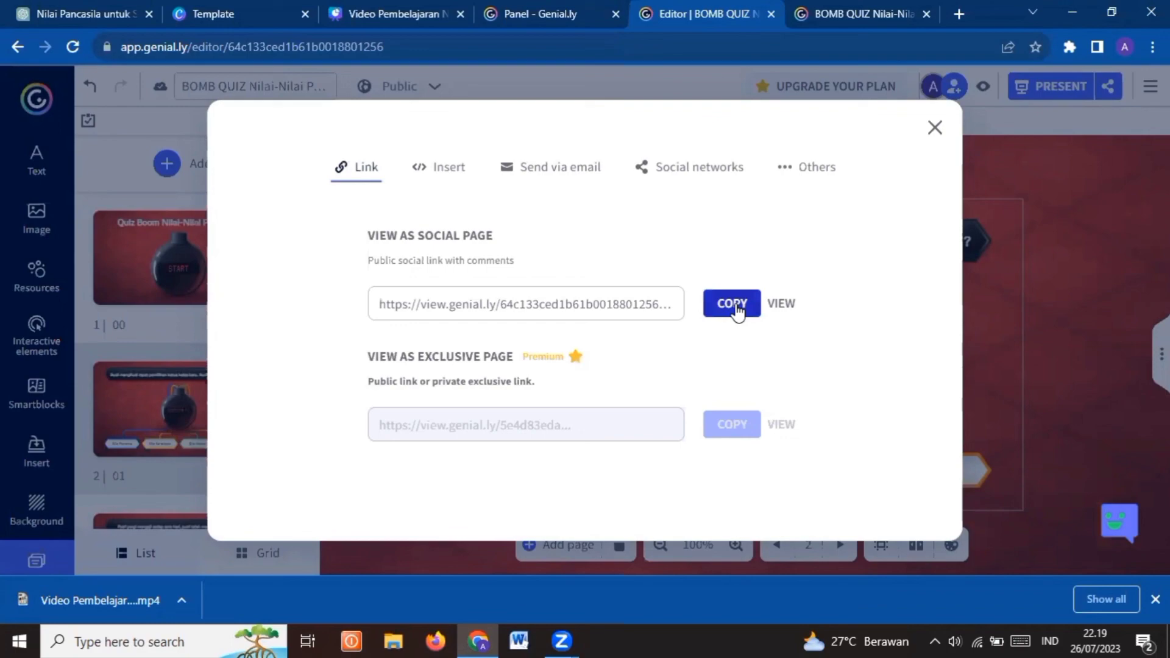
{"action": "left_click", "coordinate": [736, 308]}
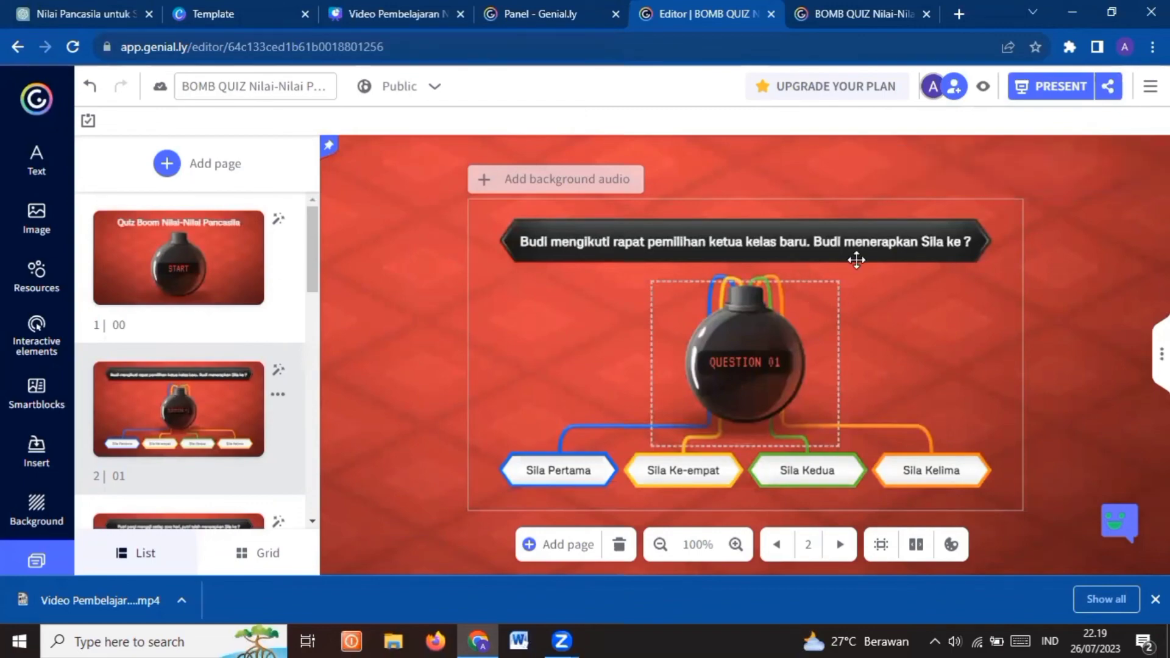
{"action": "left_click", "coordinate": [914, 251]}
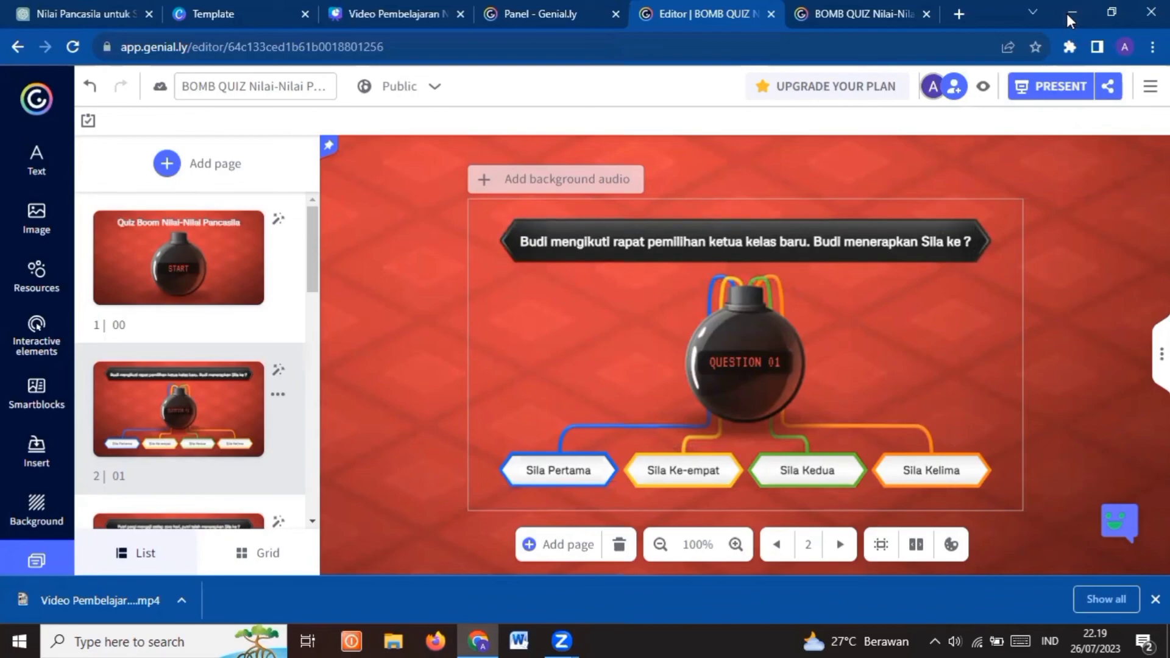
Switch to File Explorer and play "Video Pembelajaran Nilai-Nilai Pancasila" from the Downloads folder with another video player
{"action": "left_click", "coordinate": [1066, 13]}
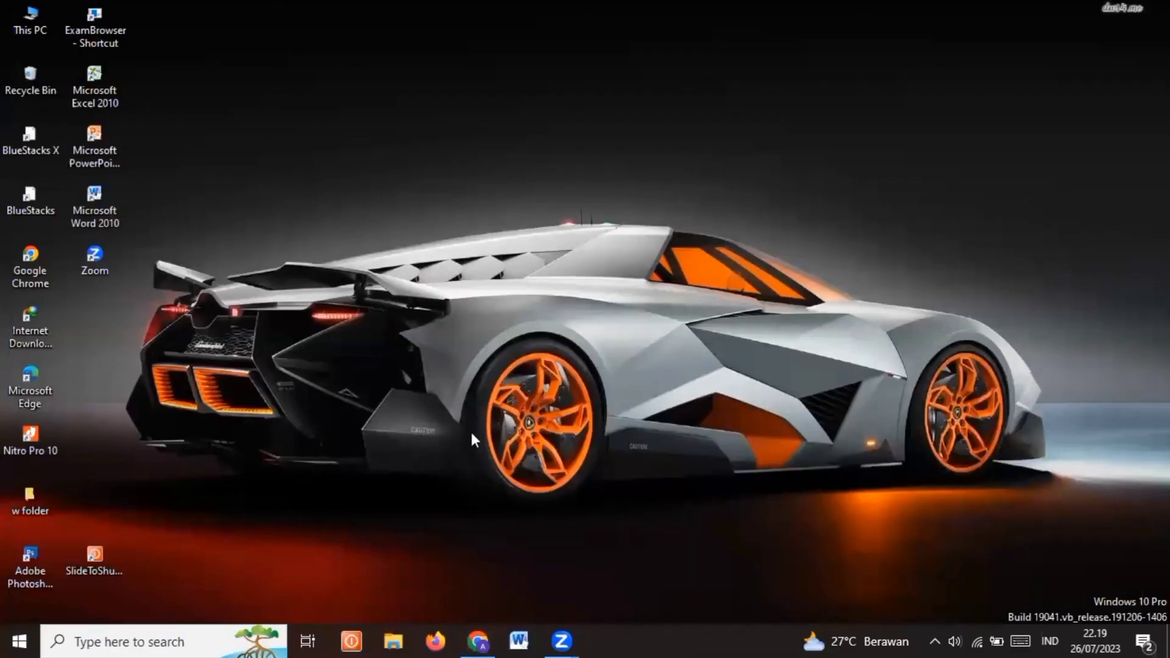
{"action": "left_click", "coordinate": [393, 639]}
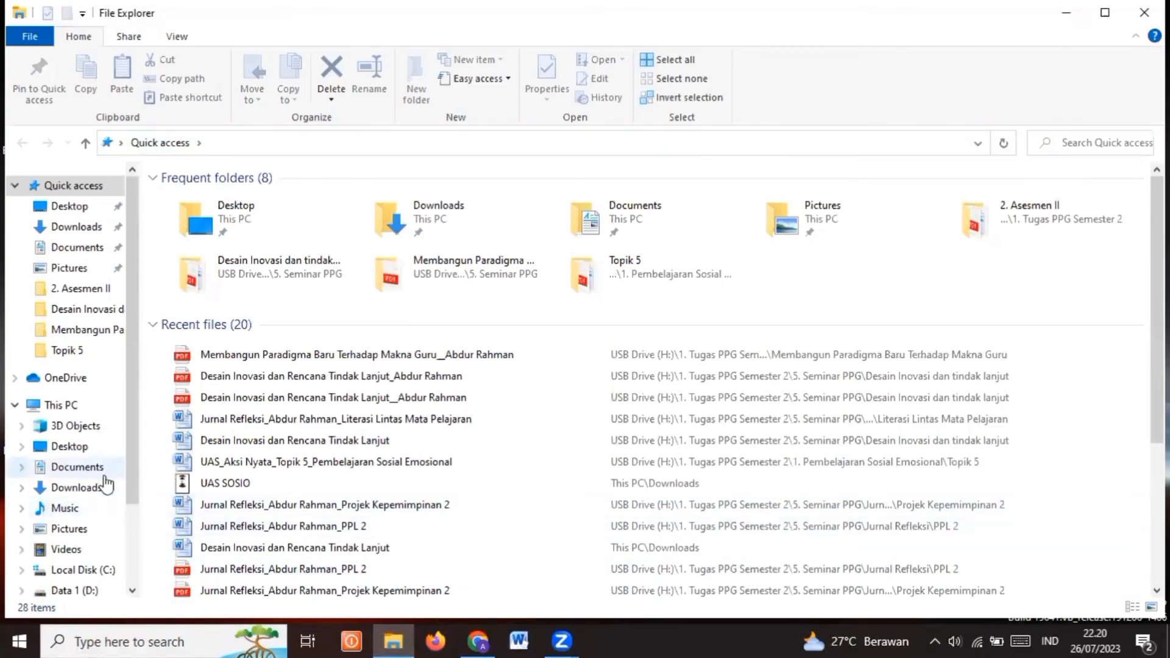
{"action": "left_click", "coordinate": [86, 494]}
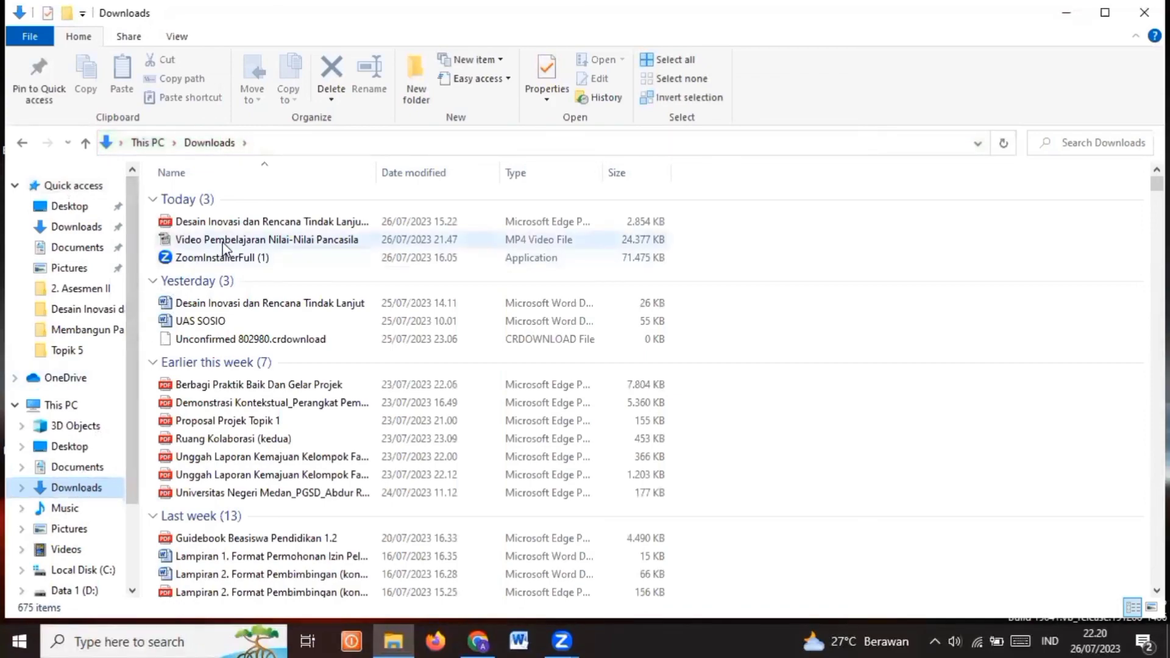
{"action": "left_click", "coordinate": [239, 241]}
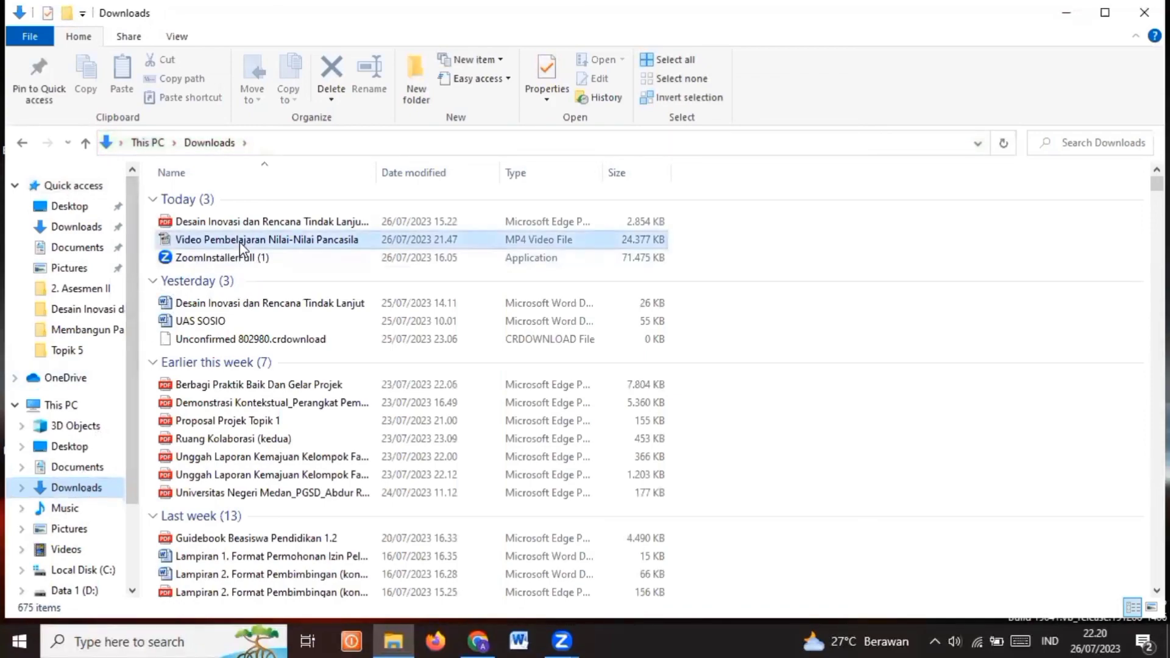
{"action": "right_click", "coordinate": [239, 241]}
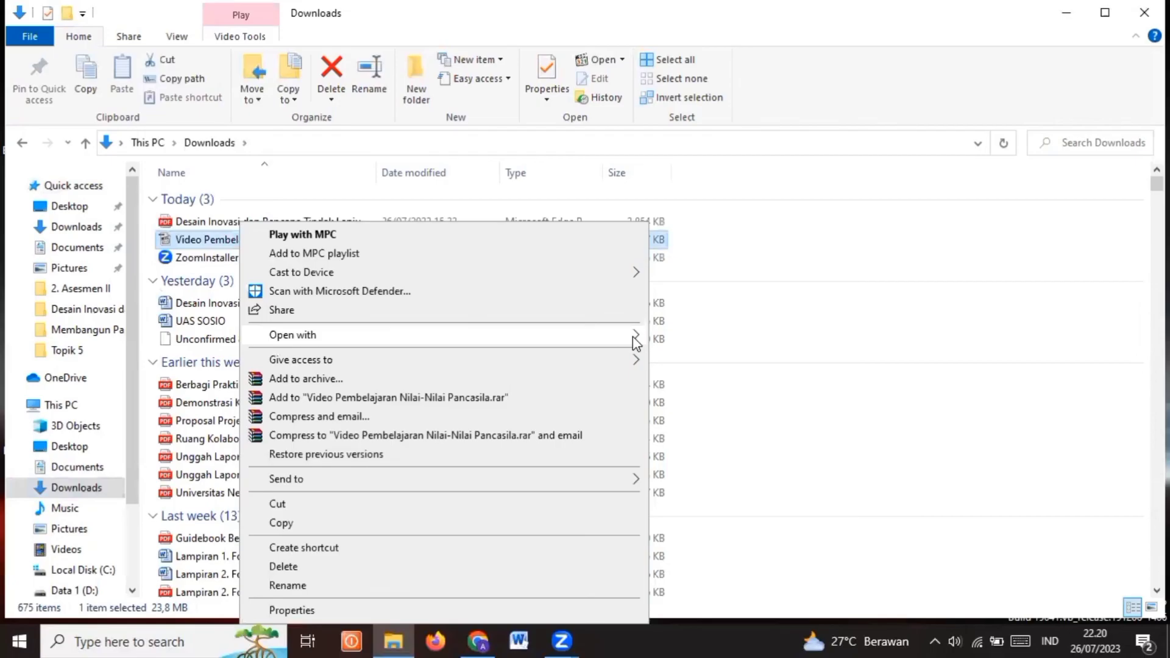
{"action": "left_click", "coordinate": [691, 335]}
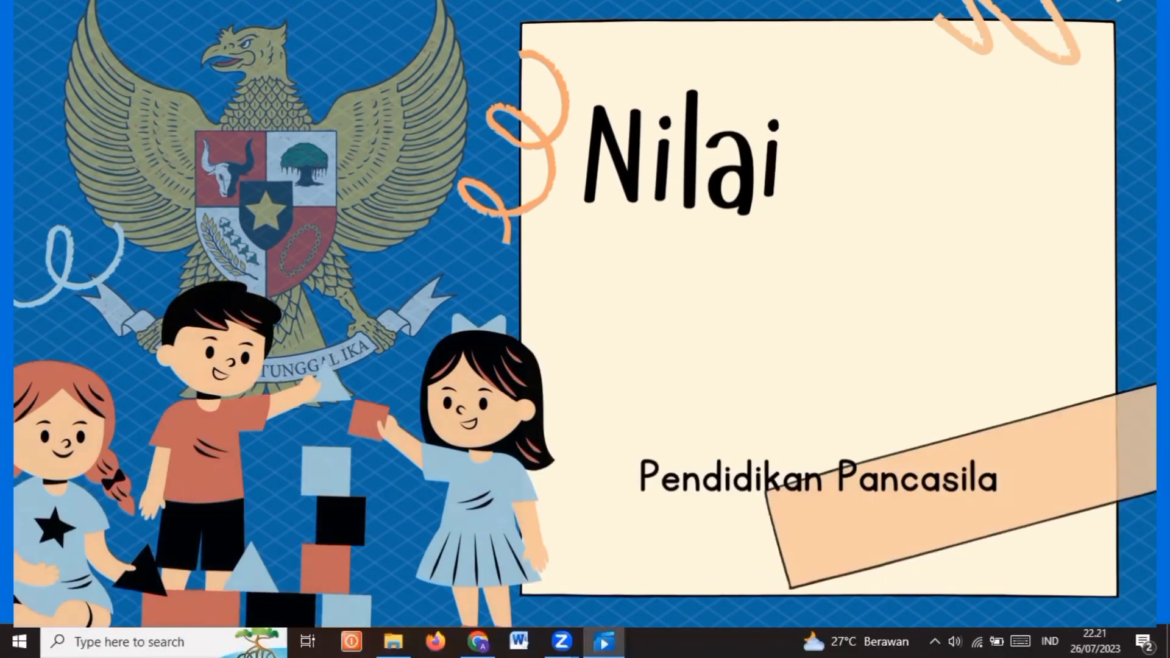